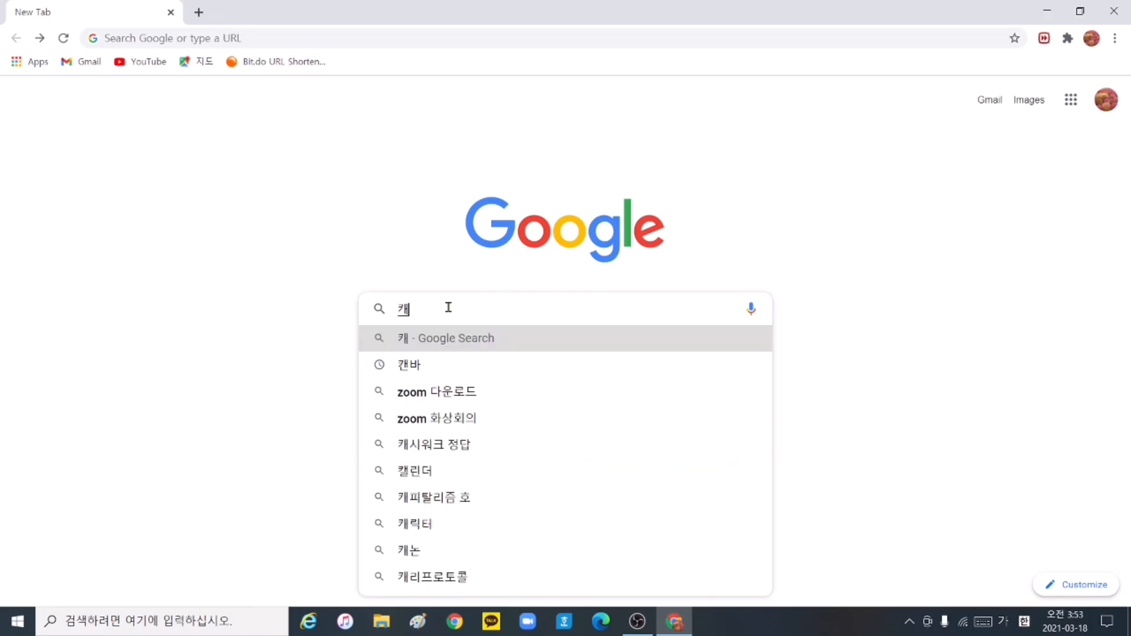
Search Google for 캔바, open the Canva design tool site and go to its sign-up
key(Return)
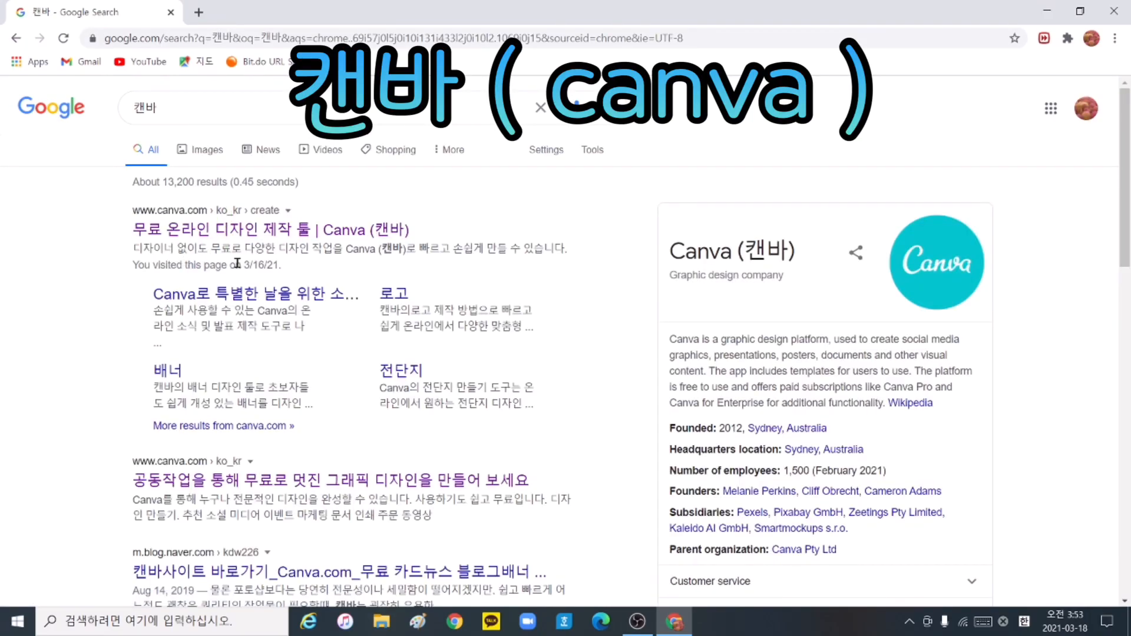
click(331, 231)
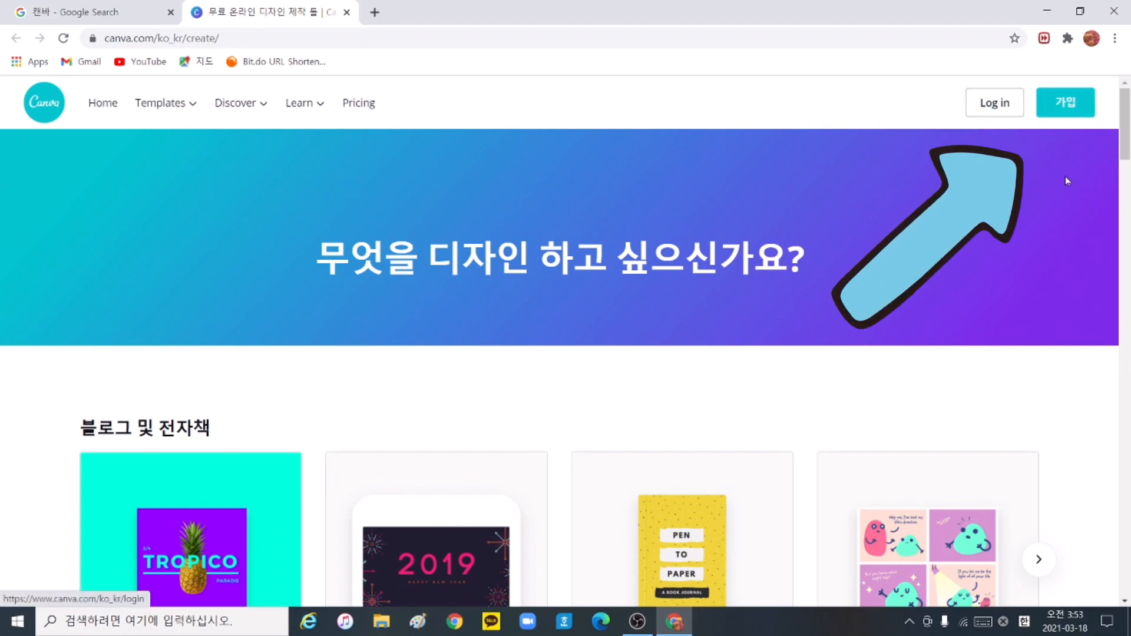
click(1072, 112)
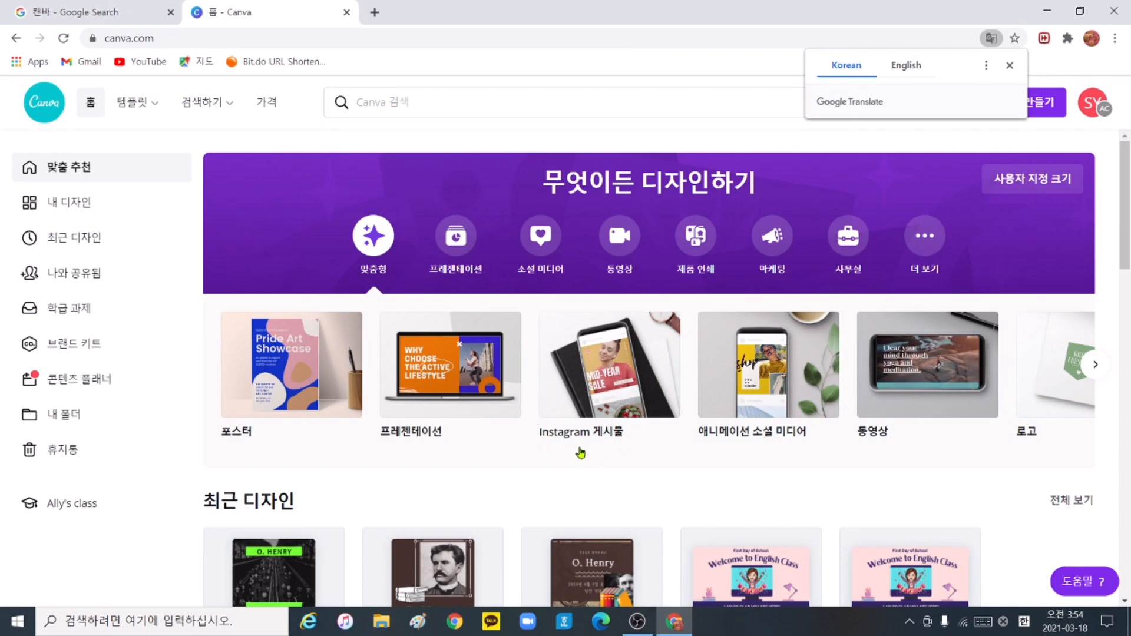
Open the Instagram 게시물 template collection from the 소셜 미디어 category
mouse_move(111, 111)
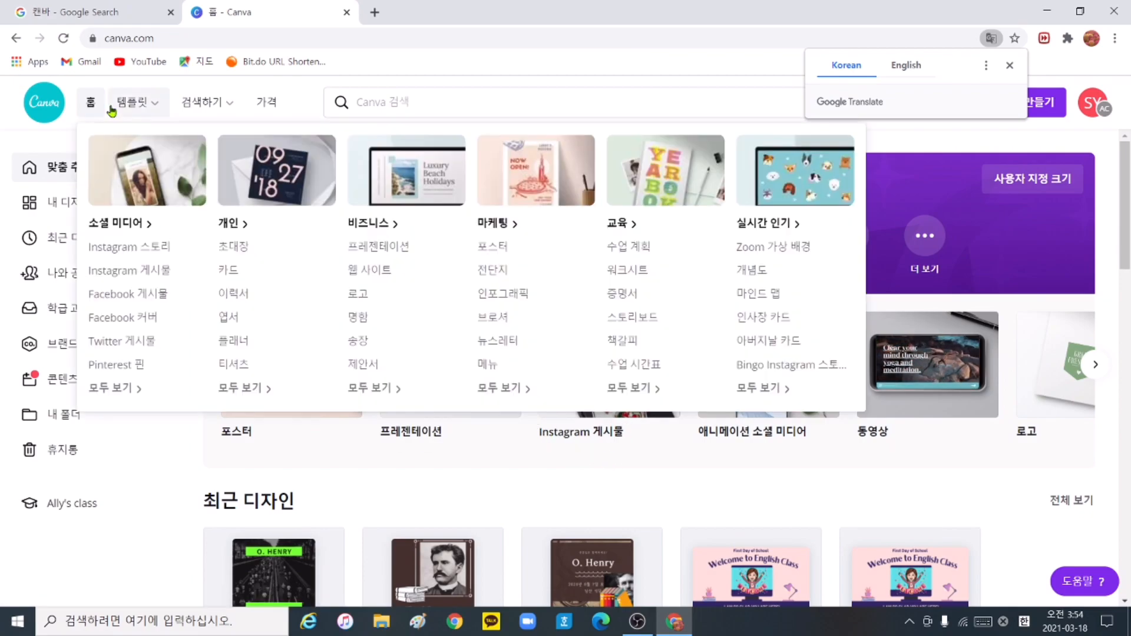
mouse_move(147, 103)
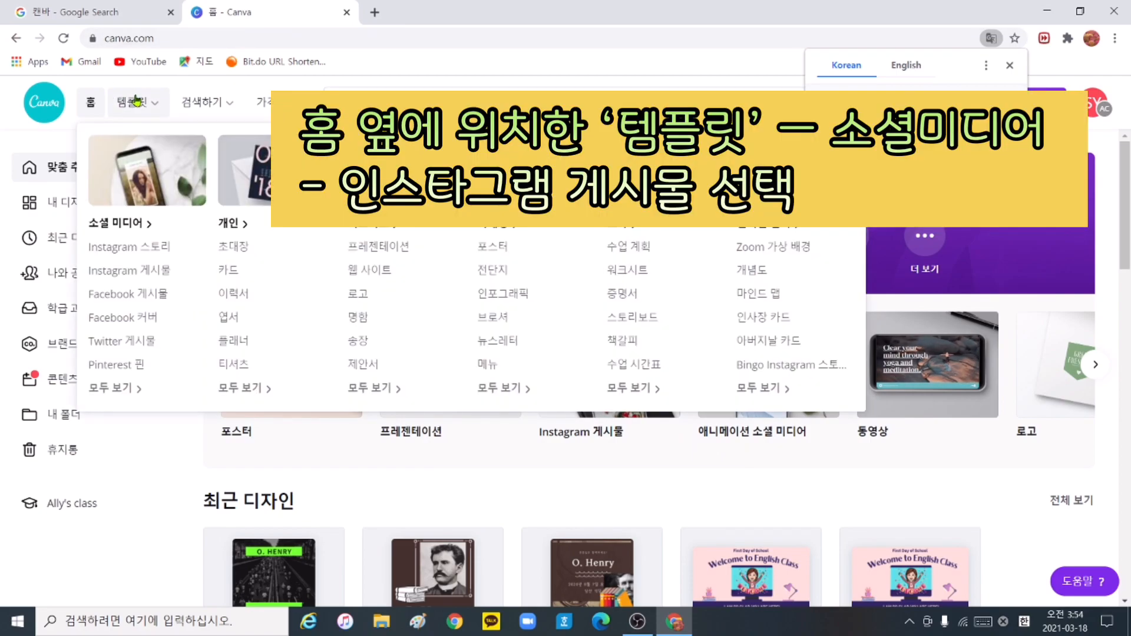
click(134, 283)
Start a new design from the blue and grey birthday Instagram post template (파란색과 회색 톤 사진 생일 인스타그램 게시물)
scroll(680, 292, down, 3)
scroll(680, 292, down, 7)
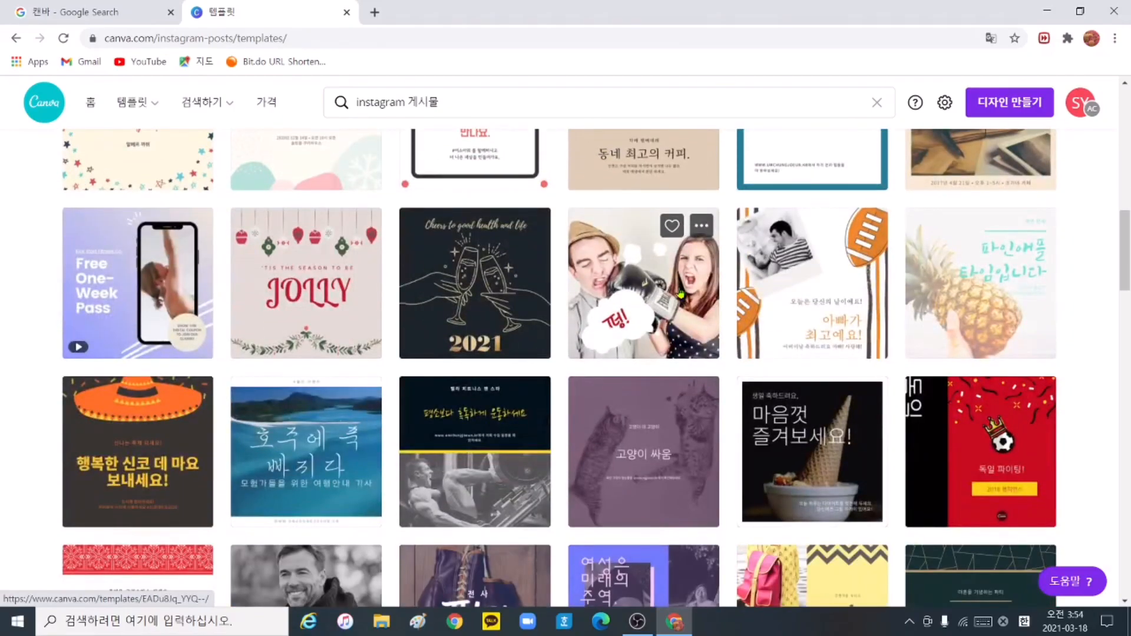
scroll(680, 291, down, 1)
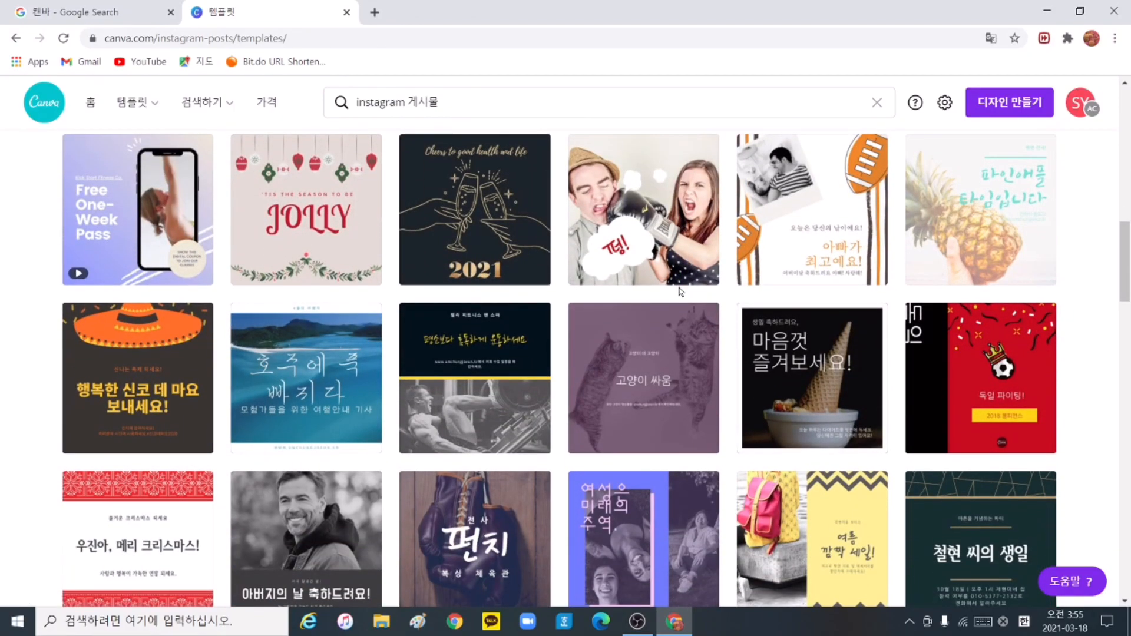
scroll(680, 291, down, 4)
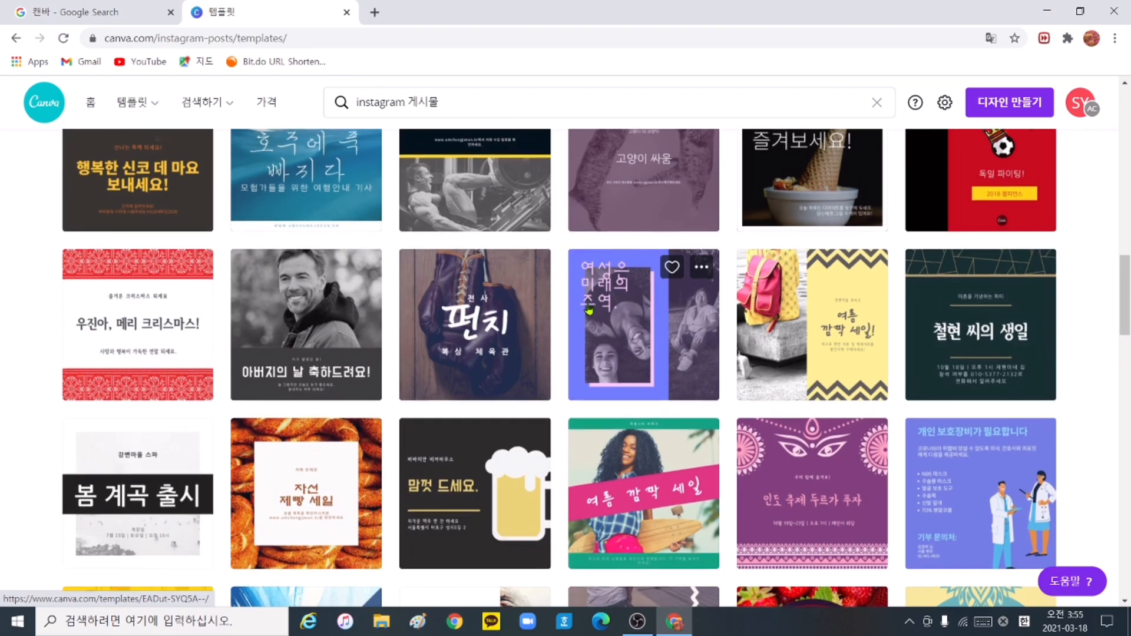
scroll(589, 310, down, 10)
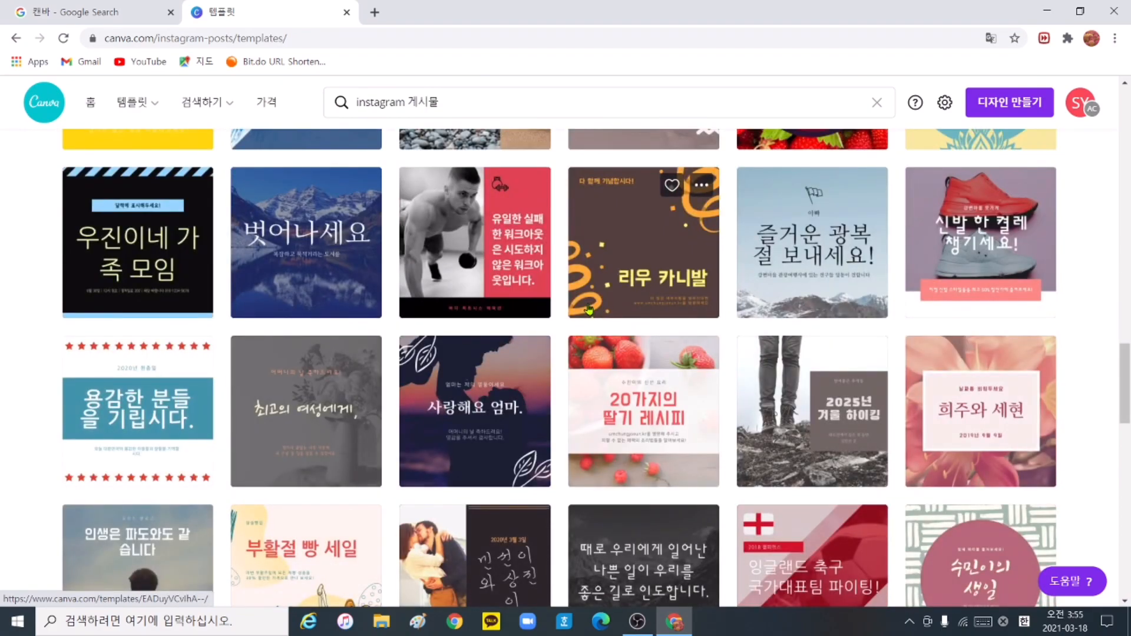
scroll(589, 310, down, 12)
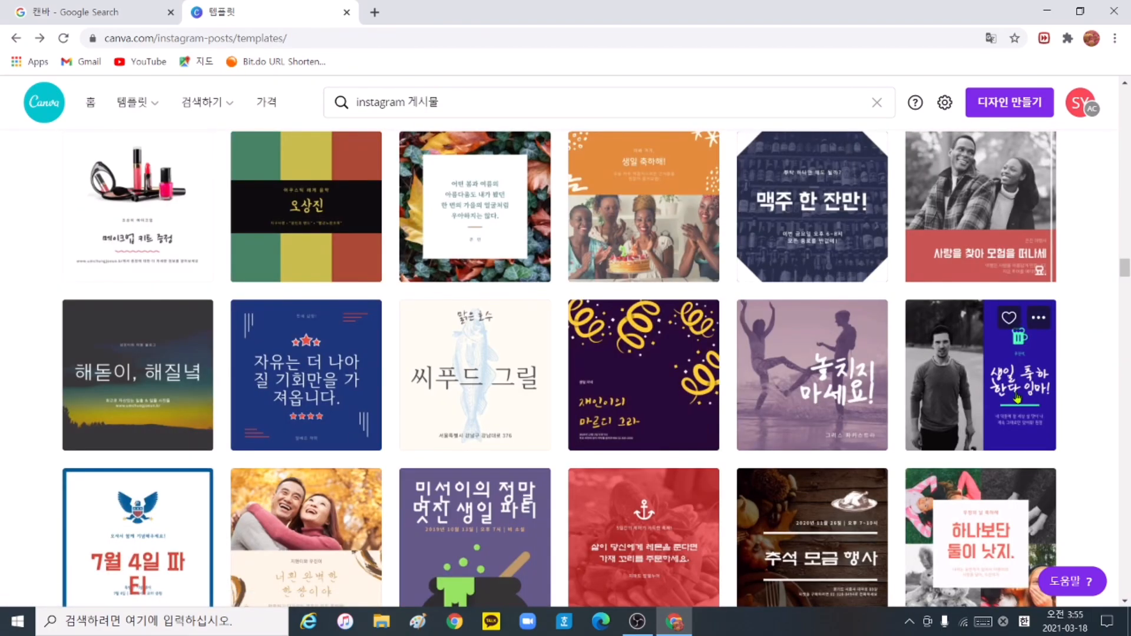
click(1016, 397)
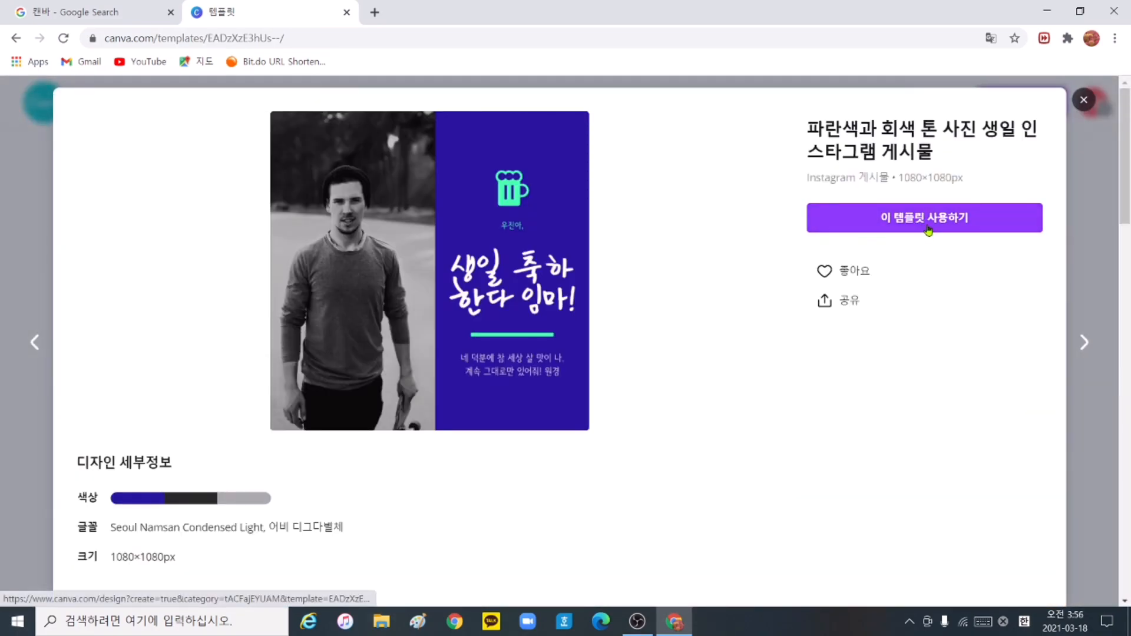
click(926, 229)
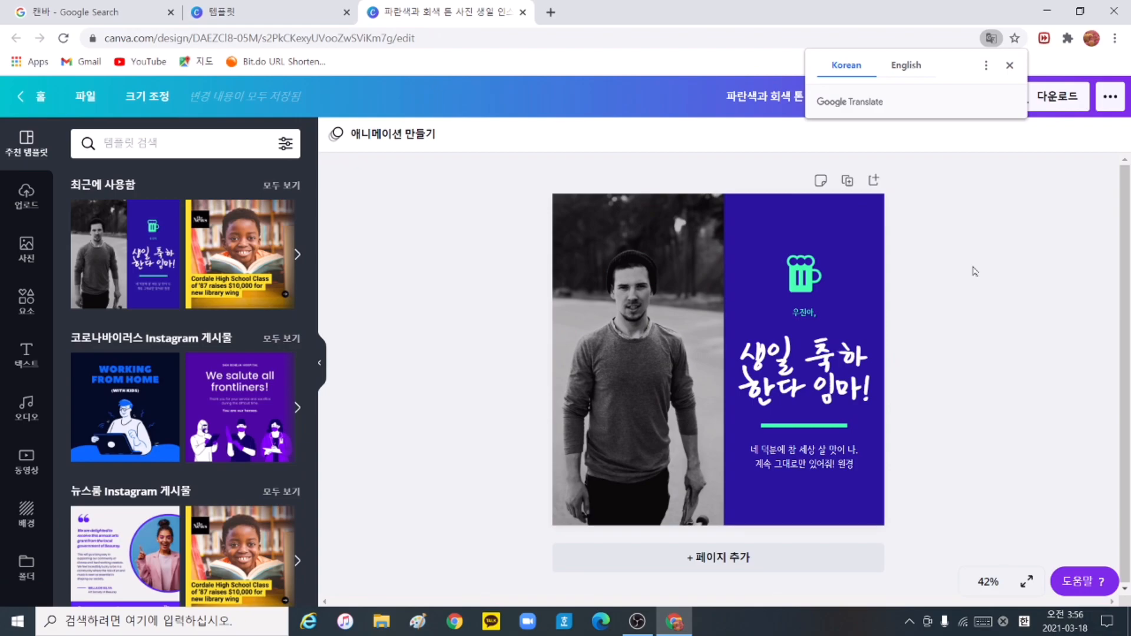
click(974, 270)
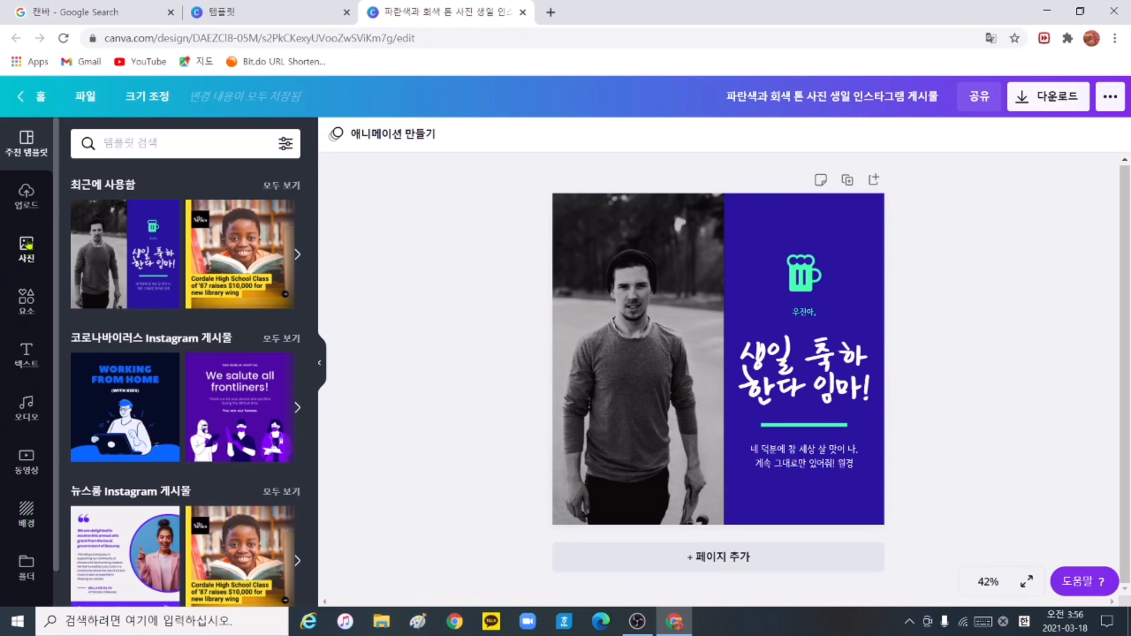
Search Google for "o henry" in a new browser tab and show the image results
click(551, 12)
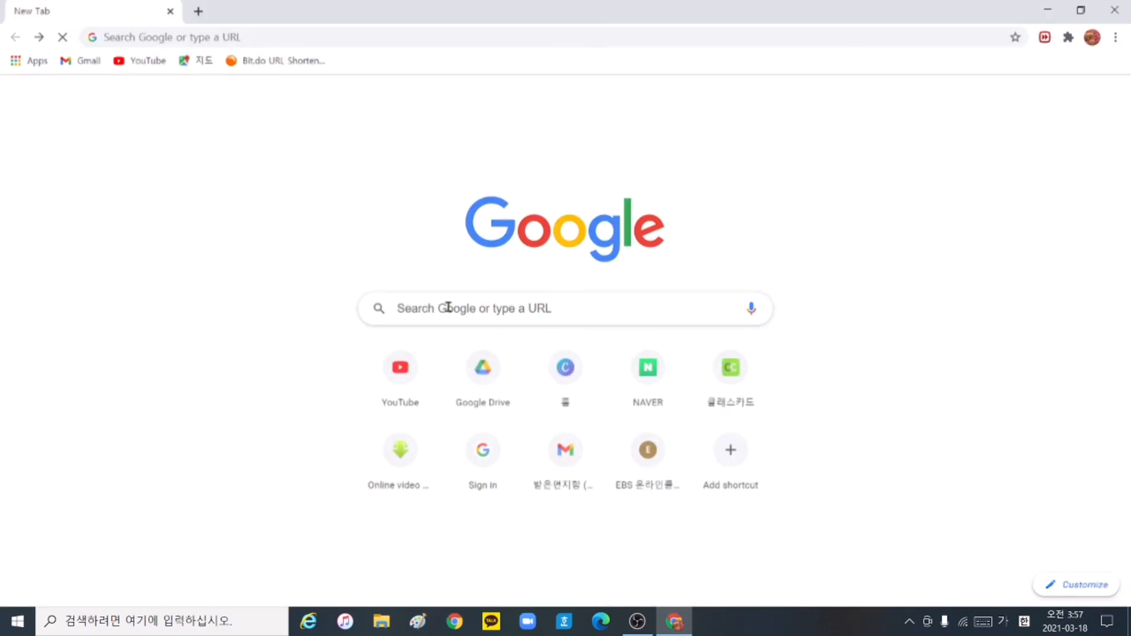
text(o hen)
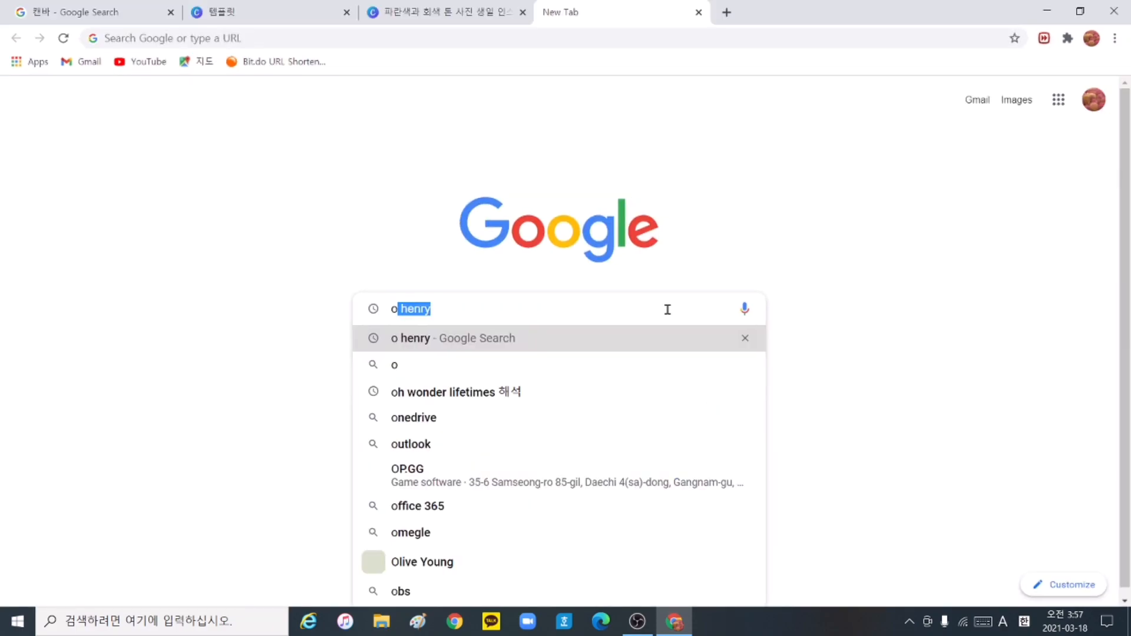
text(ry)
key(Return)
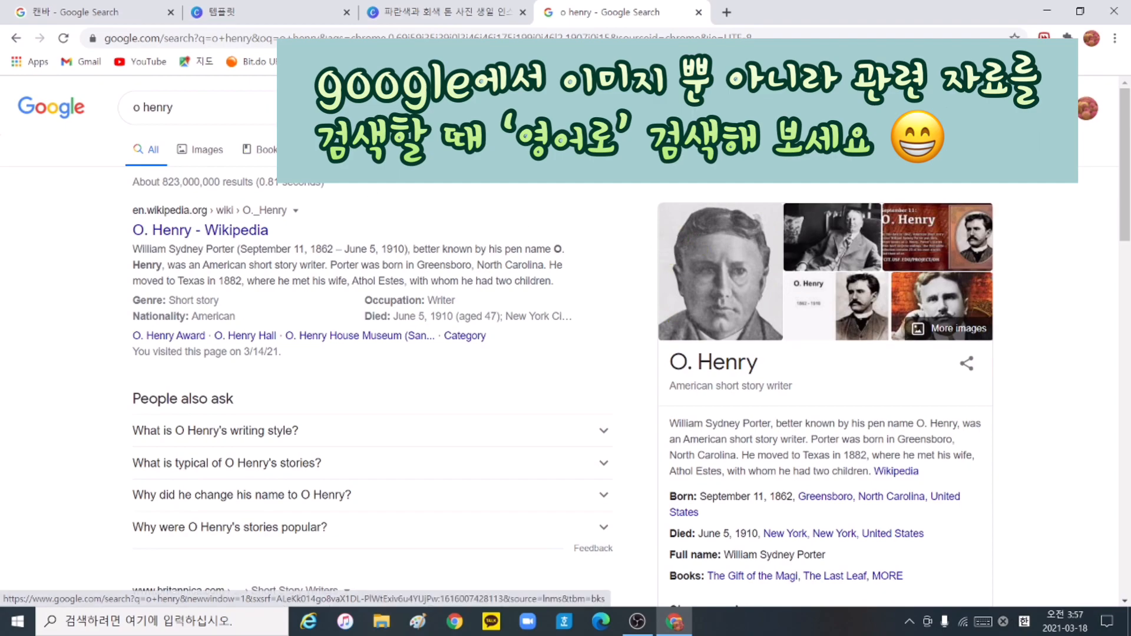
click(202, 148)
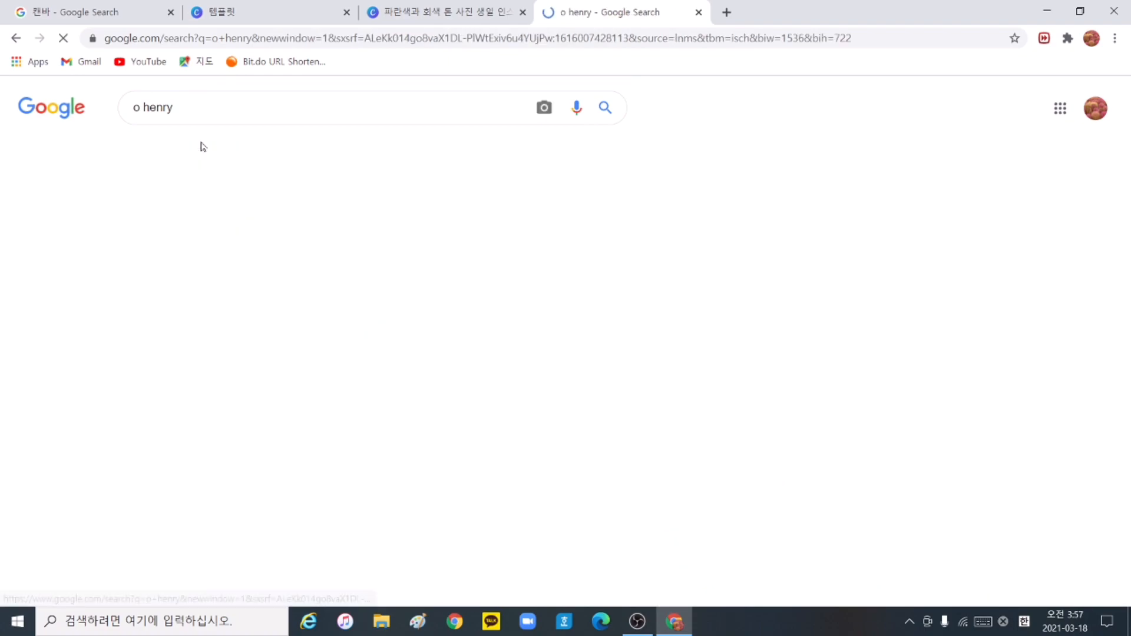
Look through the O. Henry images and open the large preview of the Wikipedia portrait with folded arms
scroll(226, 266, down, 6)
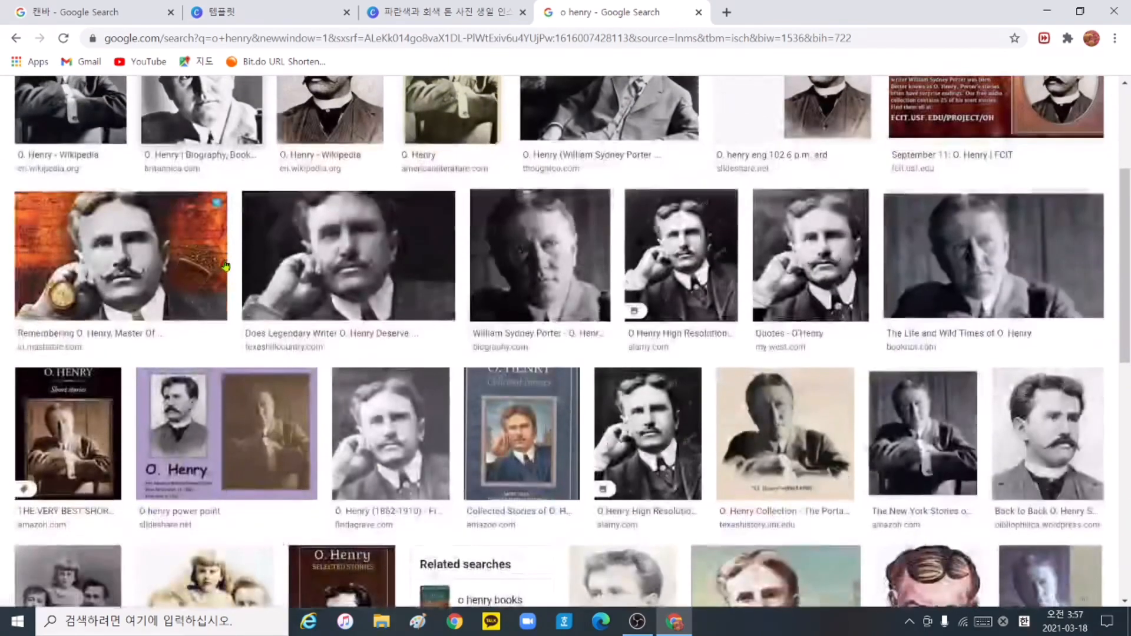
scroll(225, 267, down, 3)
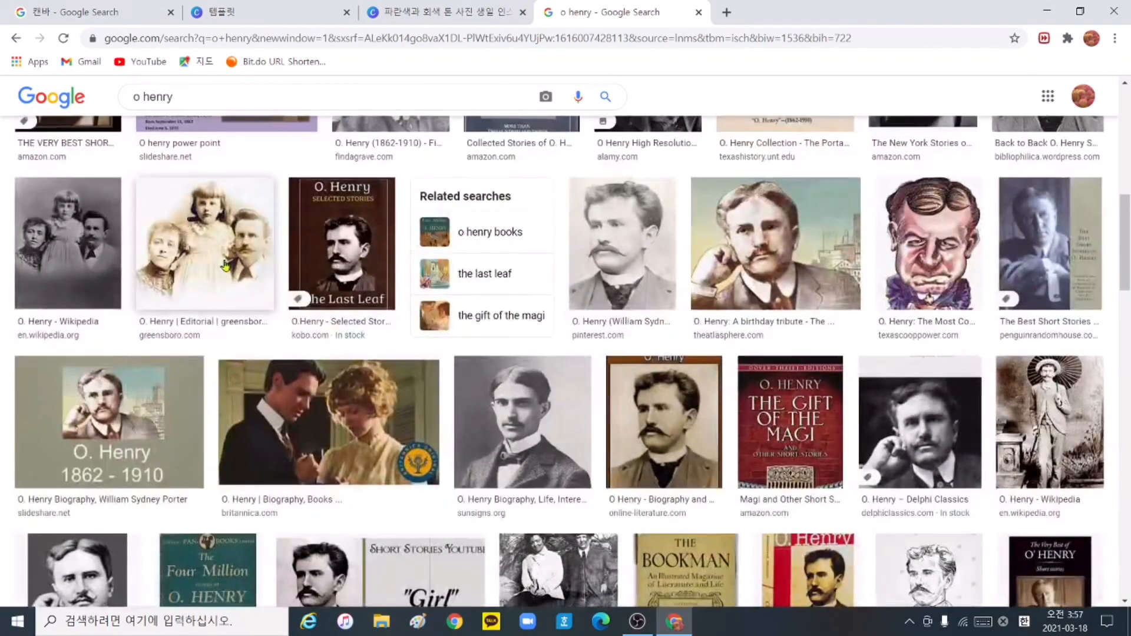
scroll(226, 266, up, 3)
scroll(225, 266, up, 1)
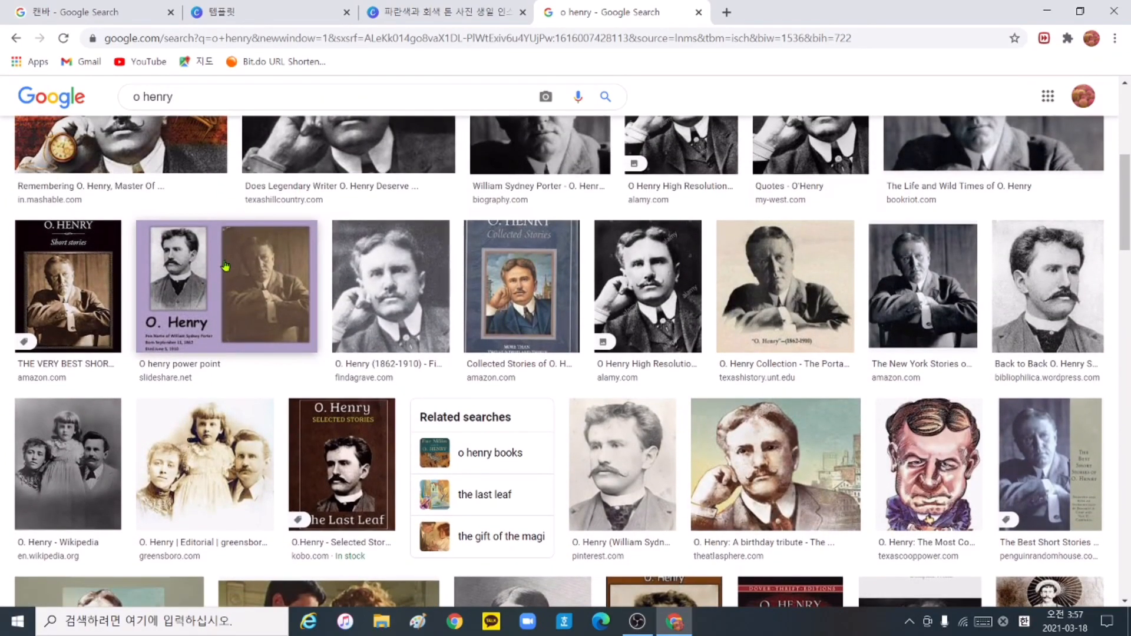
scroll(226, 266, up, 5)
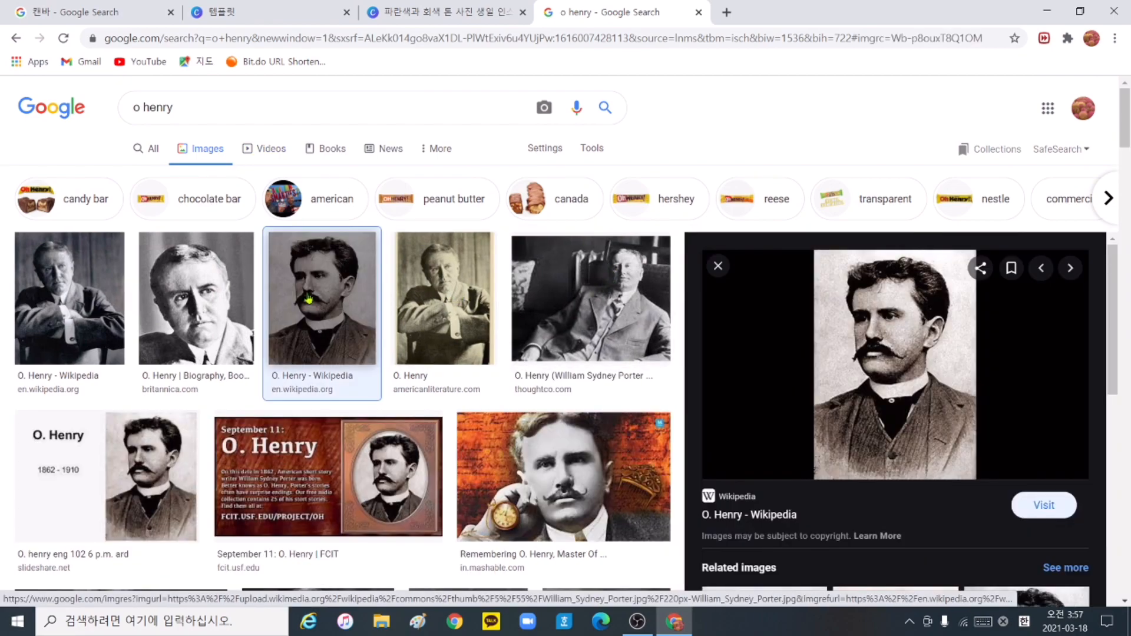
click(84, 281)
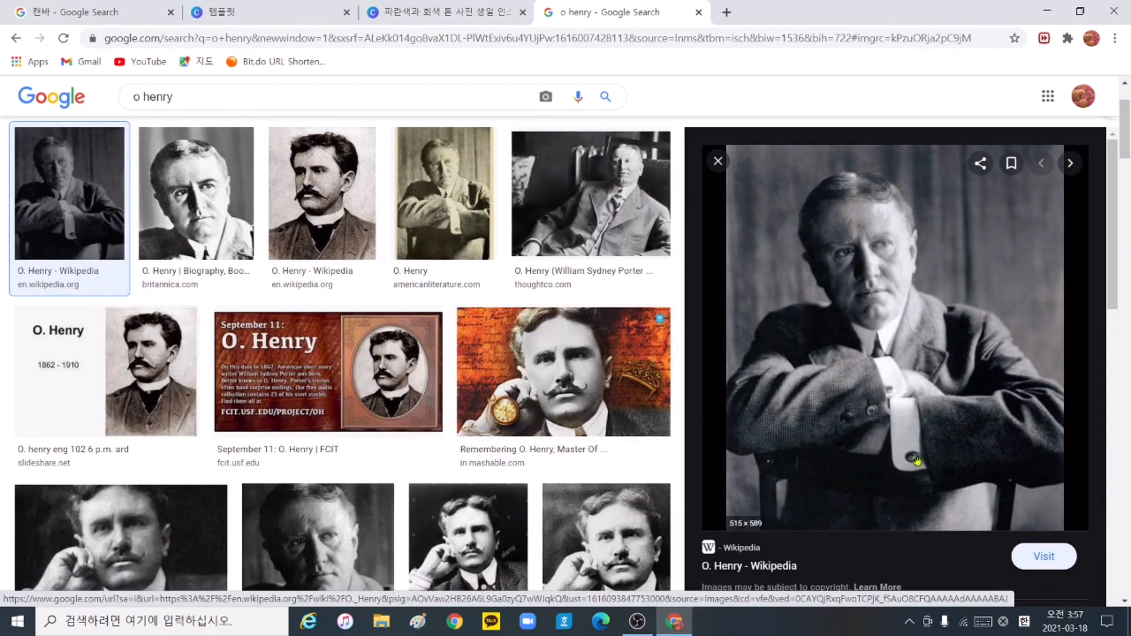
Save the previewed O. Henry portrait as a JPEG image in the 오 헨리 folder on the desktop
right_click(924, 348)
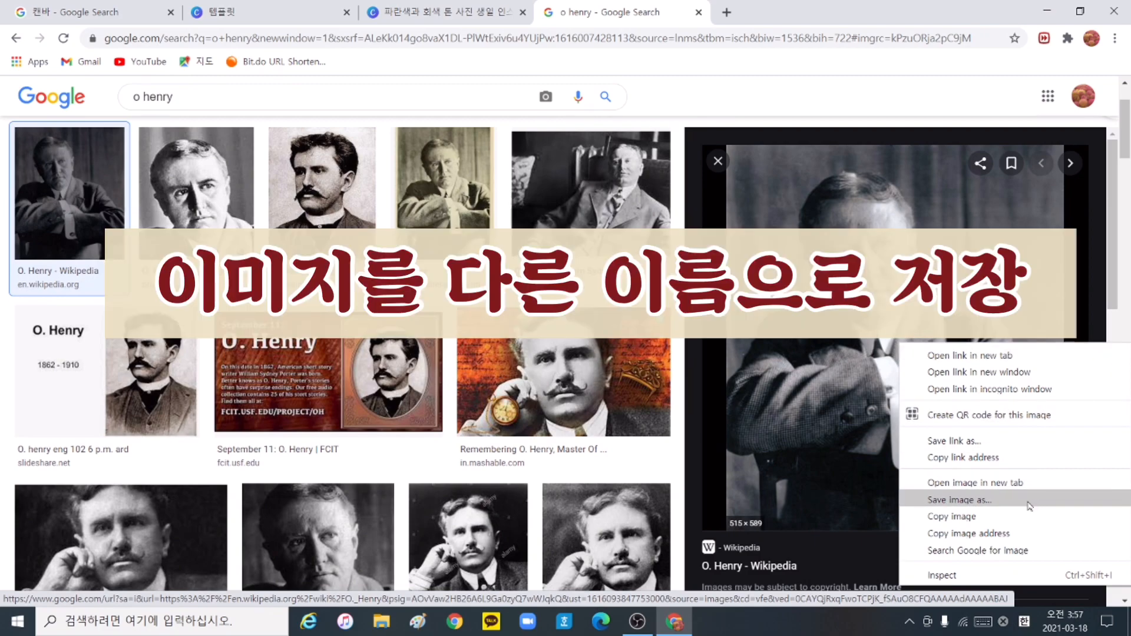
click(1029, 506)
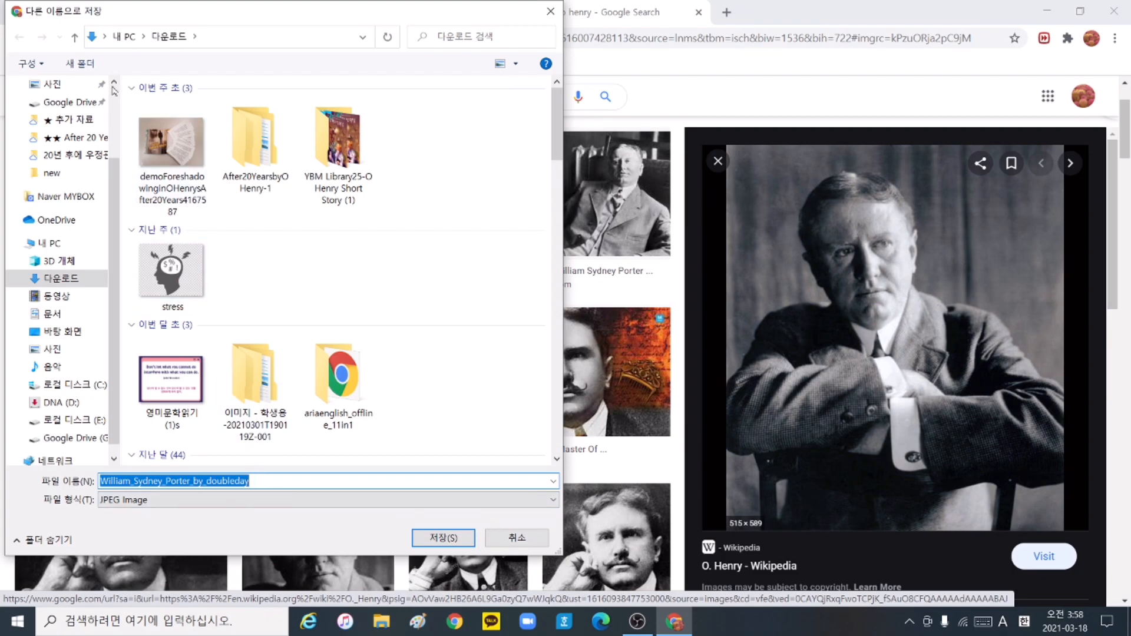
click(68, 332)
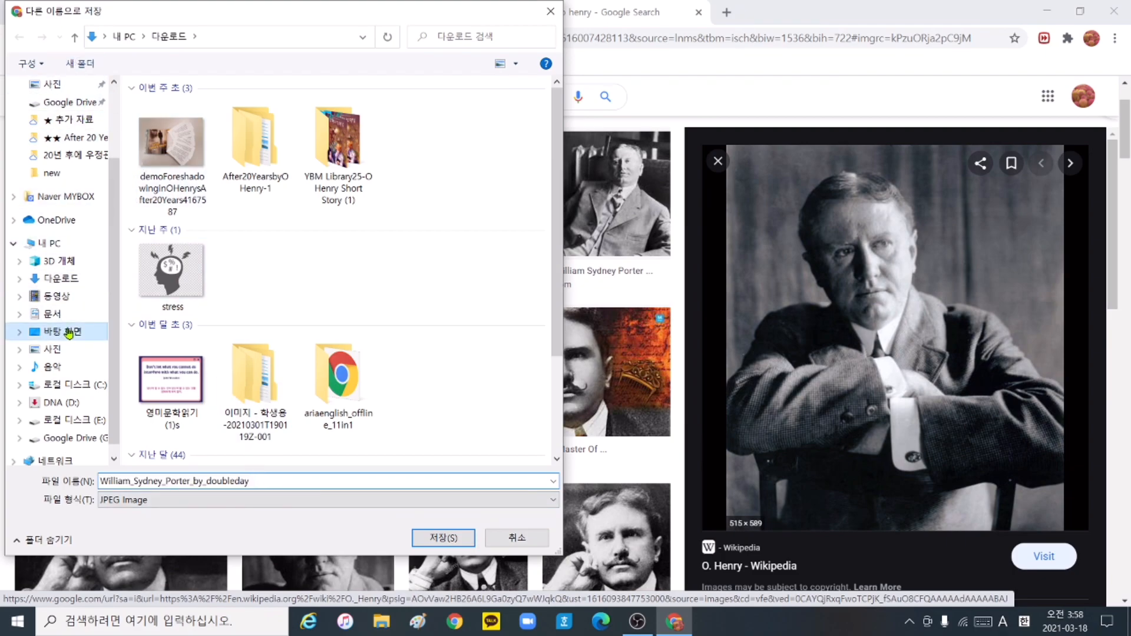
scroll(351, 365, down, 3)
double_click(337, 298)
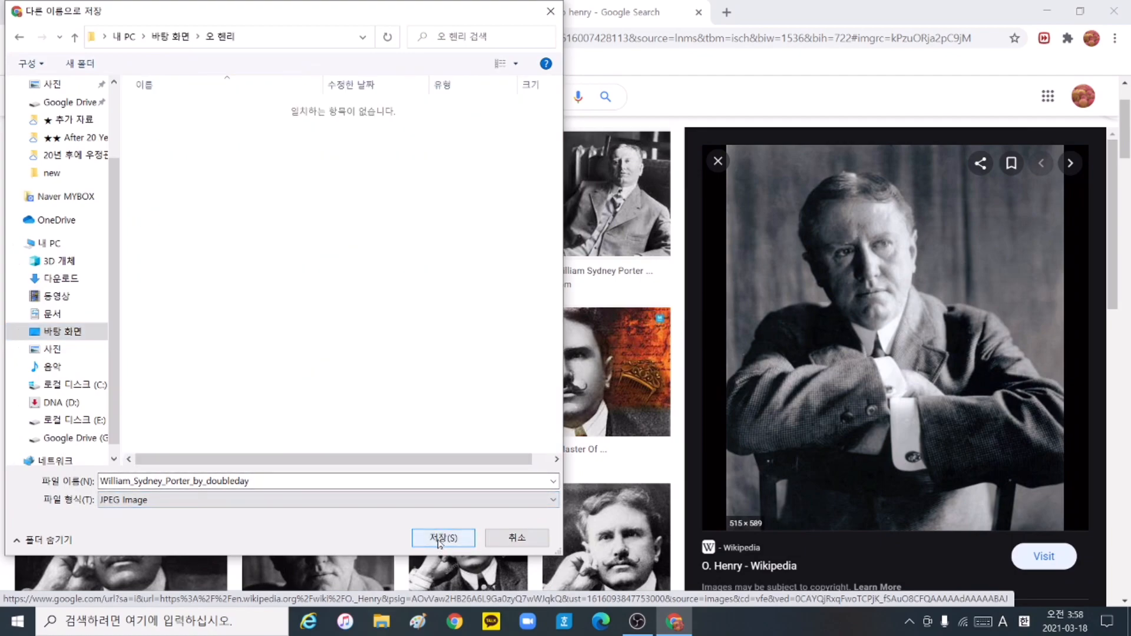
click(441, 538)
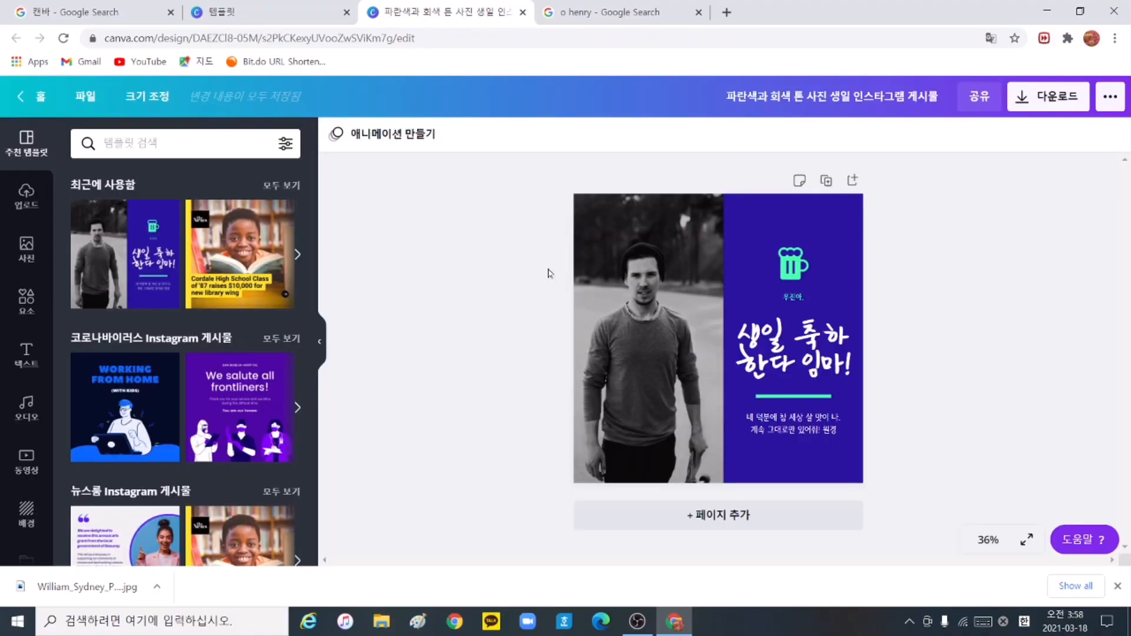
Delete the photo of the standing man from the Canva birthday design
click(635, 387)
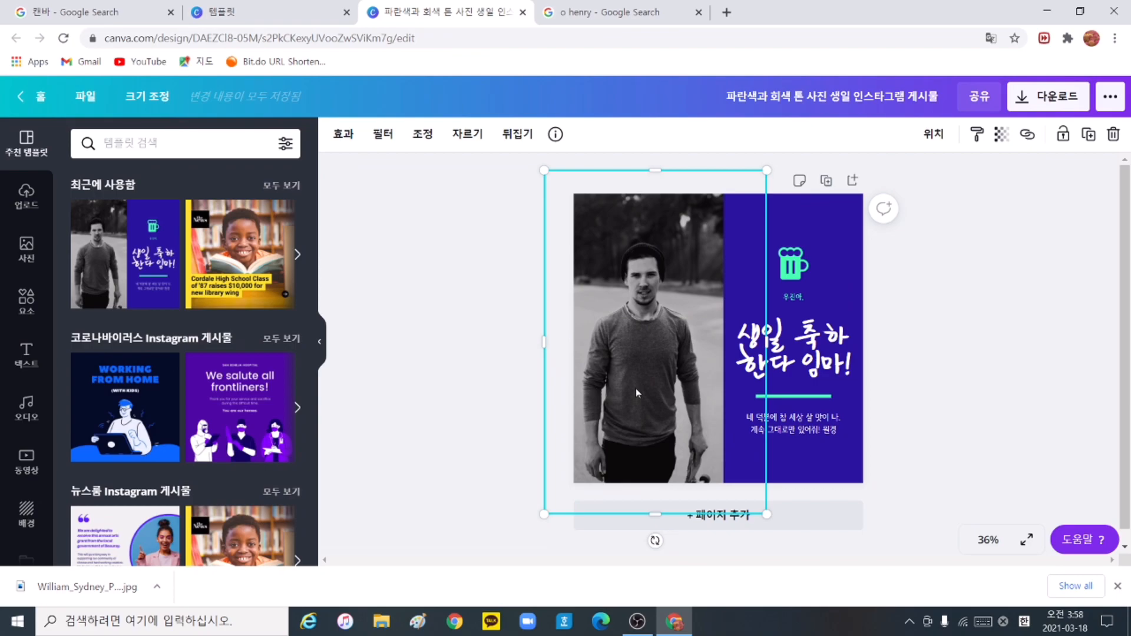
key(Delete)
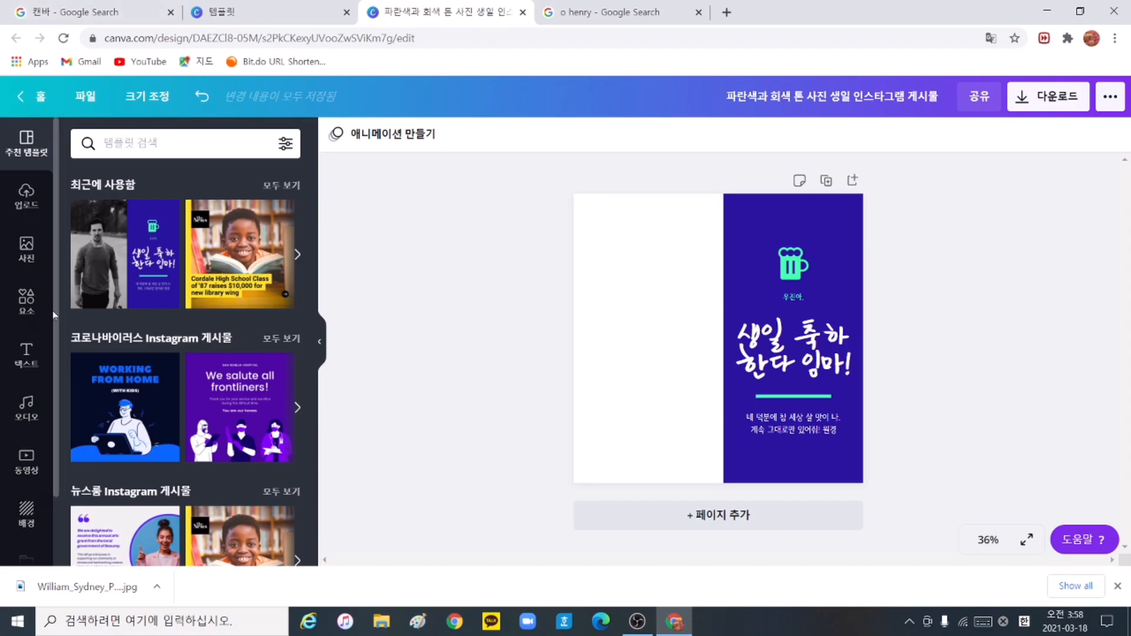
Upload the image William_Sydney_Porter_by_doubleday from the desktop's 오 헨리 folder to the Canva media library
click(34, 206)
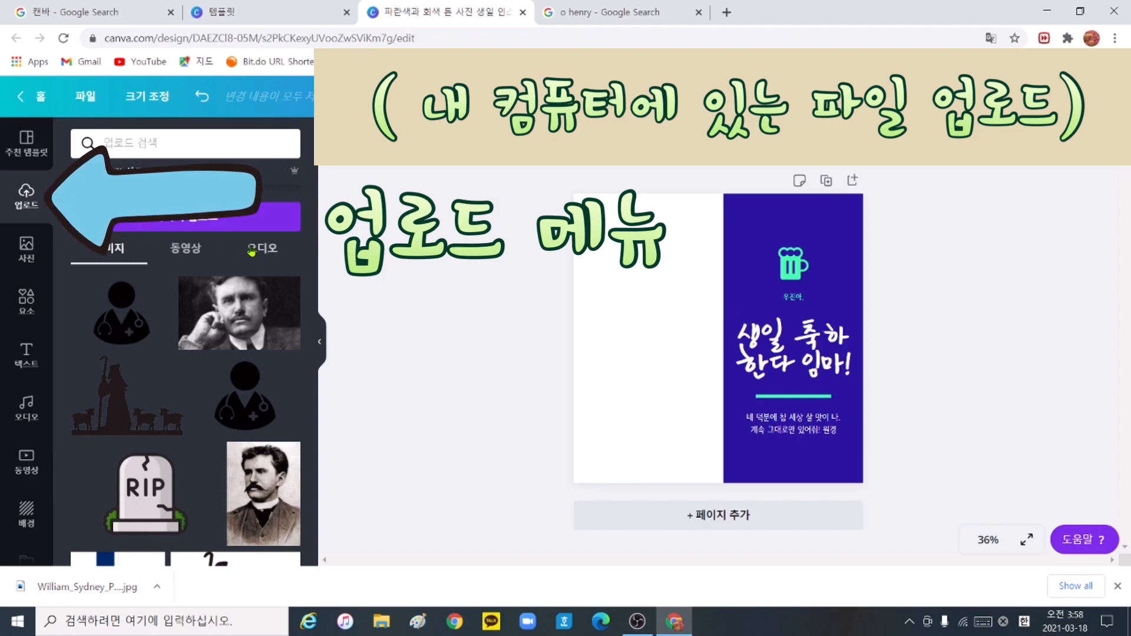
click(253, 219)
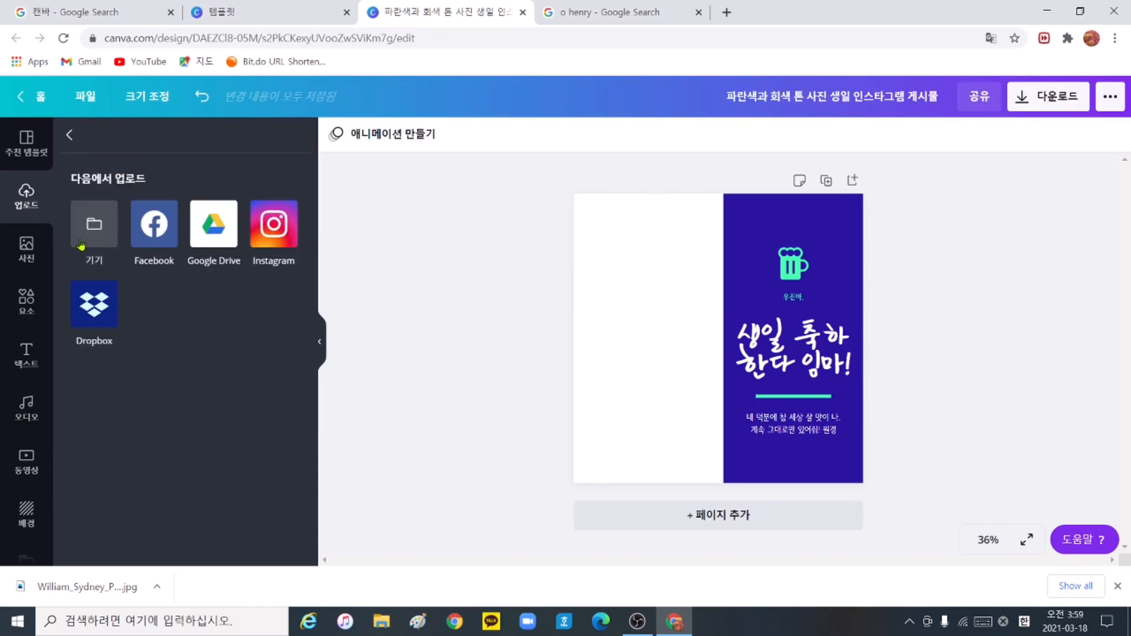
click(96, 218)
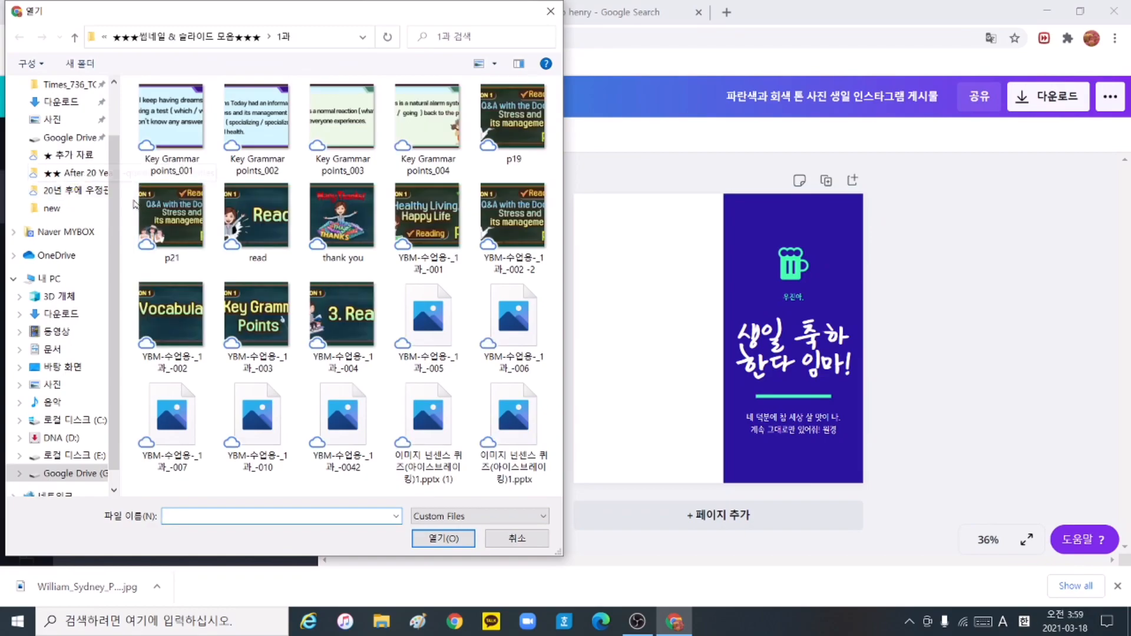
scroll(110, 146, up, 2)
click(62, 113)
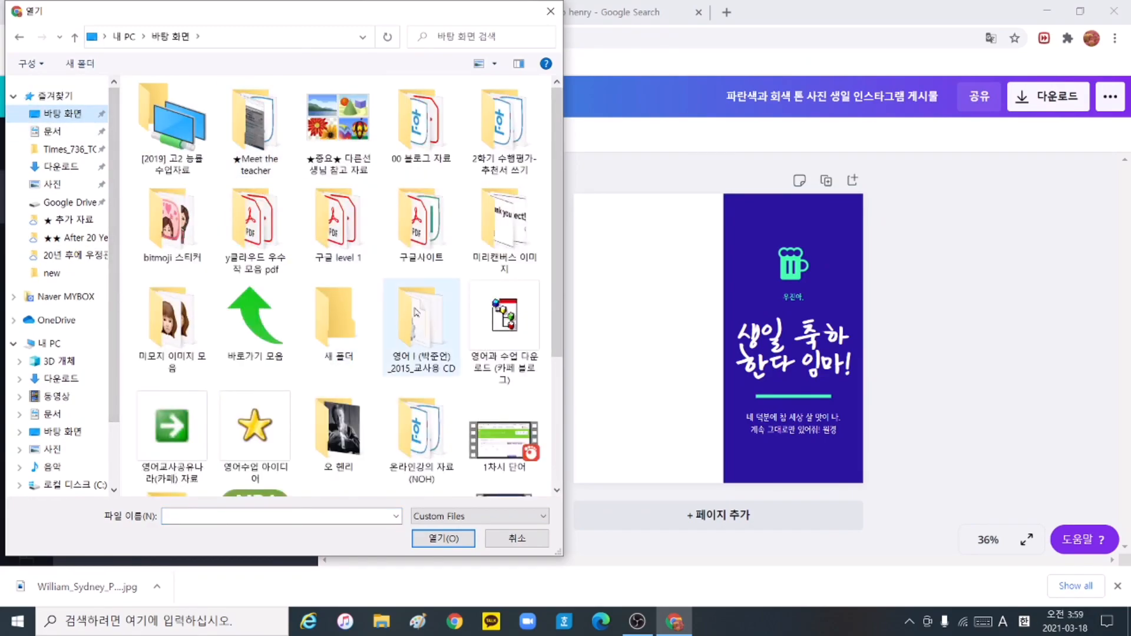
double_click(351, 412)
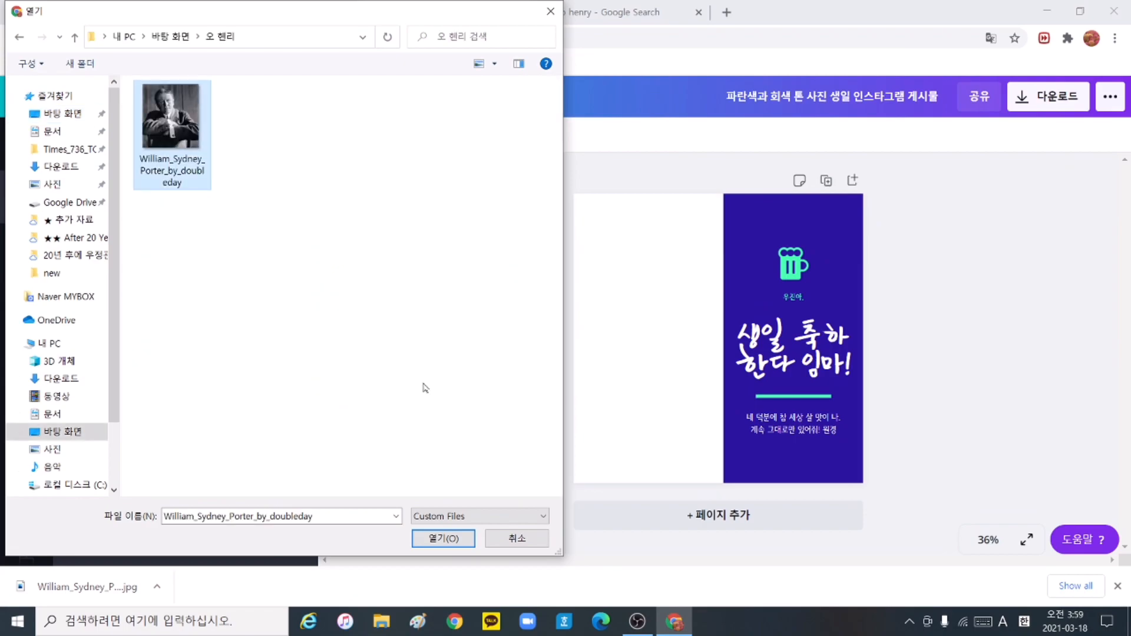
click(452, 541)
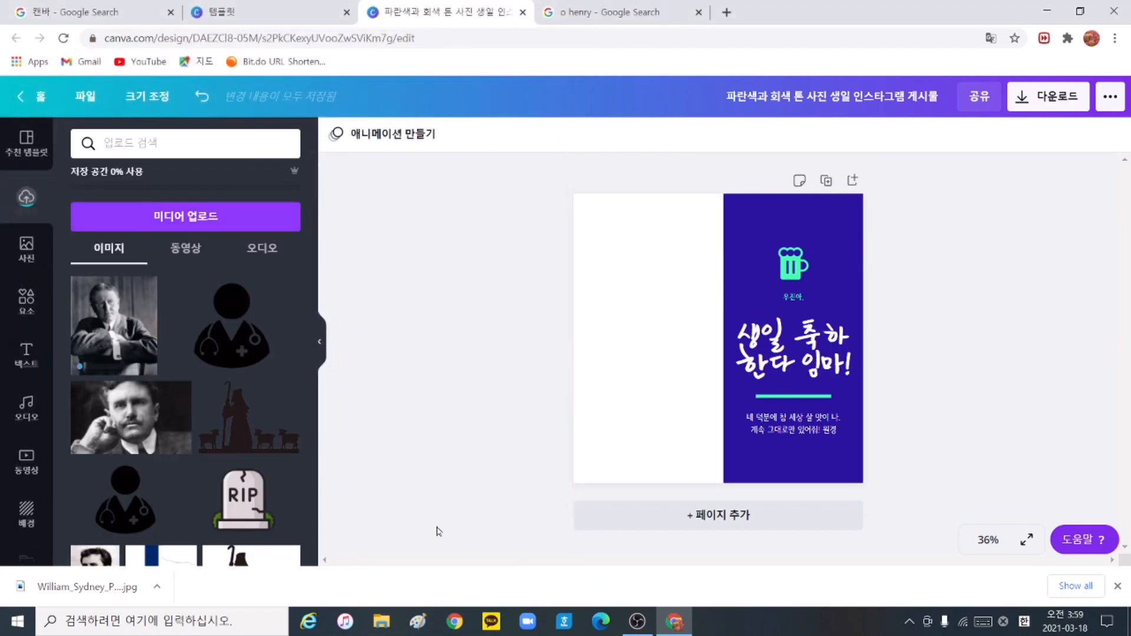
Place the uploaded portrait with folded arms on the page and enlarge it to cover the white area beside the blue rectangle
click(119, 334)
drag(704, 349, 640, 352)
drag(726, 436, 744, 454)
drag(632, 371, 631, 351)
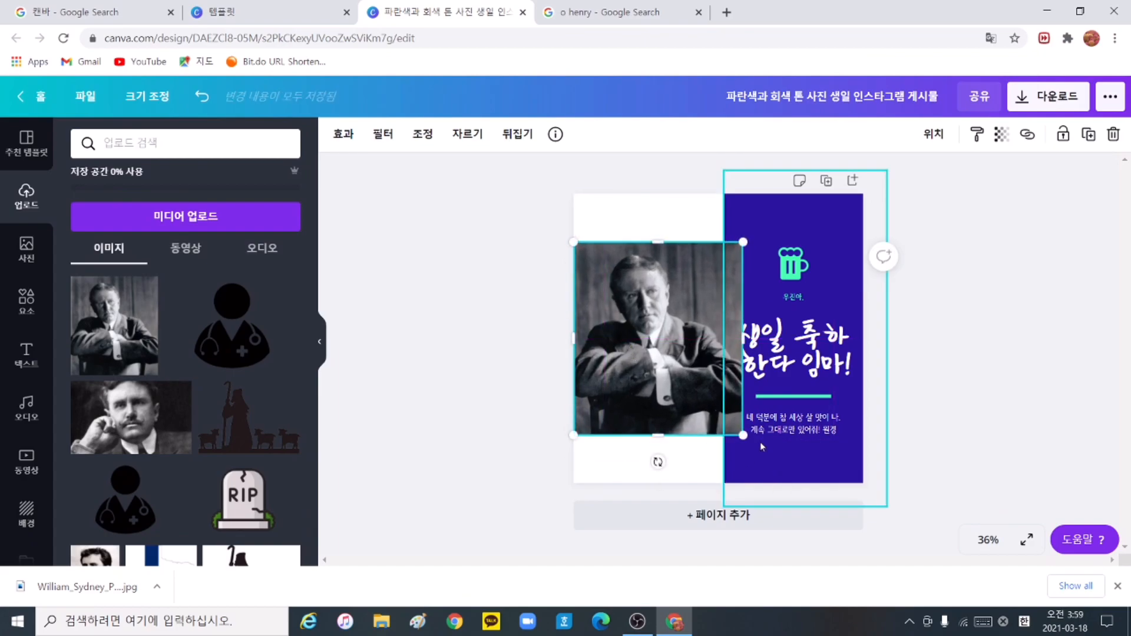
Delete the beer mug icon, the small name line above the heading and the message text under the green line
click(824, 429)
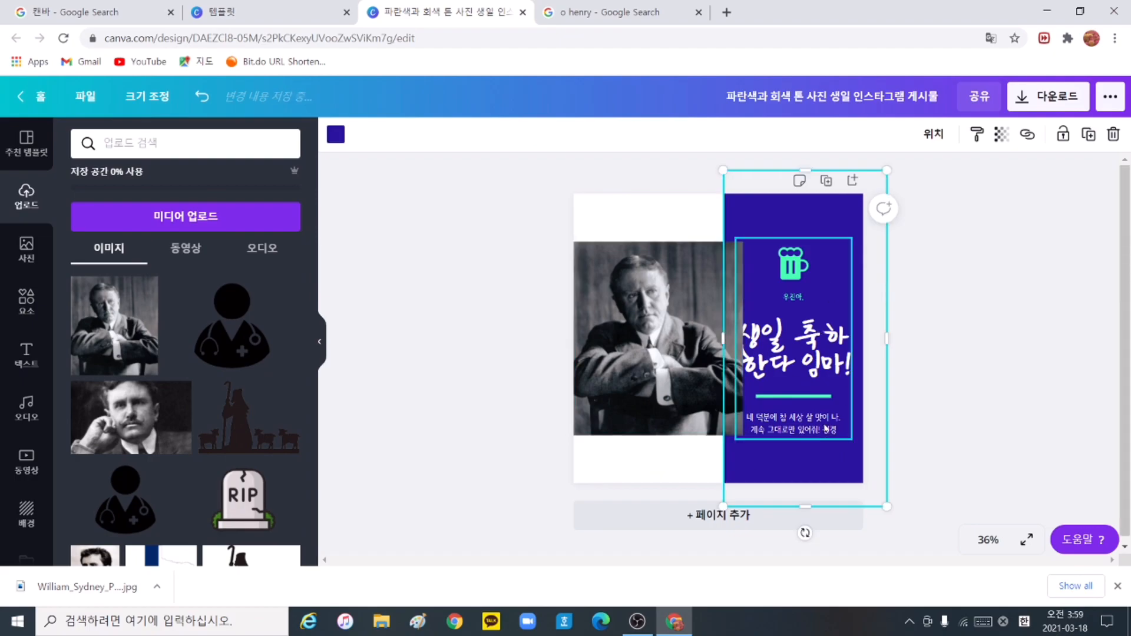
click(802, 264)
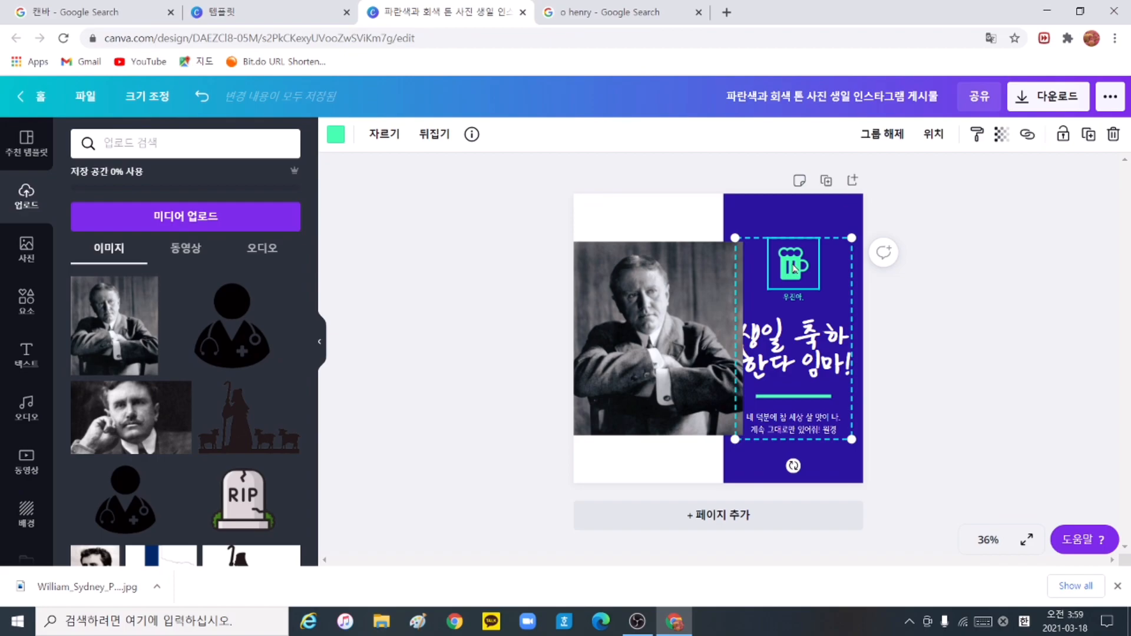
key(Delete)
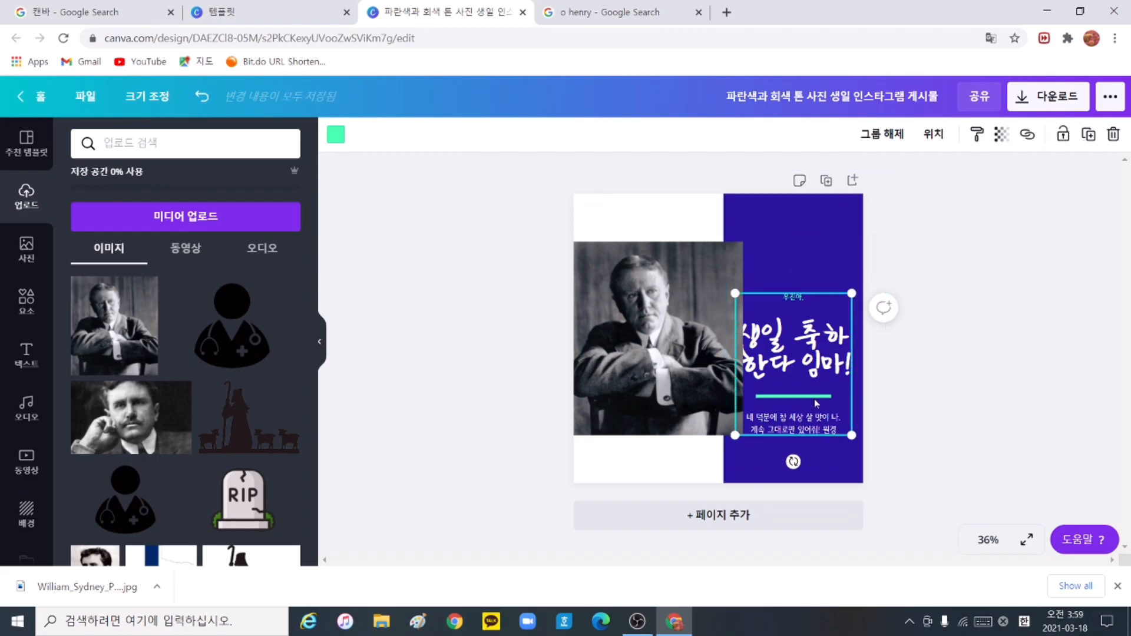
click(792, 297)
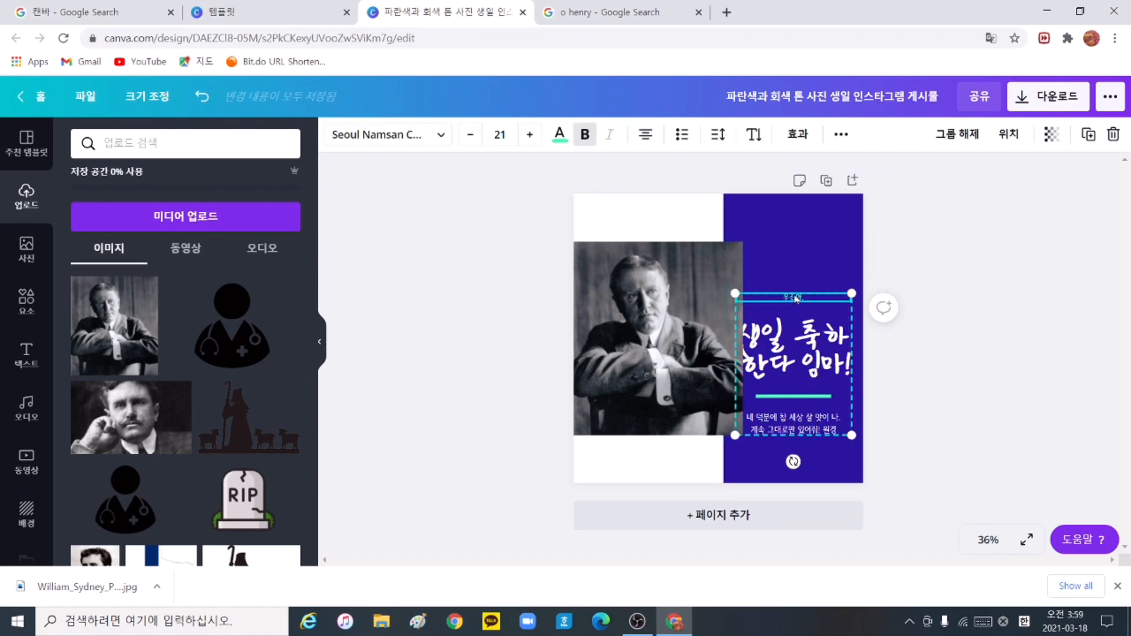
key(Delete)
drag(817, 425, 825, 332)
key(Delete)
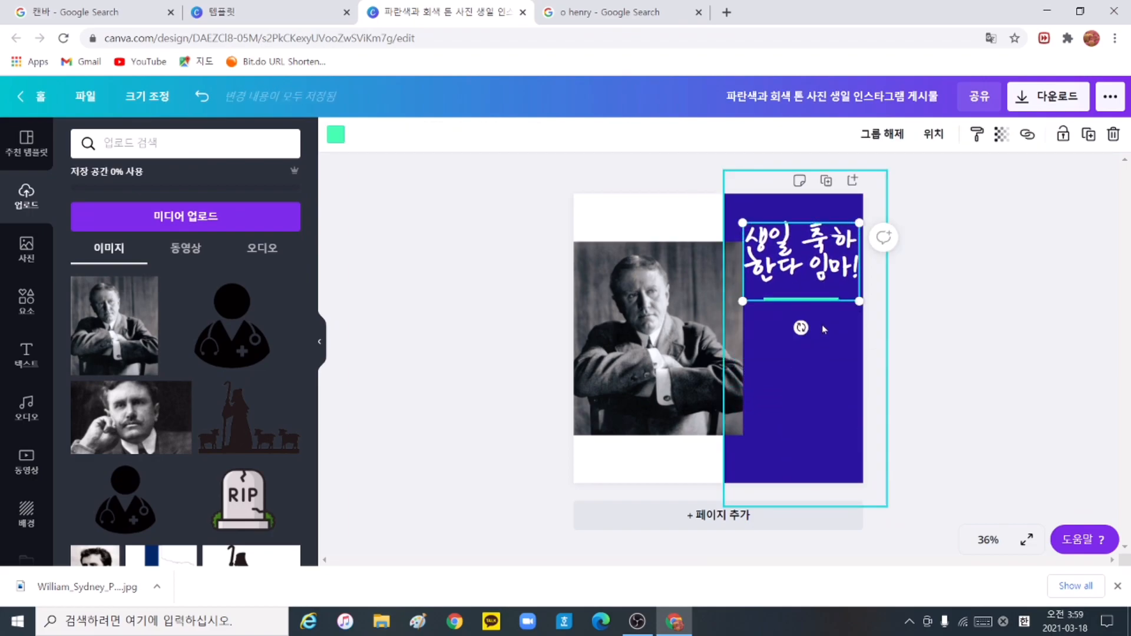
Move the birthday heading group over the portrait side and bring the blue rectangle in front of the portrait
click(796, 260)
drag(796, 259, 648, 235)
click(787, 272)
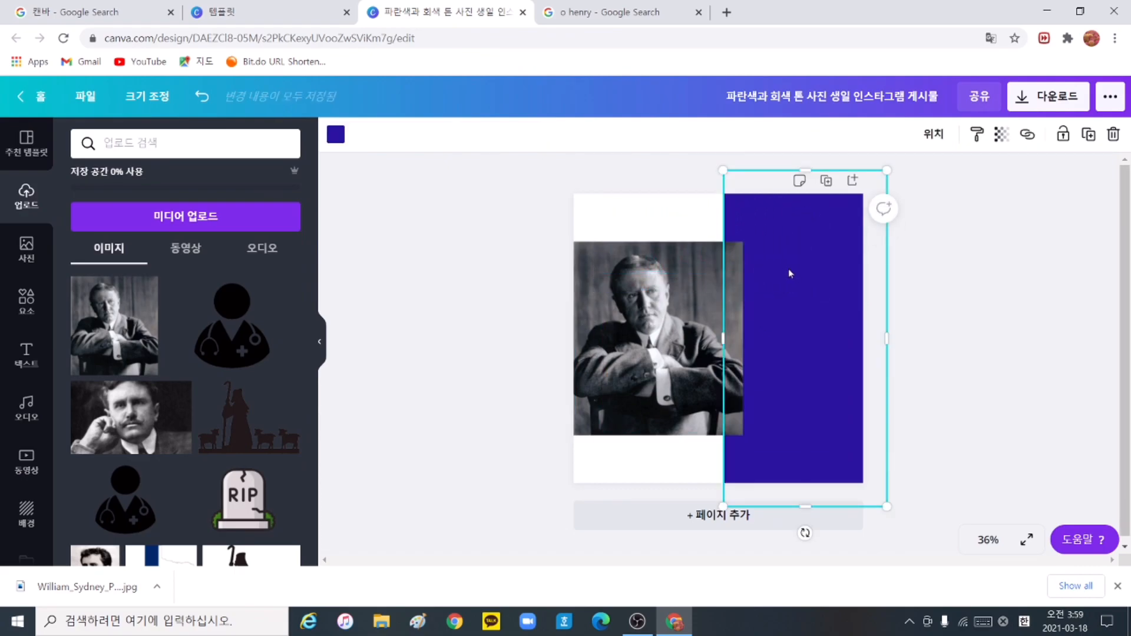
right_click(788, 273)
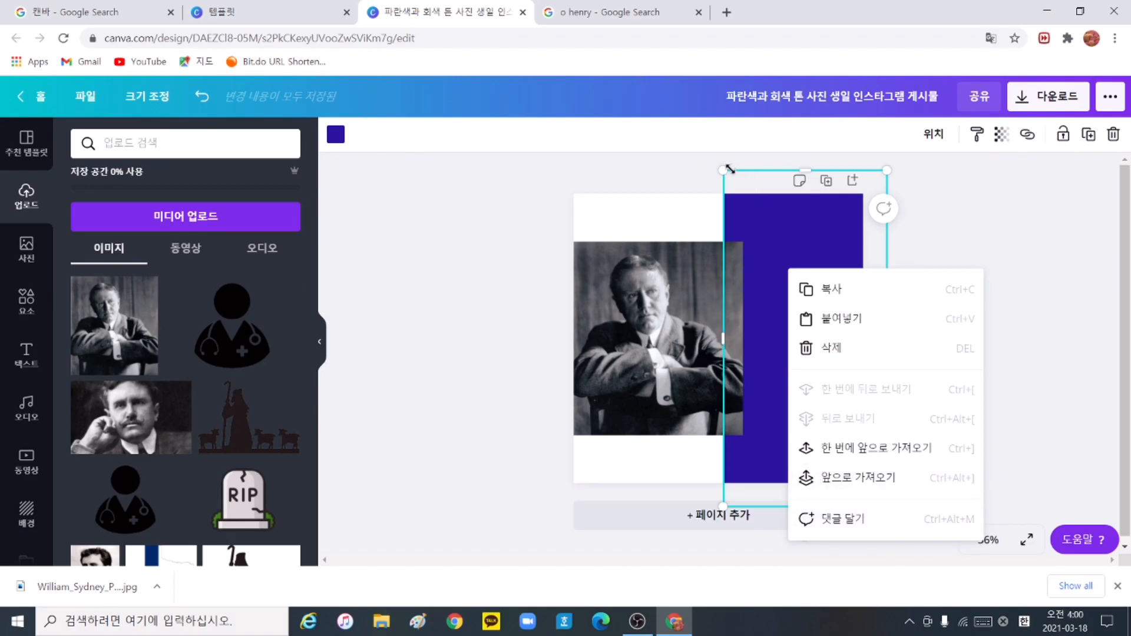
click(892, 486)
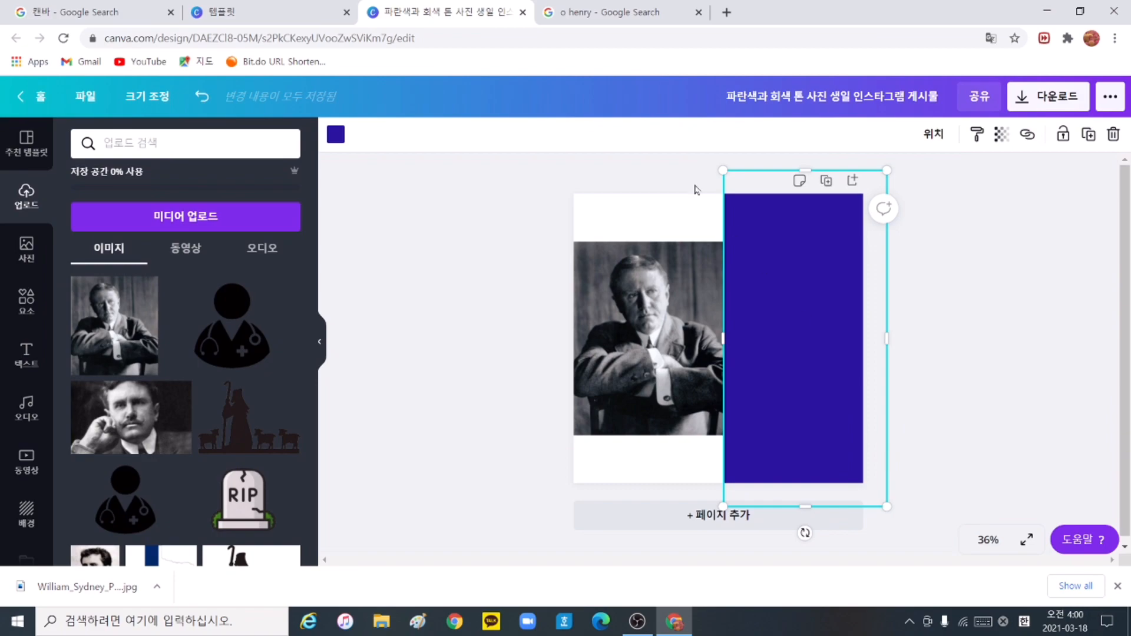
Try to bring the birthday heading group to the front and shift it to the portrait's upper edge
click(663, 217)
right_click(664, 223)
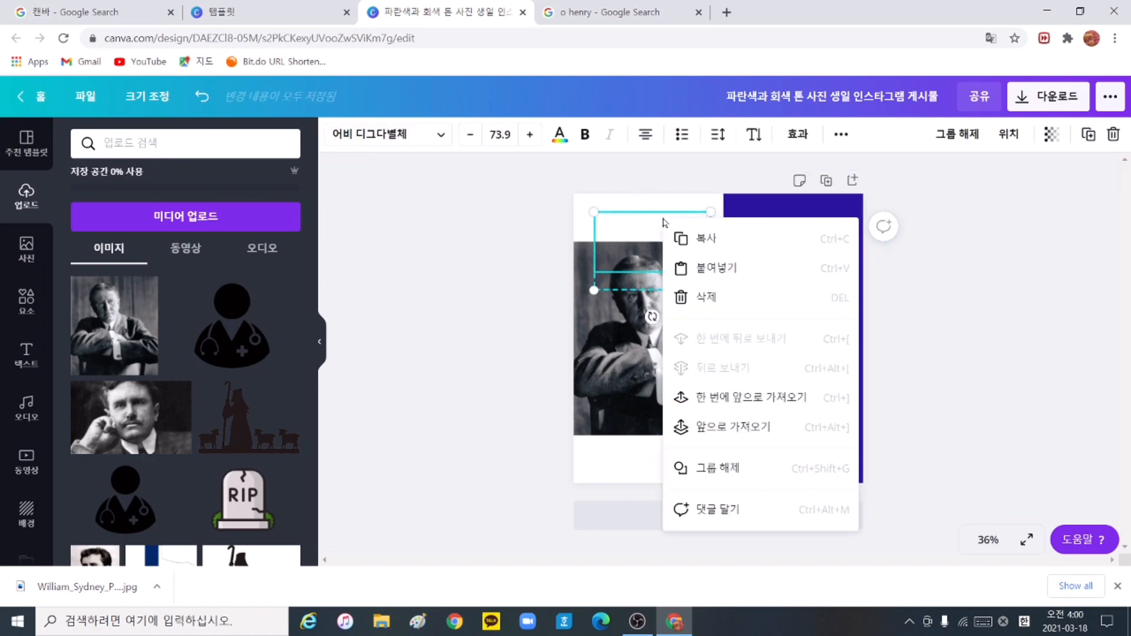
click(707, 427)
mouse_move(654, 242)
mouse_down()
mouse_move(760, 273)
mouse_move(797, 267)
mouse_move(666, 189)
mouse_move(670, 222)
mouse_up()
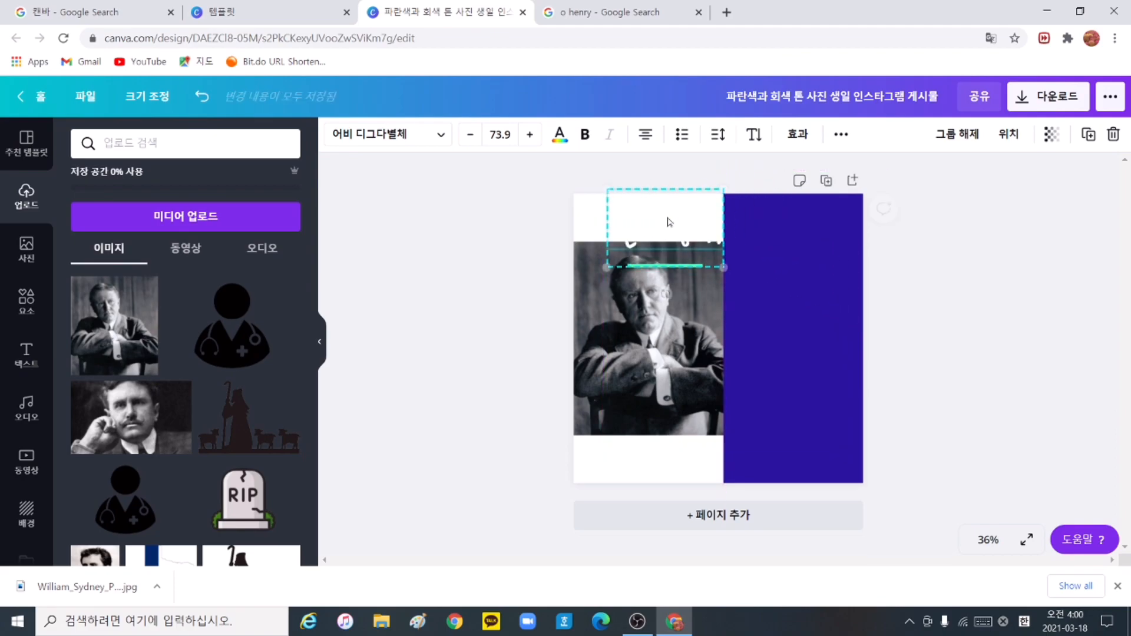
right_click(669, 222)
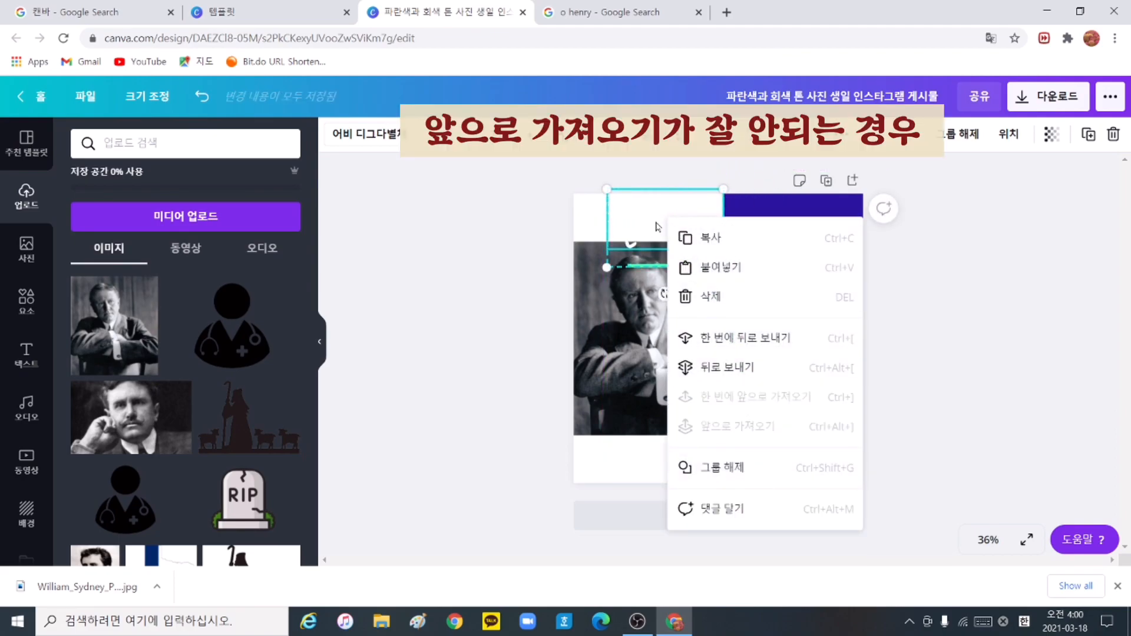
Cut the birthday heading group and paste it back onto the middle of the blue rectangle
double_click(656, 210)
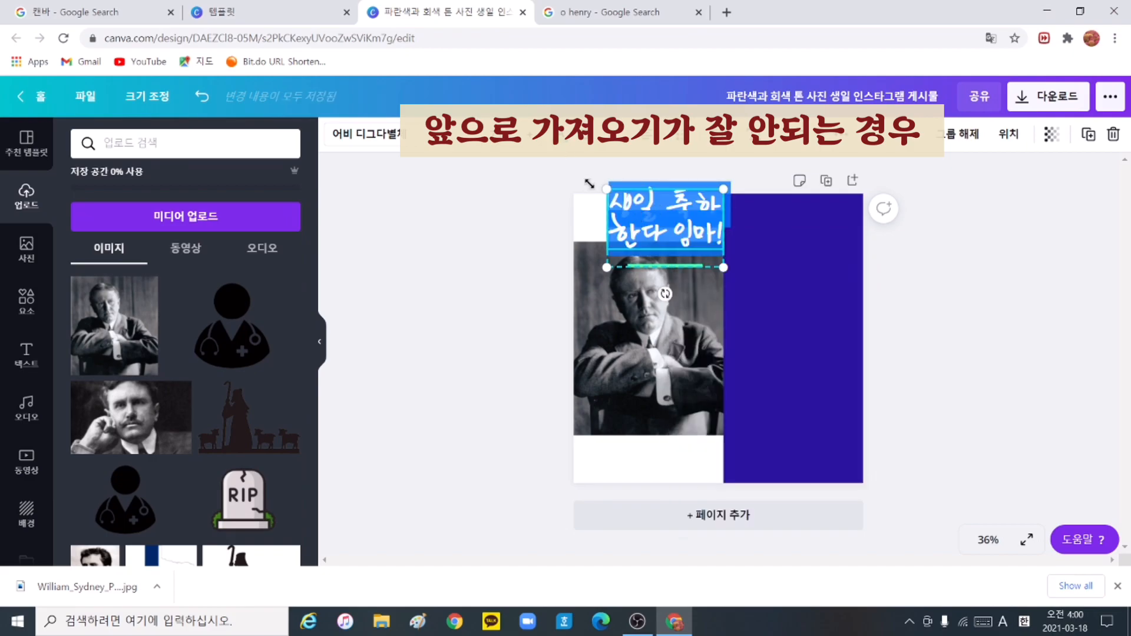
key(BackSpace)
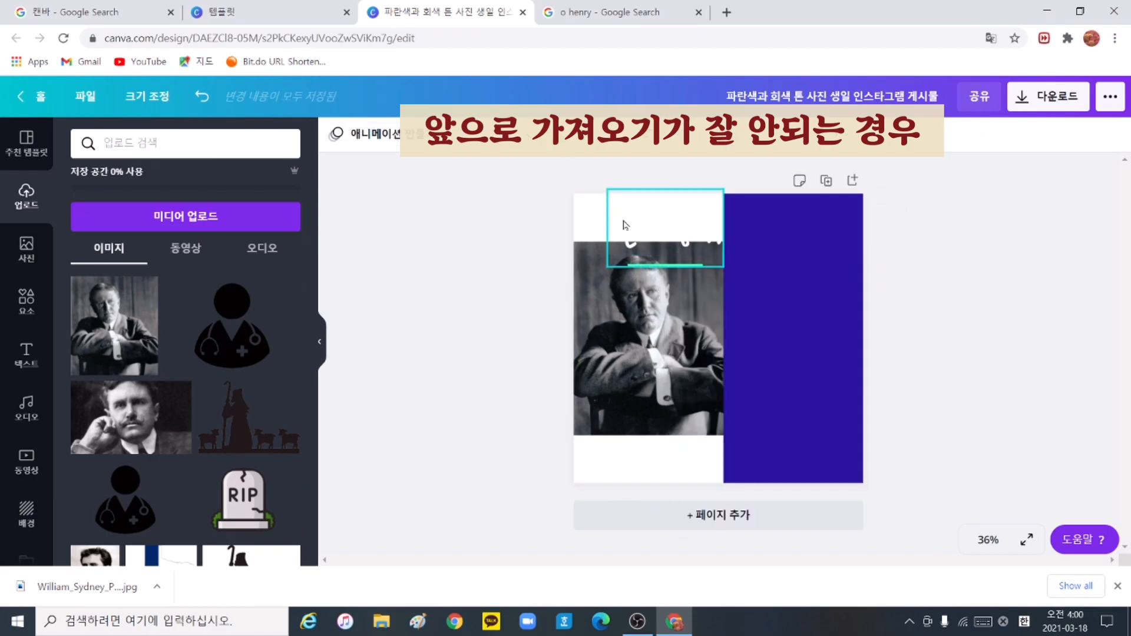
key(Escape)
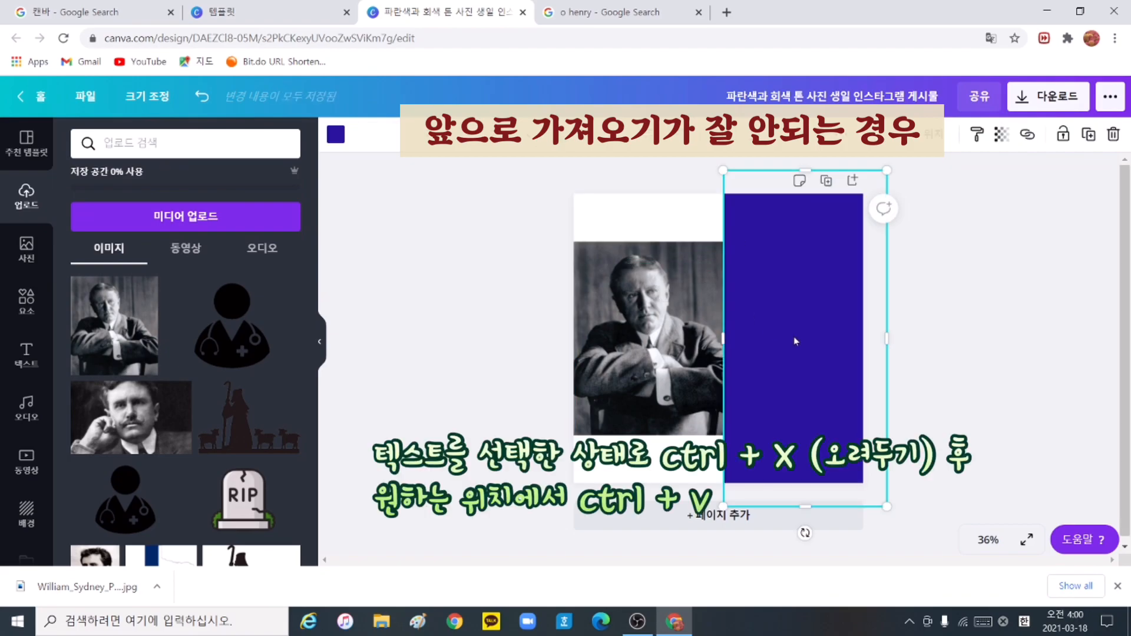
key(ctrl+v)
drag(721, 236, 838, 331)
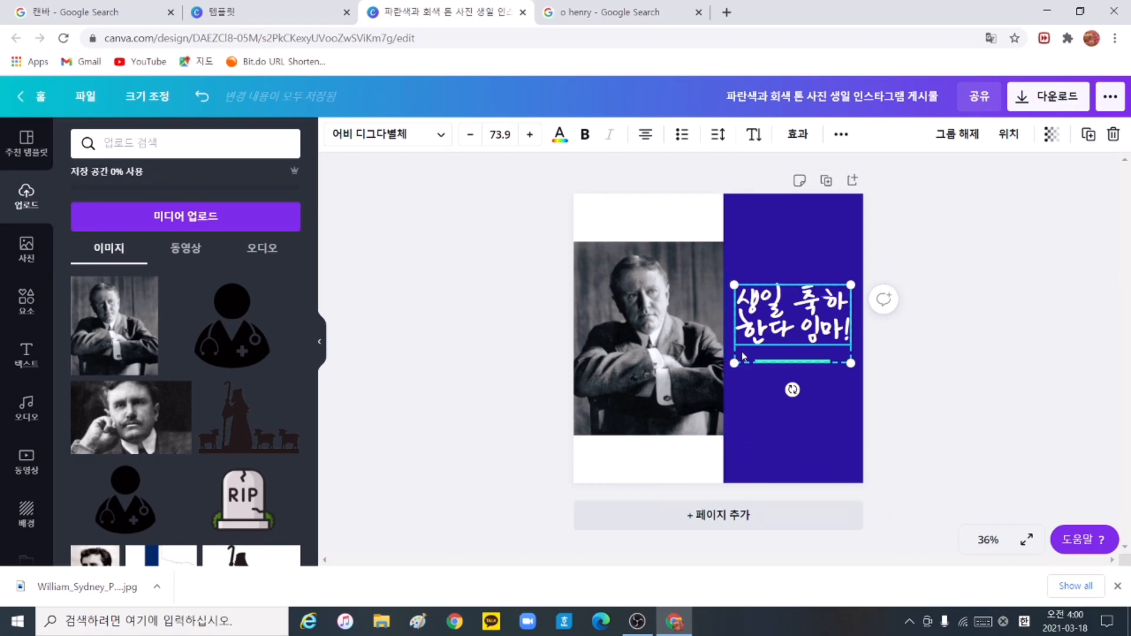
Replace the birthday heading on the blue rectangle with the text O. HENRY, split over two lines
double_click(773, 306)
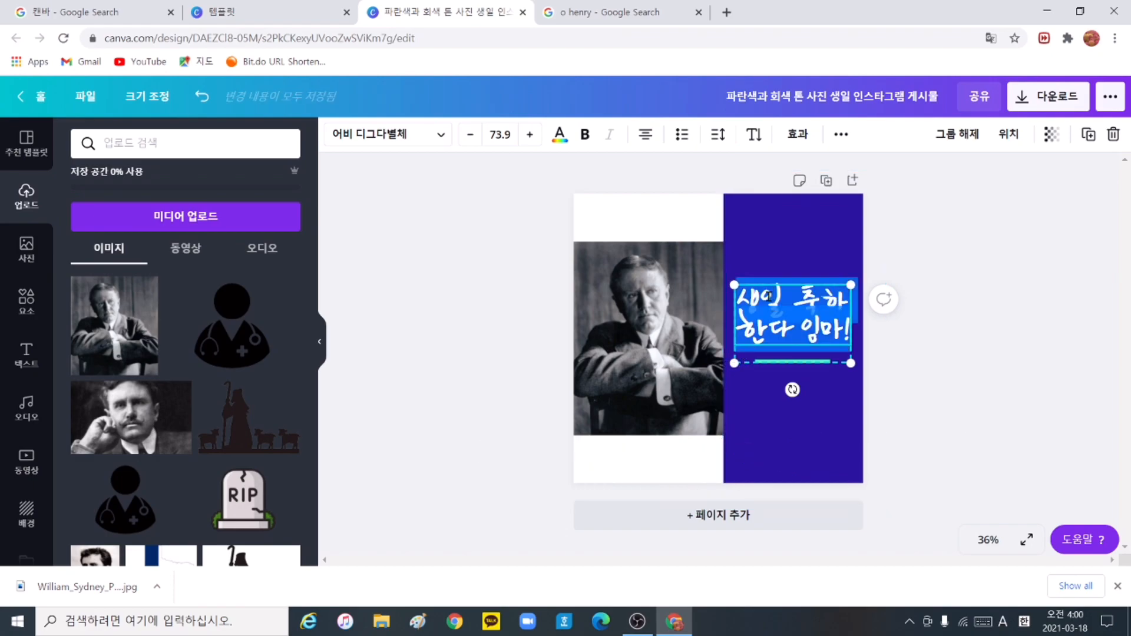
text(O)
key(Caps_Lock)
text(HENRY)
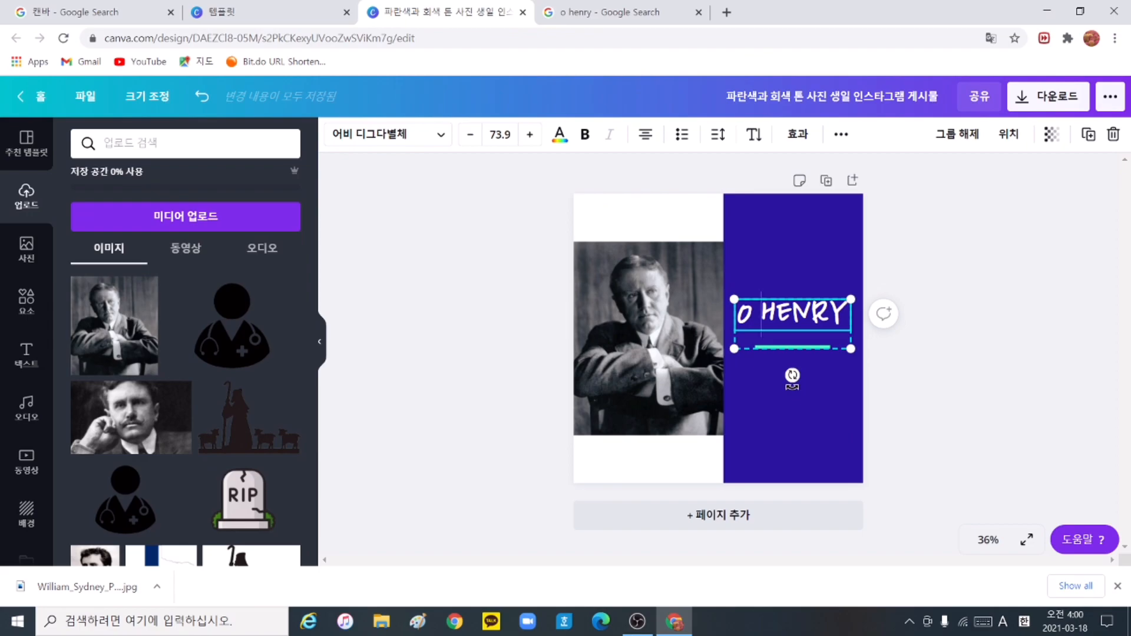
key(Return)
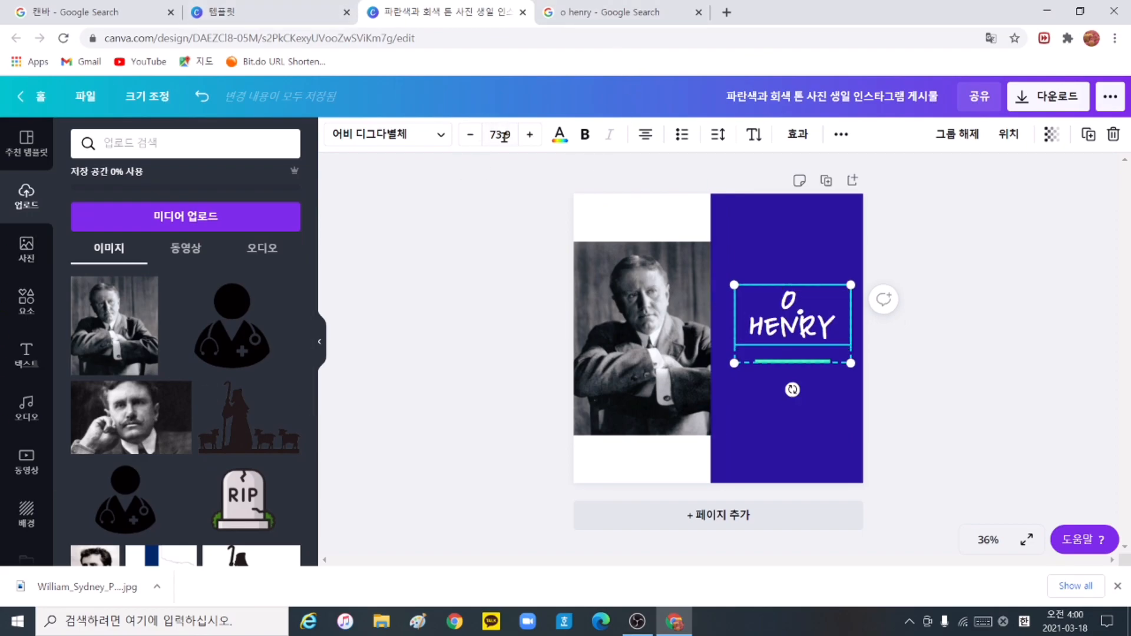
Enlarge the O. HENRY title to font size 94.6 and move its group slightly up on the blue rectangle
click(530, 137)
click(529, 137)
click(529, 135)
click(530, 135)
click(529, 136)
click(529, 136)
click(529, 135)
click(530, 135)
click(529, 135)
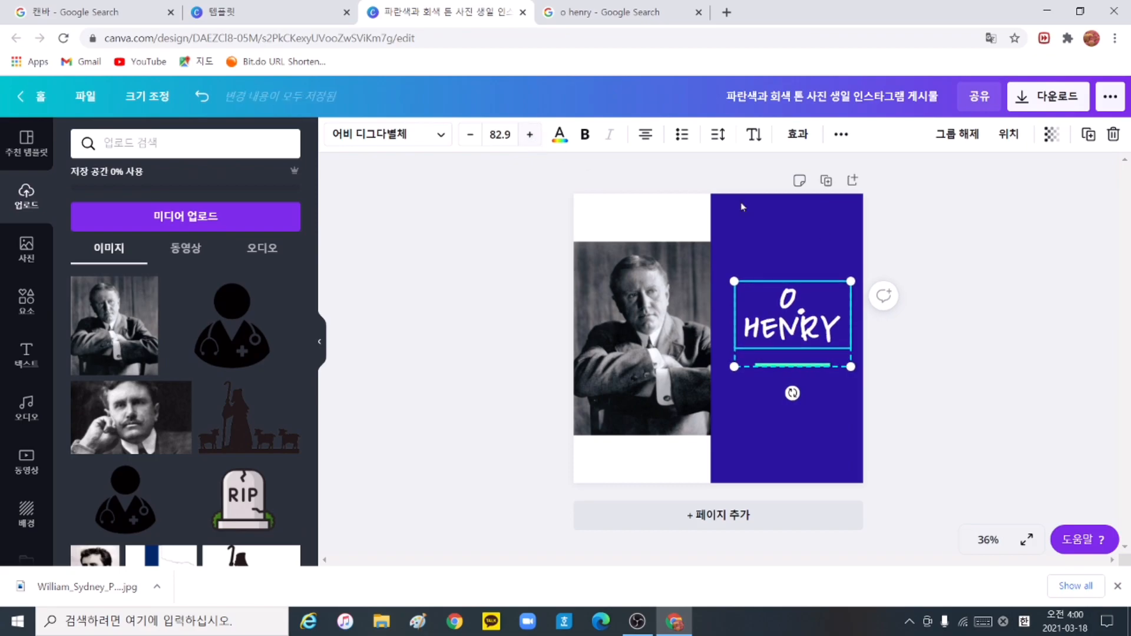
mouse_move(851, 366)
mouse_down()
mouse_move(869, 380)
mouse_move(810, 329)
mouse_move(940, 464)
mouse_move(815, 361)
mouse_move(936, 442)
mouse_move(821, 363)
mouse_move(827, 381)
mouse_move(816, 383)
mouse_move(868, 378)
mouse_up()
drag(802, 321, 794, 300)
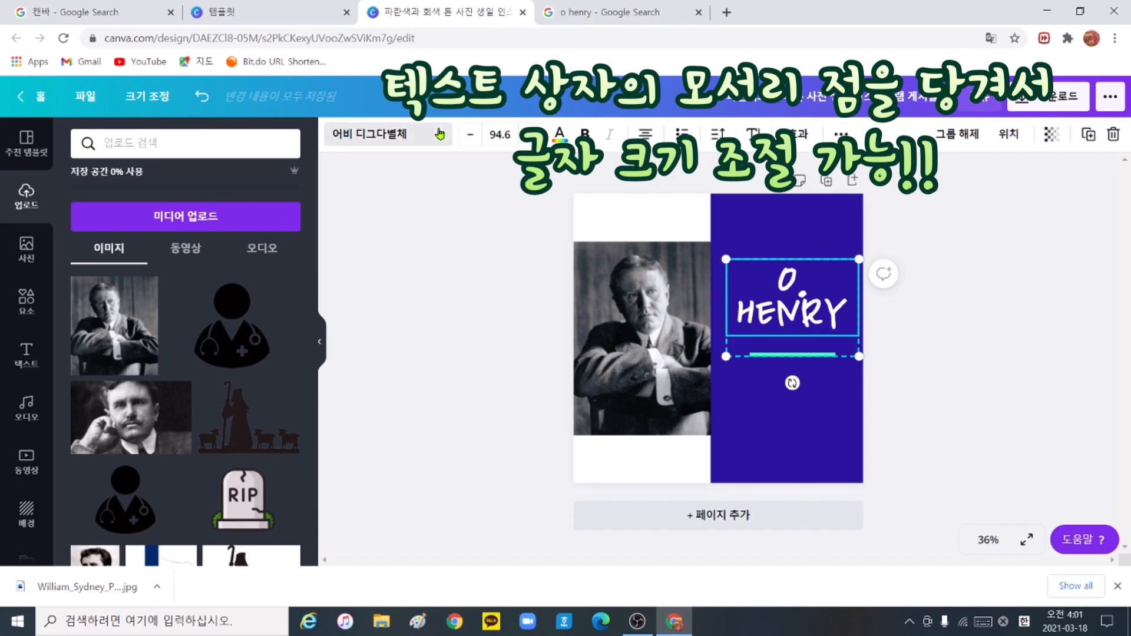
Set the title's font to 210 빛글 and reduce its size to 77.6 so O. HENRY fits on one line
click(409, 137)
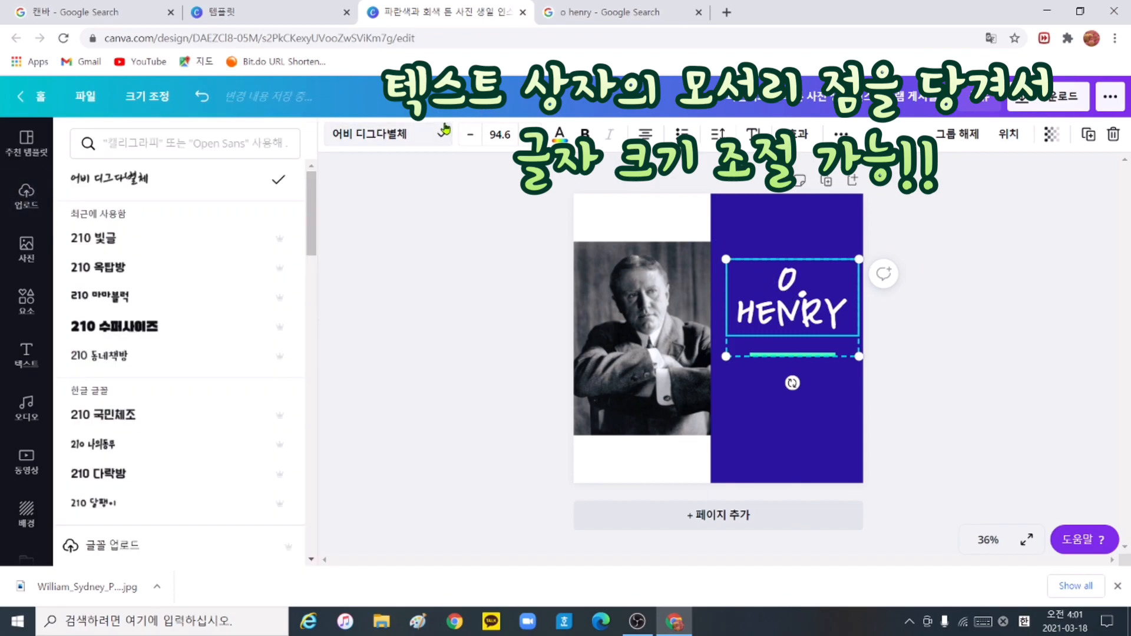
click(120, 243)
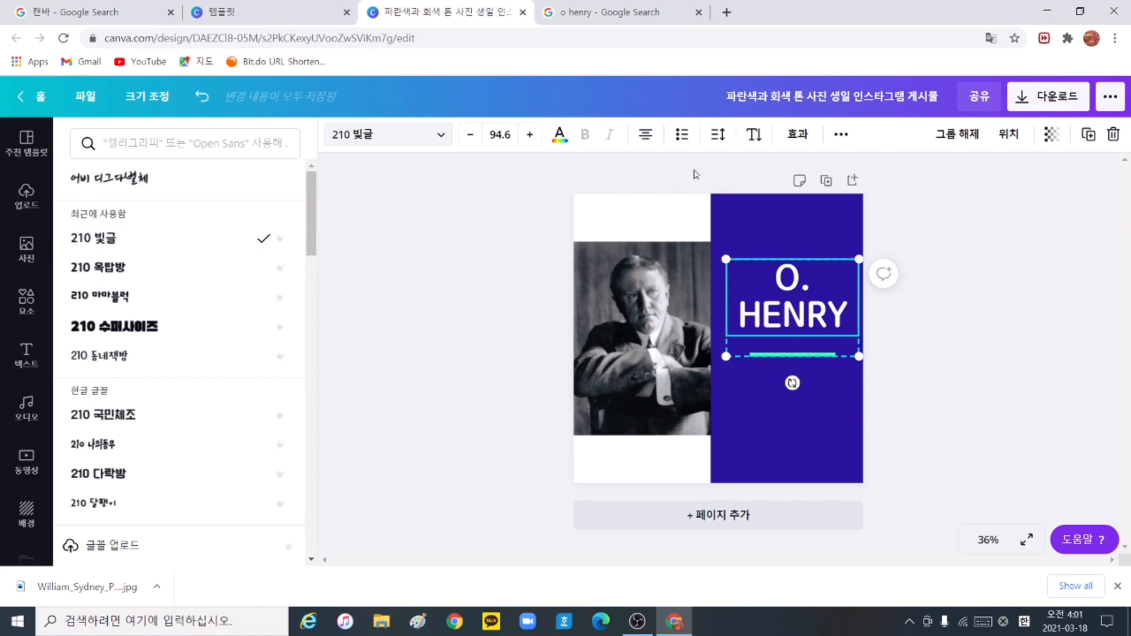
click(472, 140)
click(471, 140)
click(472, 141)
click(472, 140)
click(472, 141)
click(472, 140)
click(473, 143)
click(474, 142)
click(474, 143)
click(473, 142)
click(473, 142)
click(474, 143)
click(473, 143)
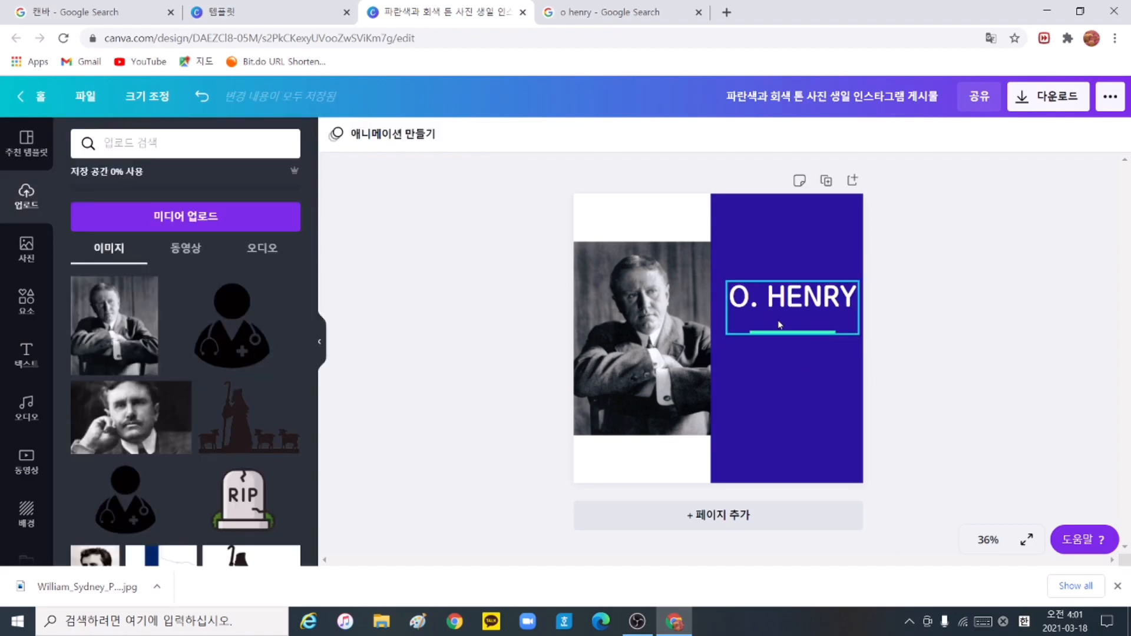
Move the O. HENRY title and its green line up to the upper part of the blue rectangle
click(788, 301)
drag(789, 301, 780, 253)
click(949, 335)
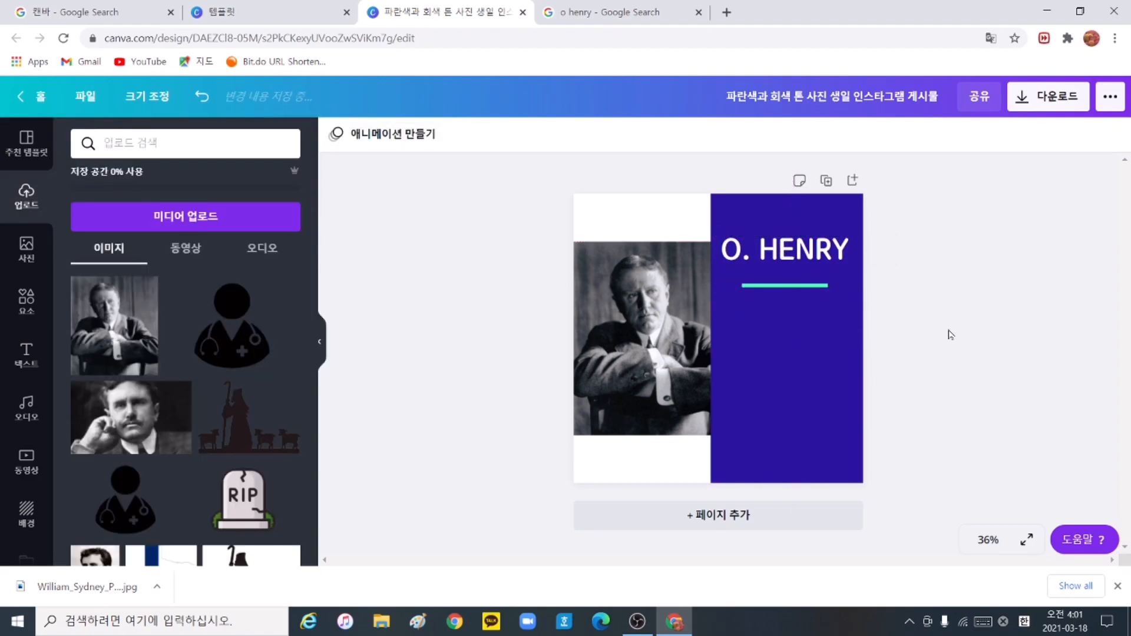
click(808, 286)
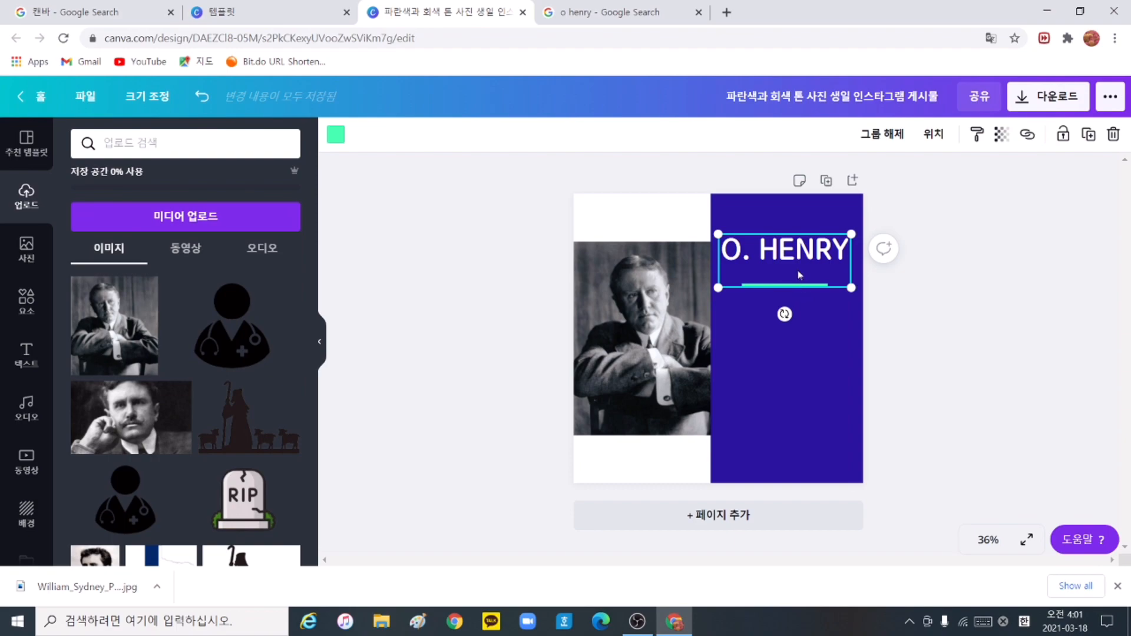
mouse_move(804, 259)
mouse_down()
mouse_move(809, 270)
mouse_move(814, 251)
mouse_up()
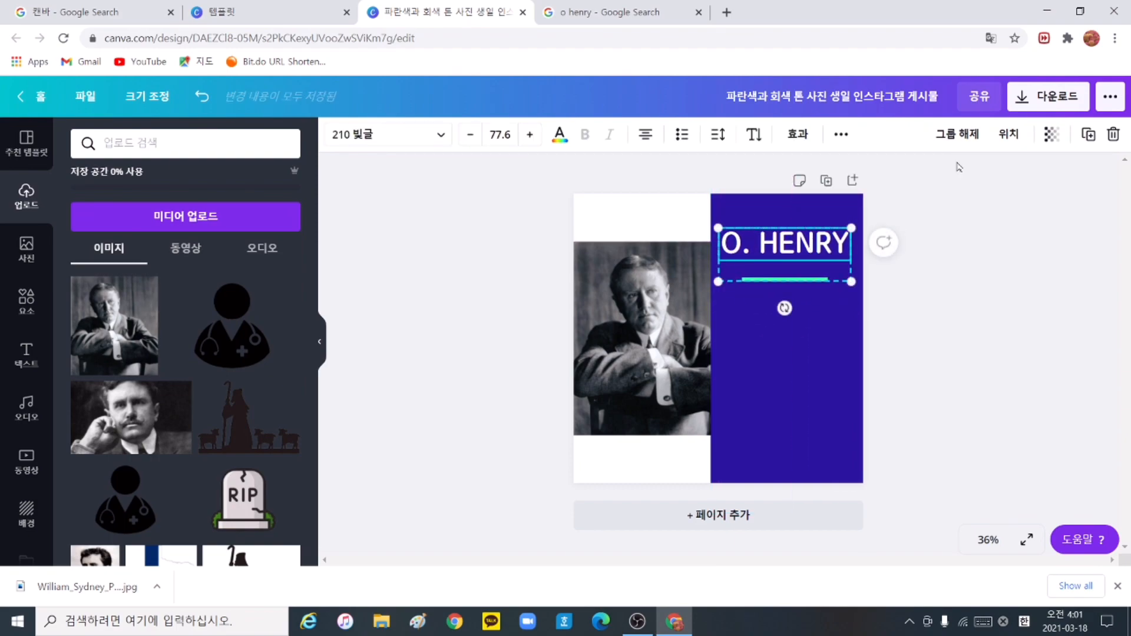
Enlarge the green line into a thicker bar as wide as the title and place it directly beneath O. HENRY
click(918, 333)
click(804, 279)
drag(804, 278, 851, 269)
click(889, 277)
click(968, 419)
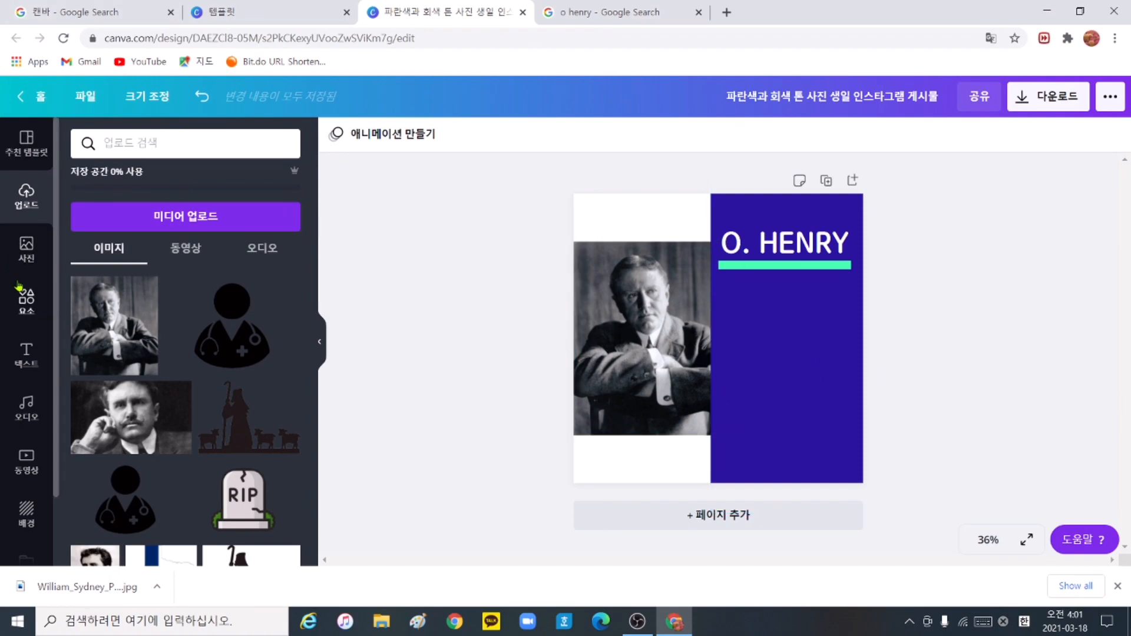
Add a subheading text box below the green bar and set its font to 210 빛글
click(26, 353)
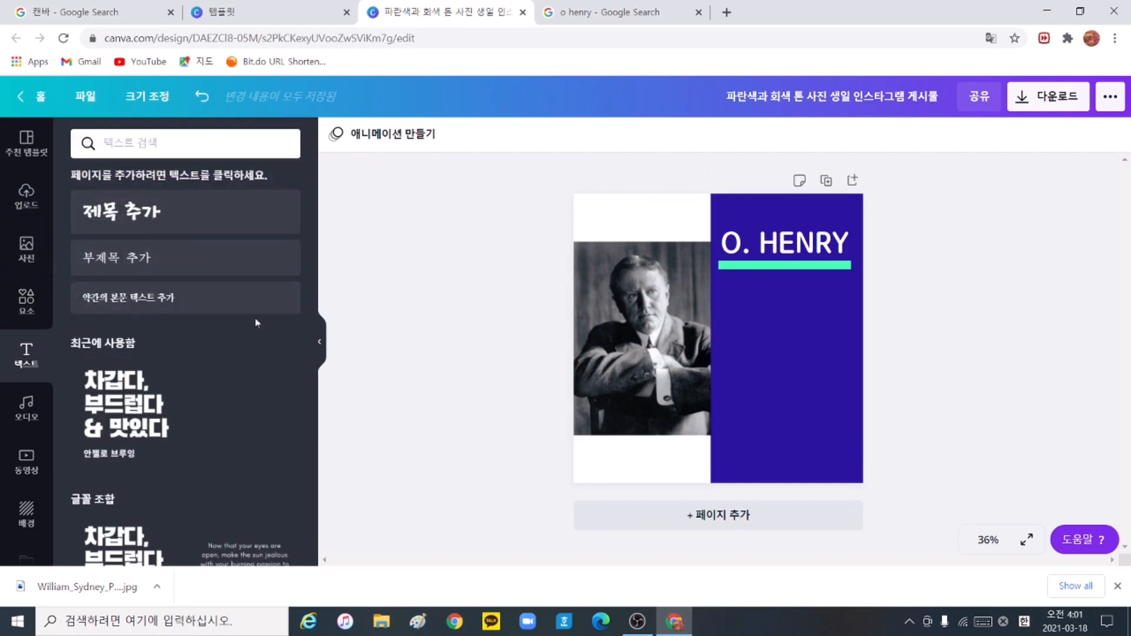
drag(200, 256, 739, 373)
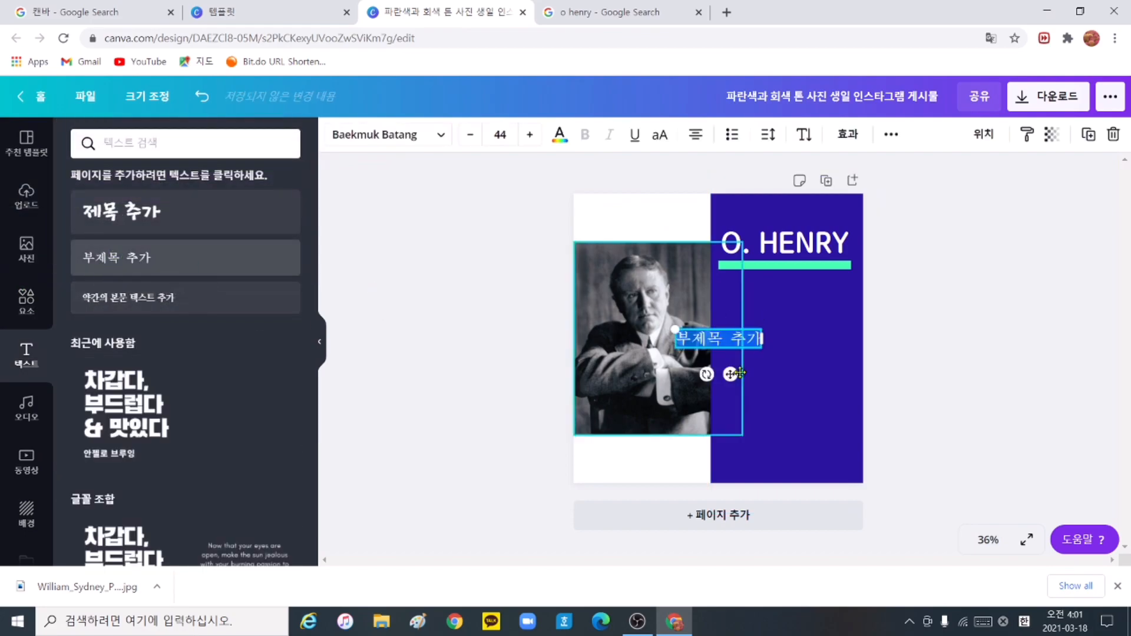
click(729, 337)
drag(731, 327, 774, 284)
click(443, 137)
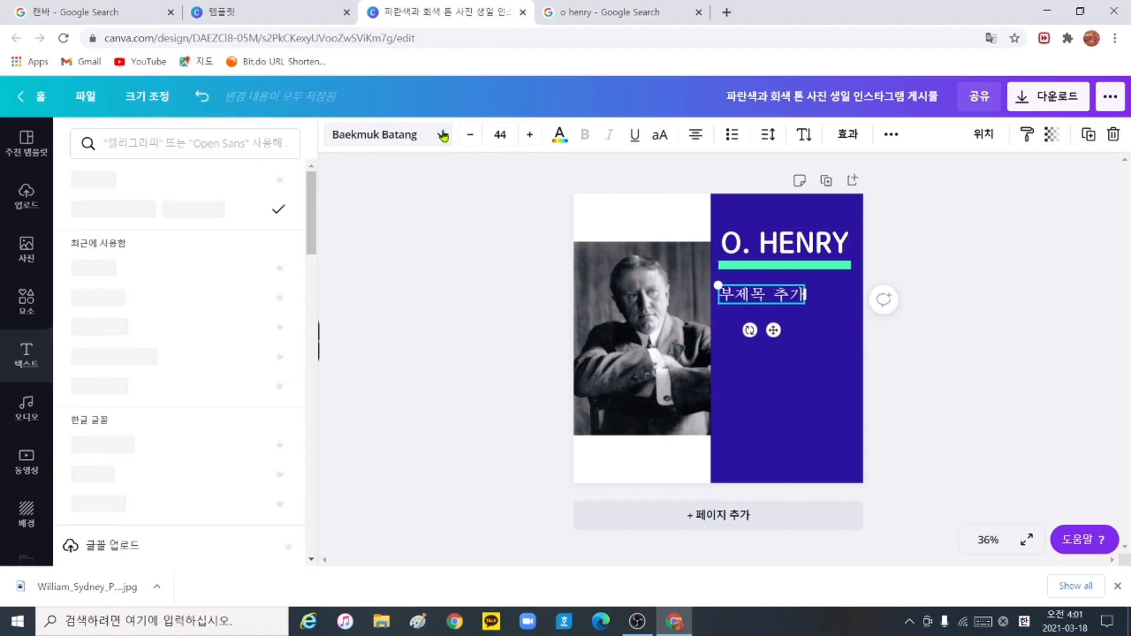
click(110, 180)
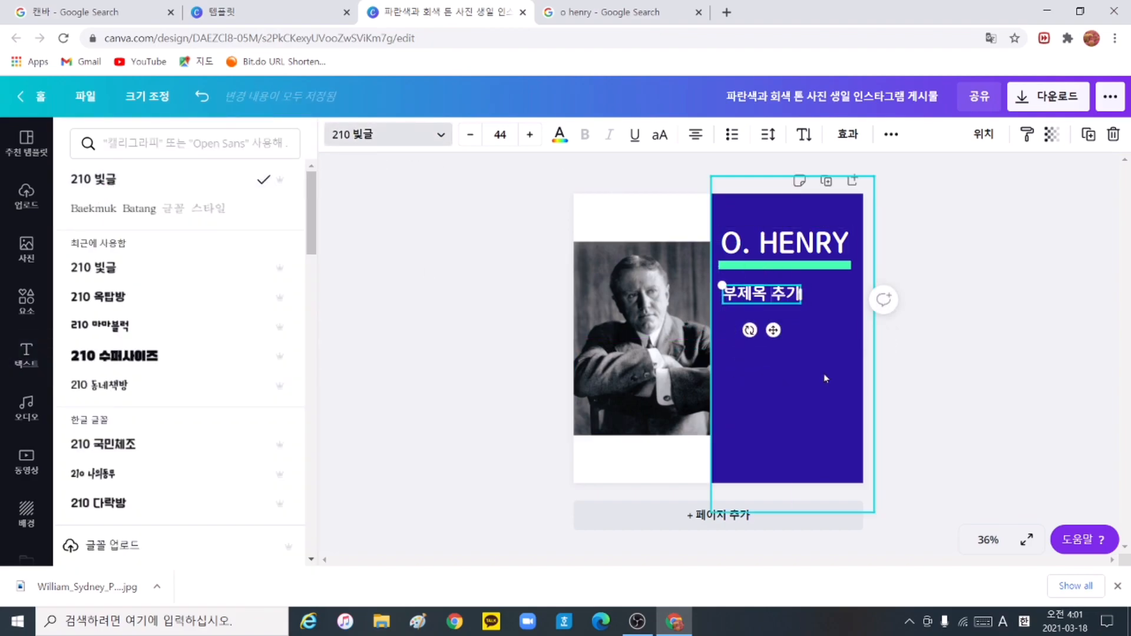
Replace the subheading's placeholder with "An American story writer", breaking the line after American
key(Caps_Lock)
text(a)
key(Caps_Lock)
key(BackSpace)
text(A)
key(Caps_Lock)
key(Caps_Lock)
key(BackSpace)
text(A)
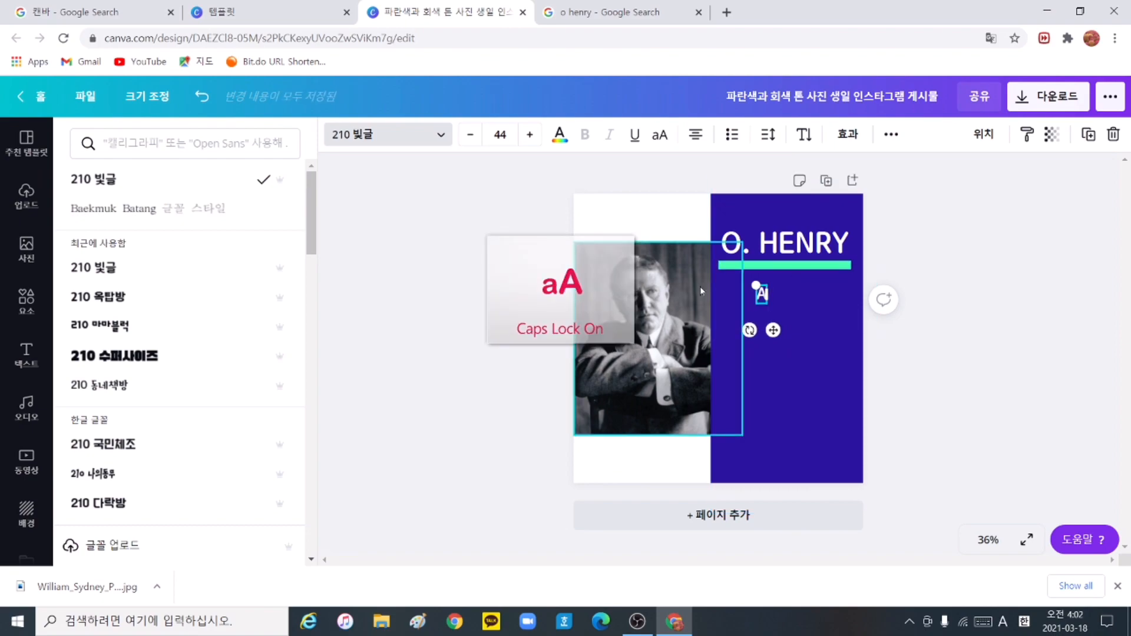
key(Caps_Lock)
text(n American)
key(Return)
text(story writer)
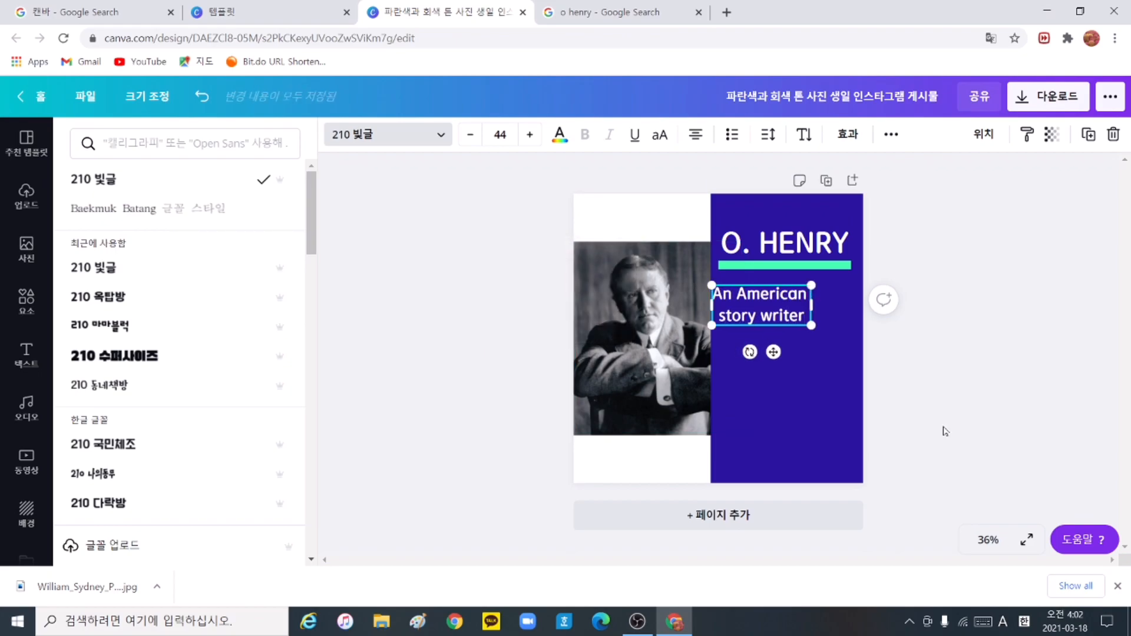
key(Escape)
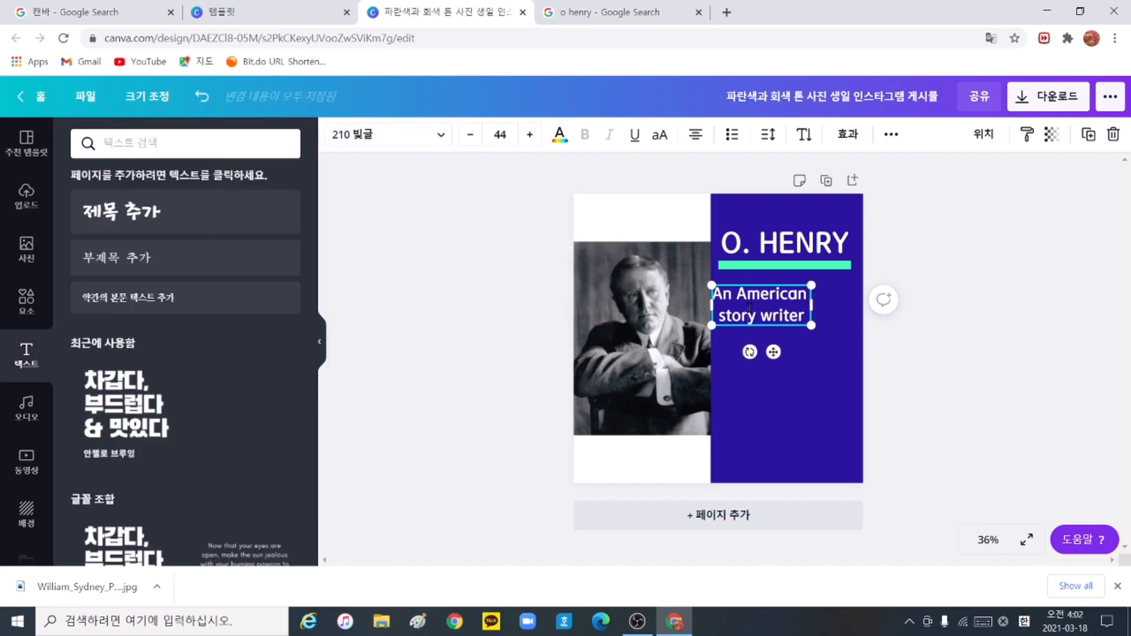
Enlarge the "An American story writer" subheading to about the width of the green bar and leave it centred beneath the bar
click(813, 332)
click(808, 321)
mouse_move(813, 328)
mouse_down()
mouse_move(851, 342)
mouse_move(822, 348)
mouse_move(822, 337)
mouse_up()
click(398, 433)
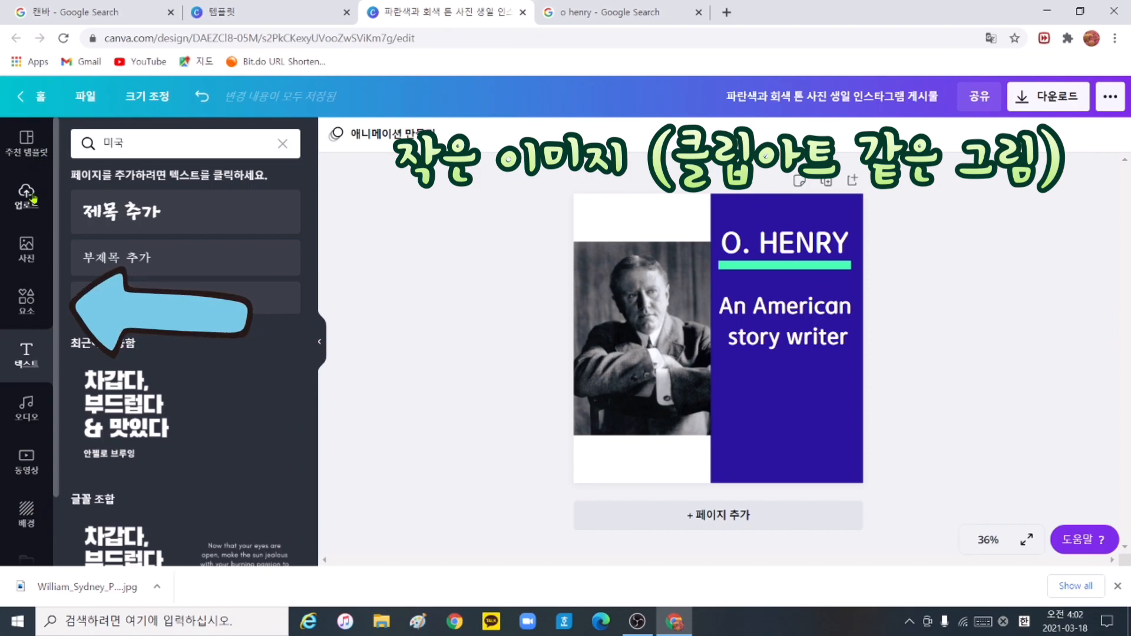
Search the elements library for 미국
click(38, 292)
click(117, 144)
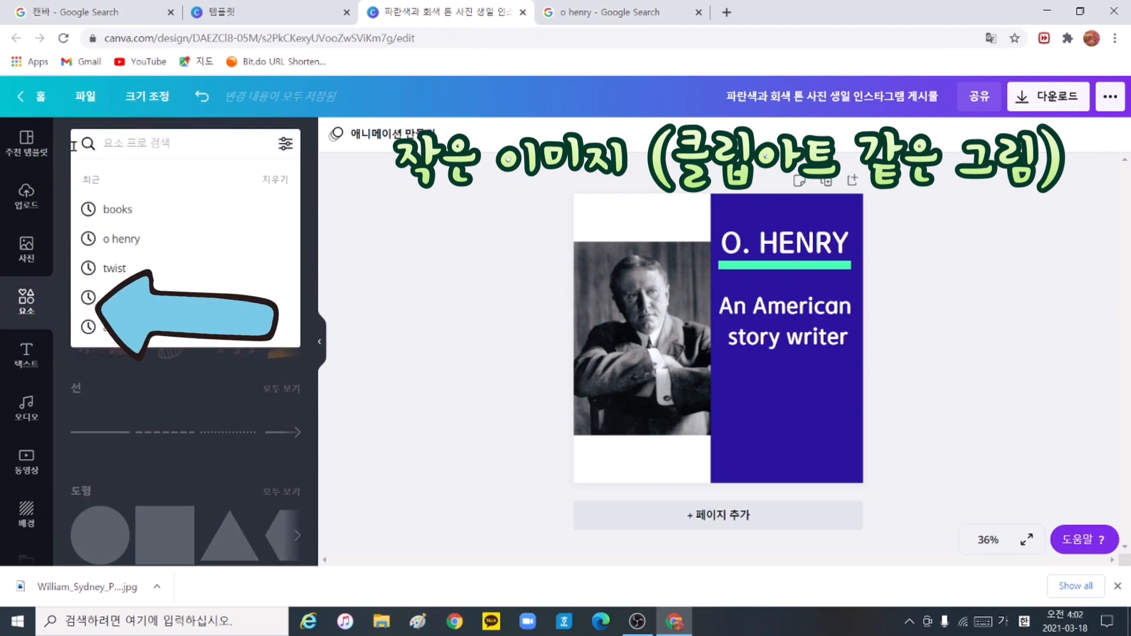
text(미국)
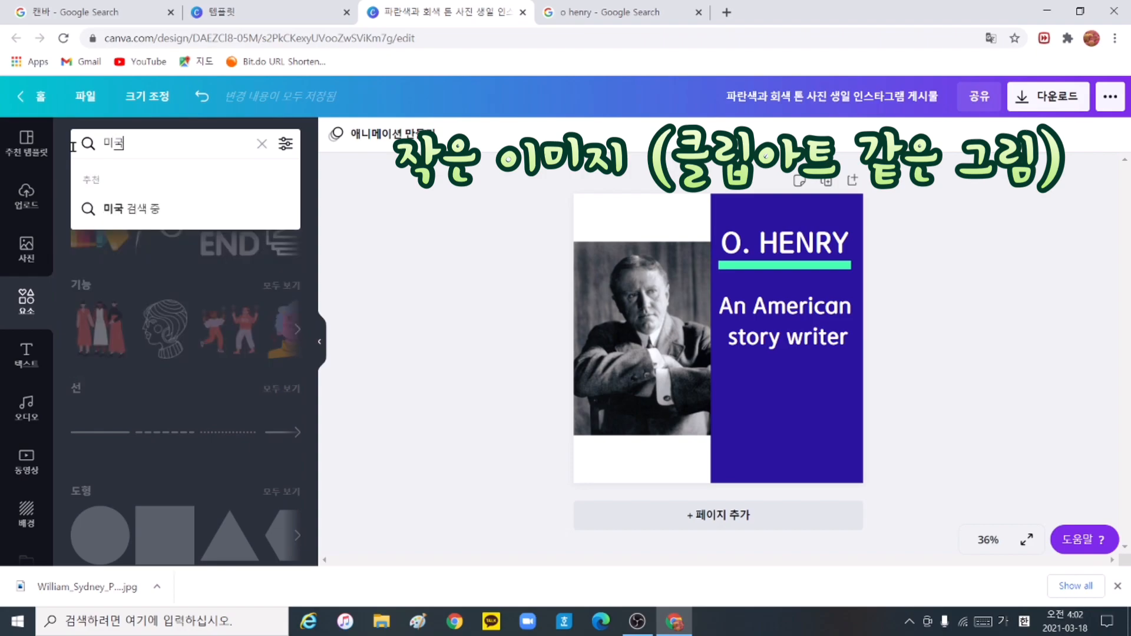
key(Return)
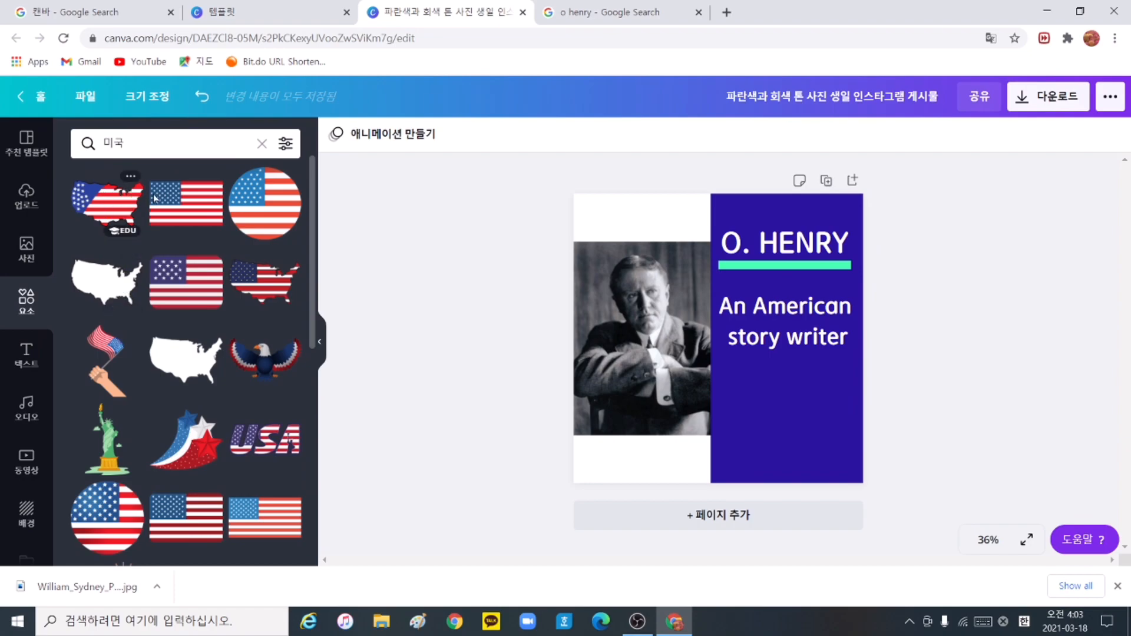
Add the US map filled with the American flag and place it below the subheading on the blue rectangle
mouse_move(285, 313)
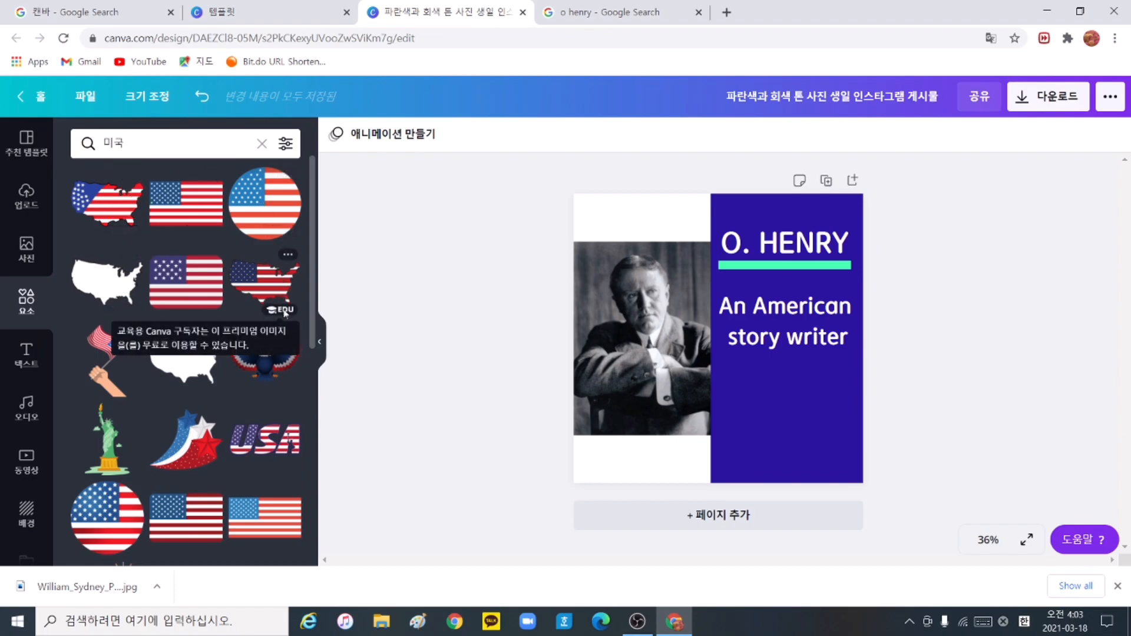
click(114, 208)
drag(733, 340, 797, 404)
click(952, 439)
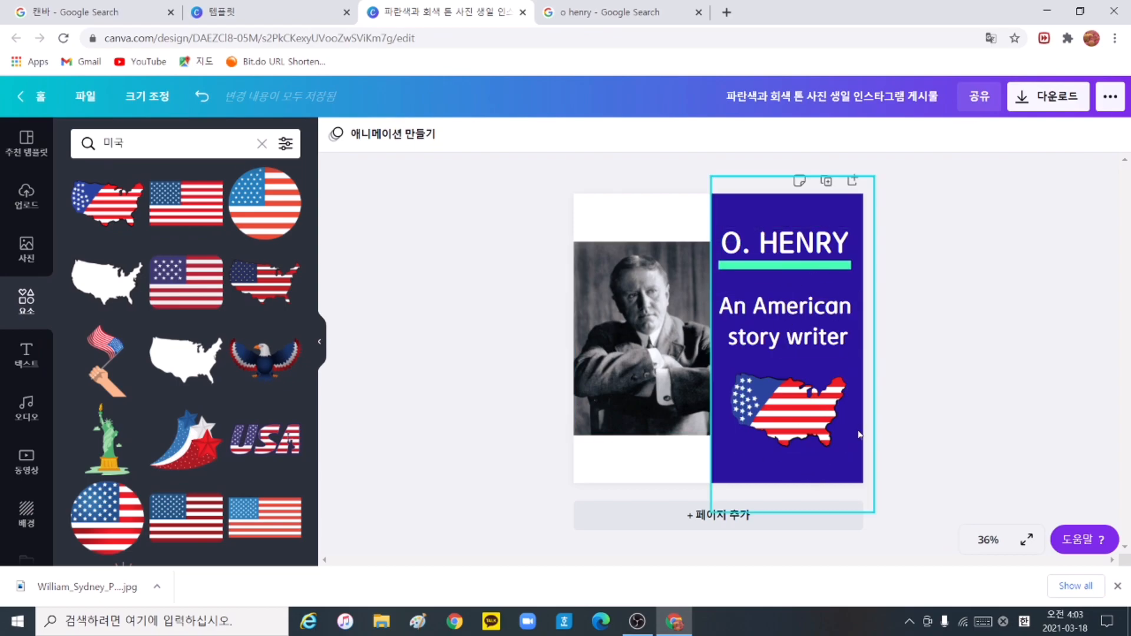
Recolour the dark blue rectangle behind the text, trying turquoise first and settling on the lighter medium blue from the default colours
click(812, 469)
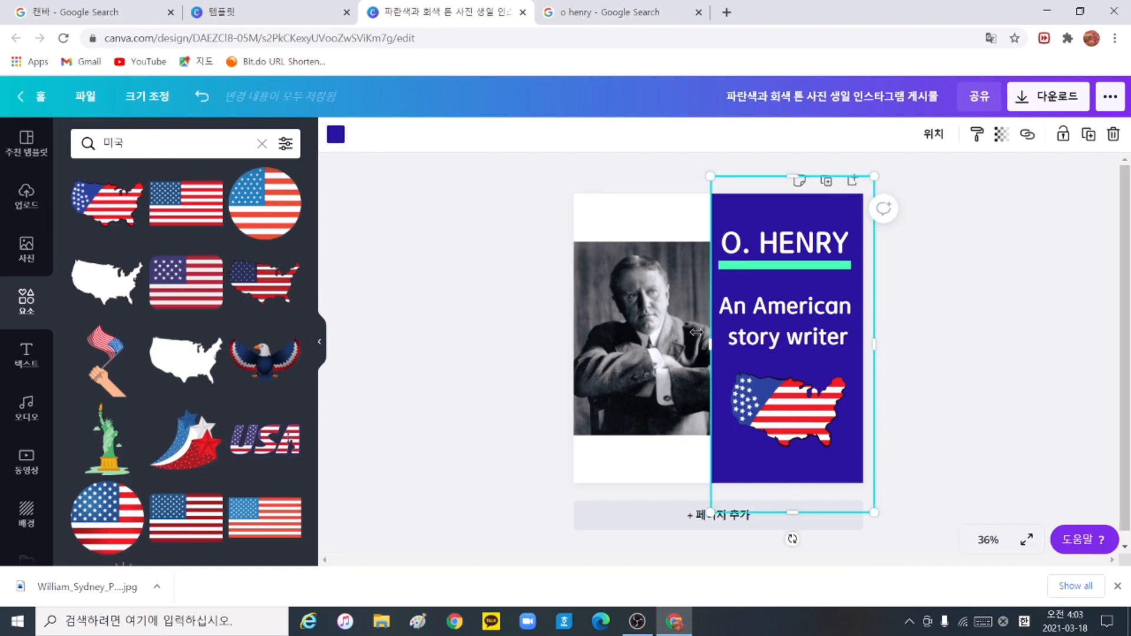
click(335, 135)
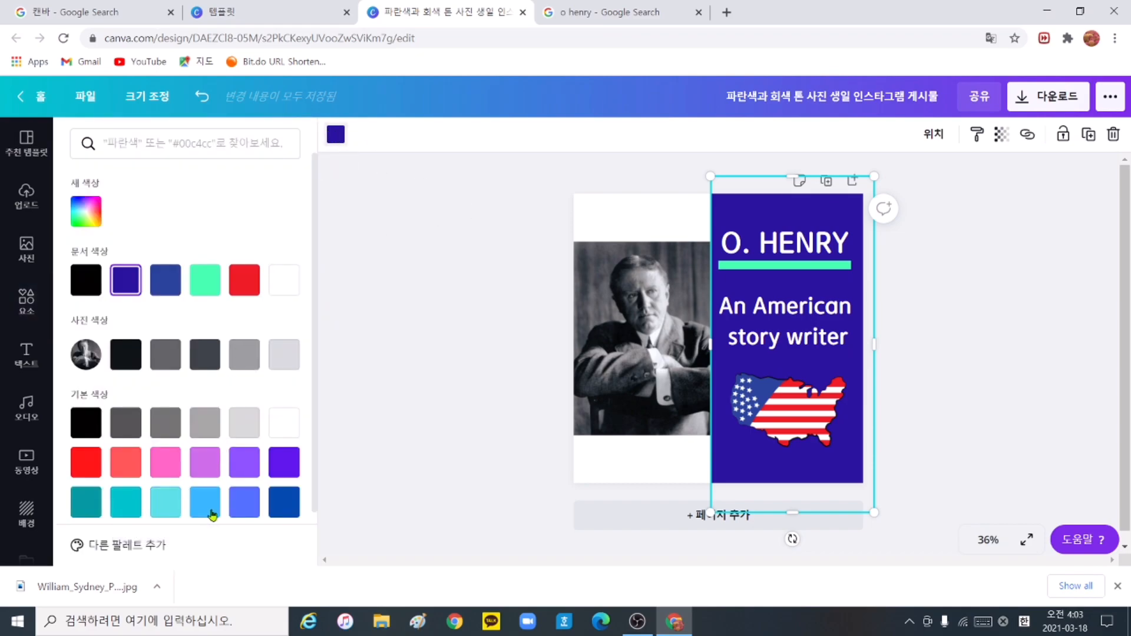
key(Escape)
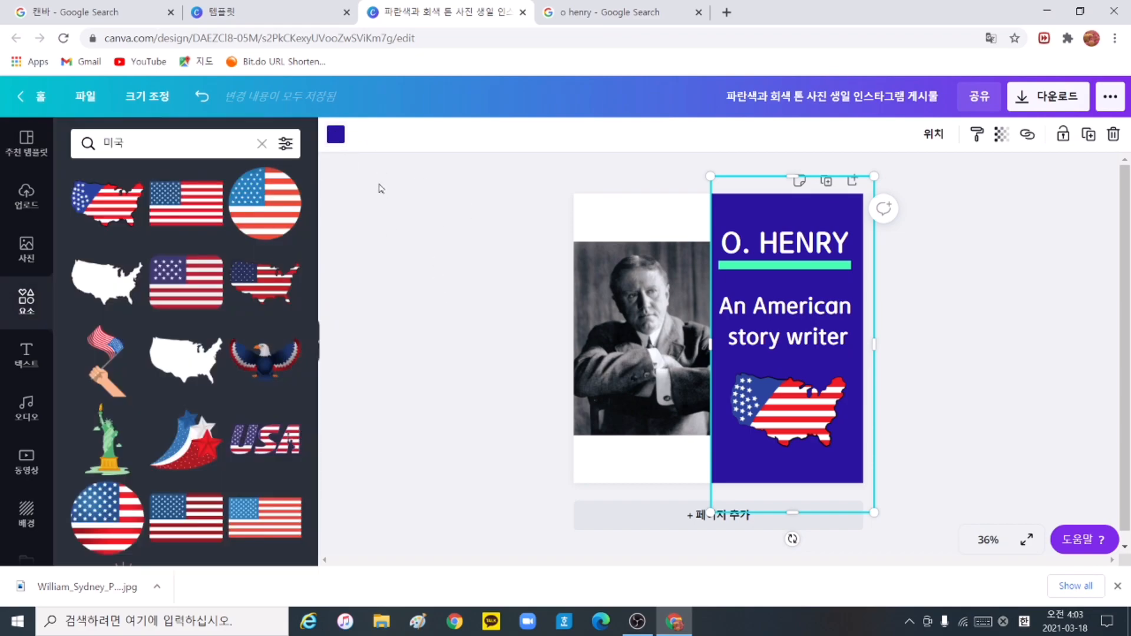
click(336, 136)
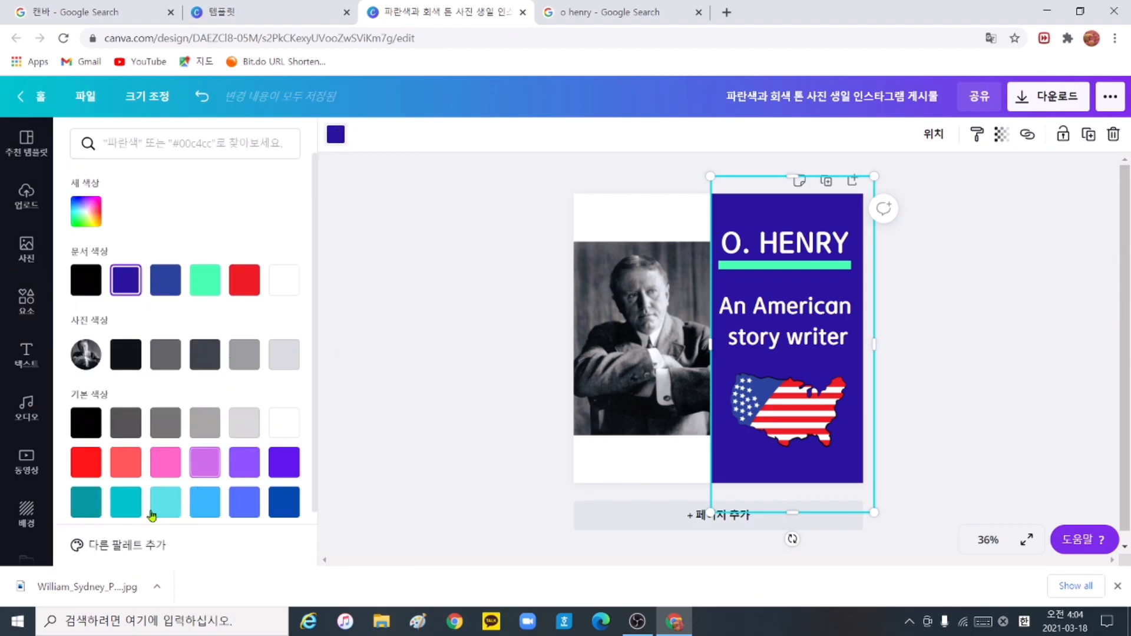
click(129, 509)
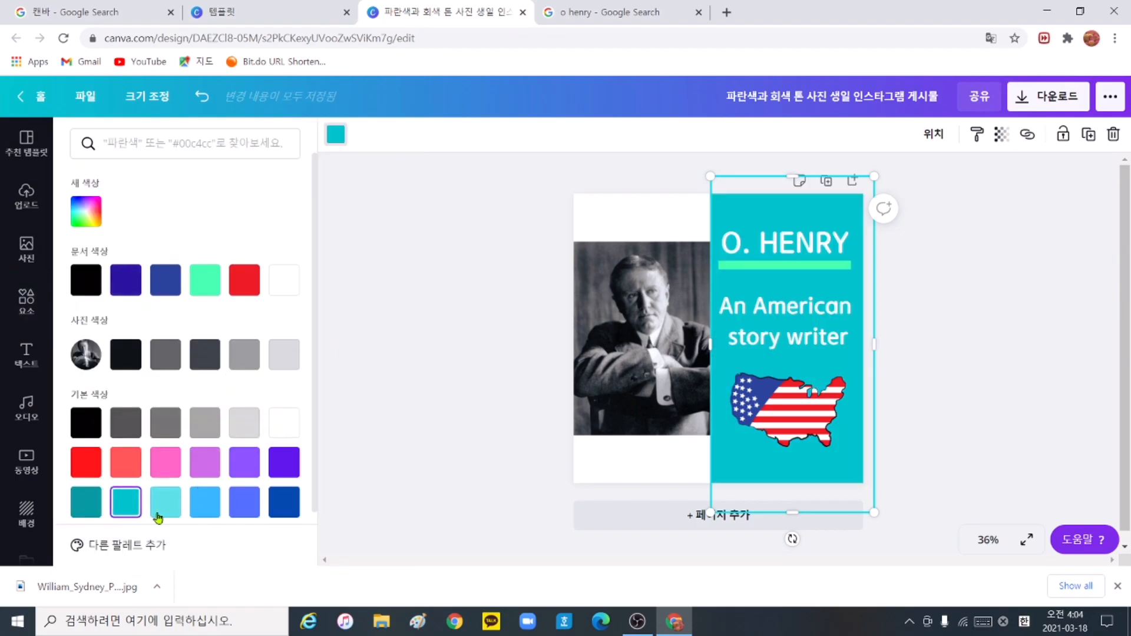
click(243, 502)
click(394, 301)
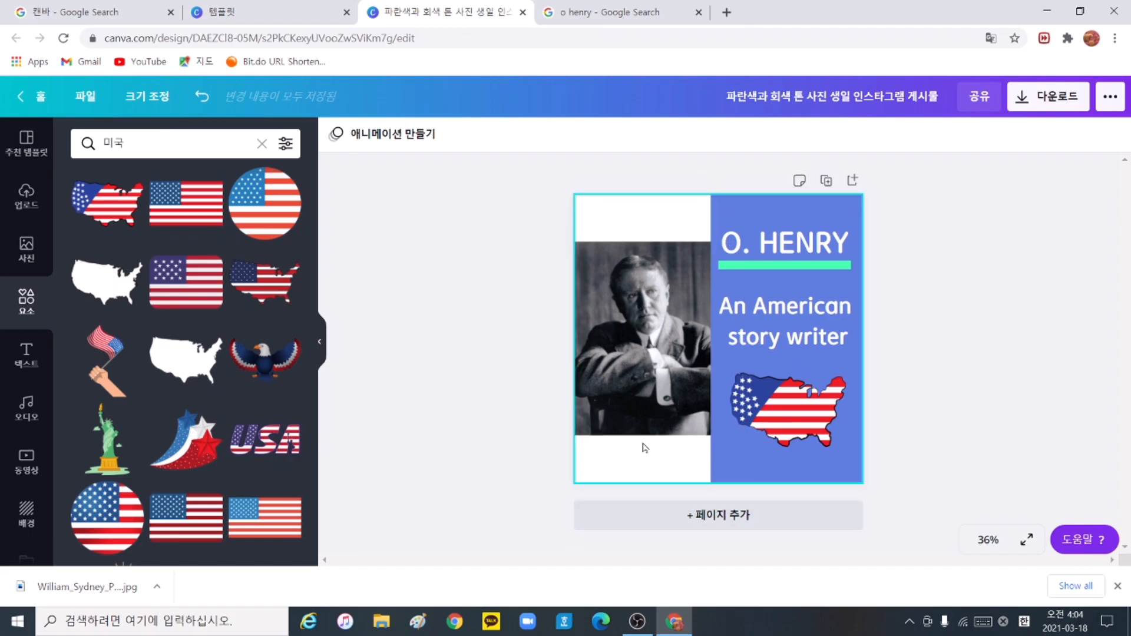
Add three blank pages after the O. Henry page
click(729, 527)
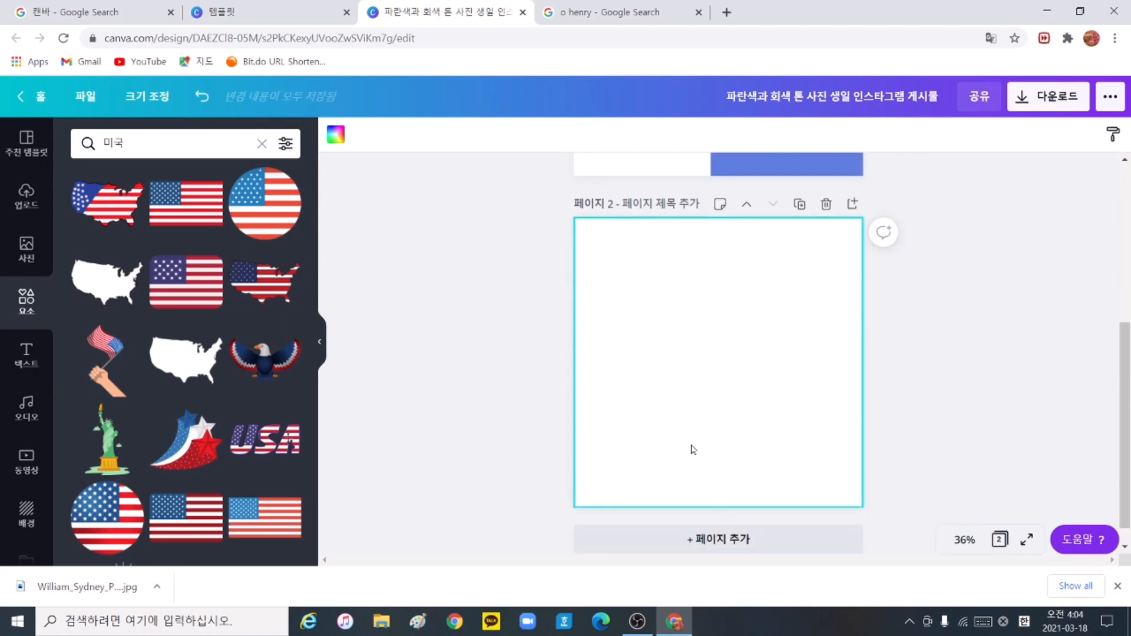
click(717, 545)
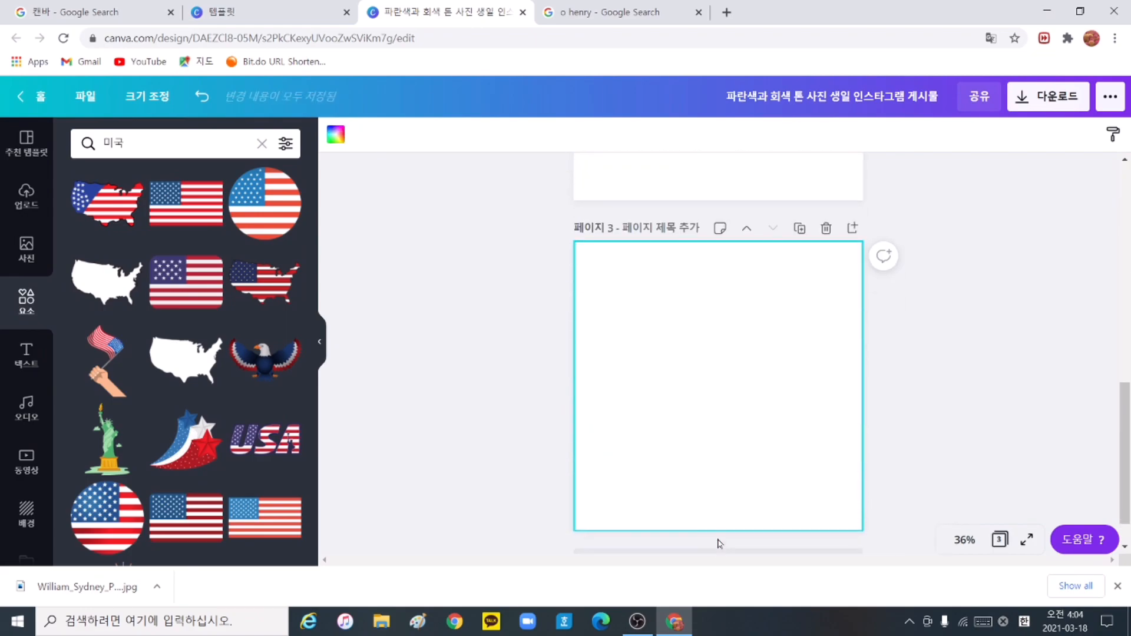
click(725, 523)
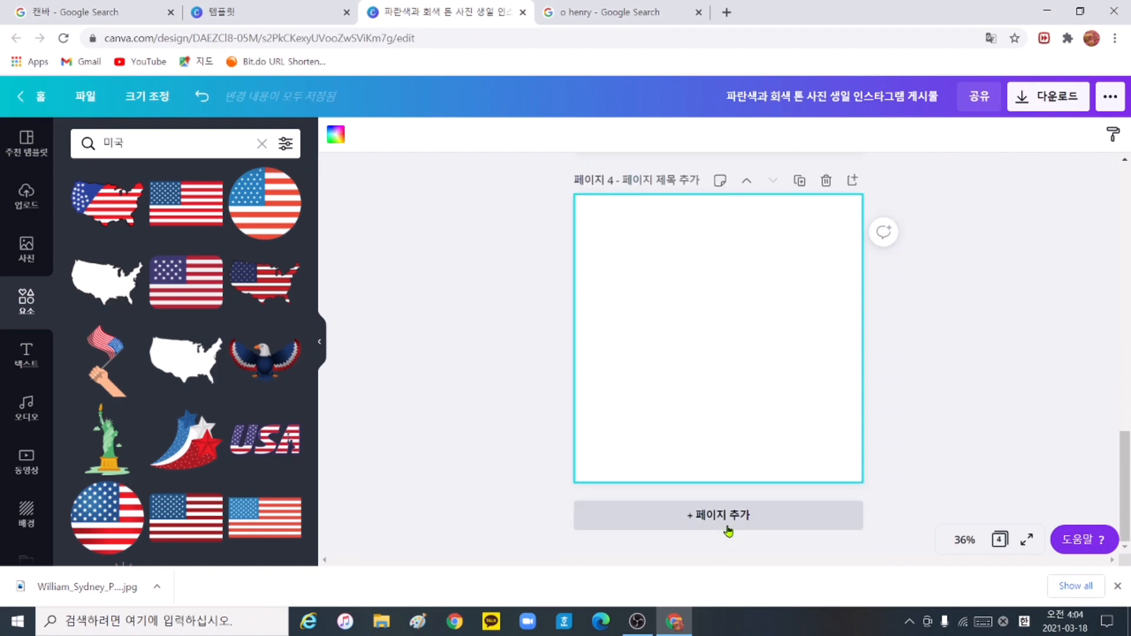
Browse the suggested Instagram post templates and apply the white "Happy Father's Day!" design with ties and moustaches to page 2
scroll(709, 424, up, 10)
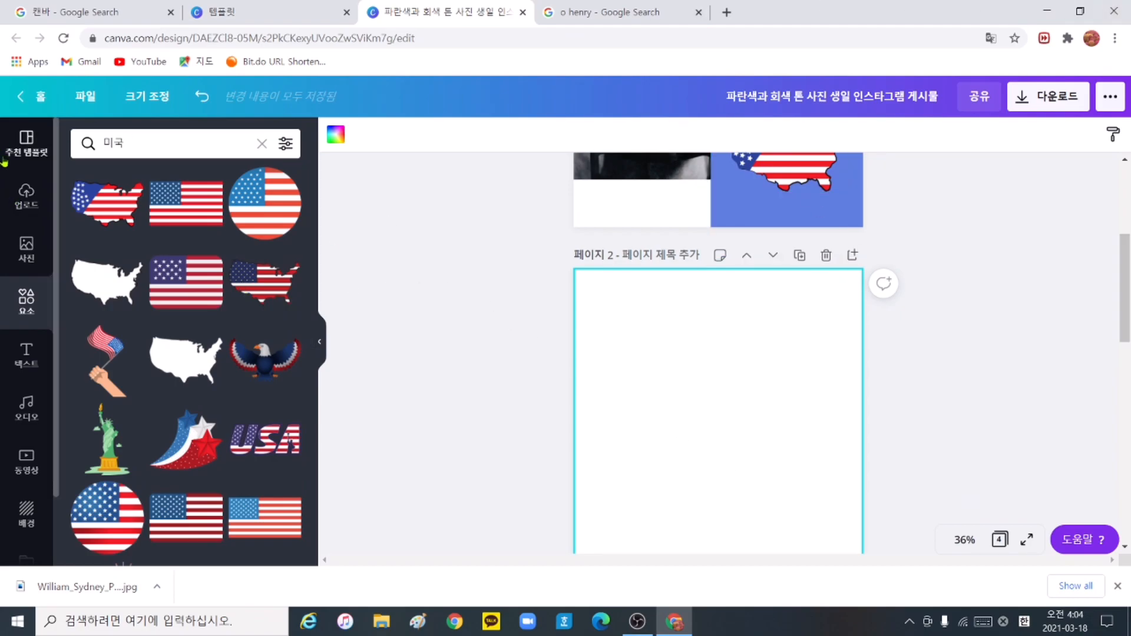
click(26, 142)
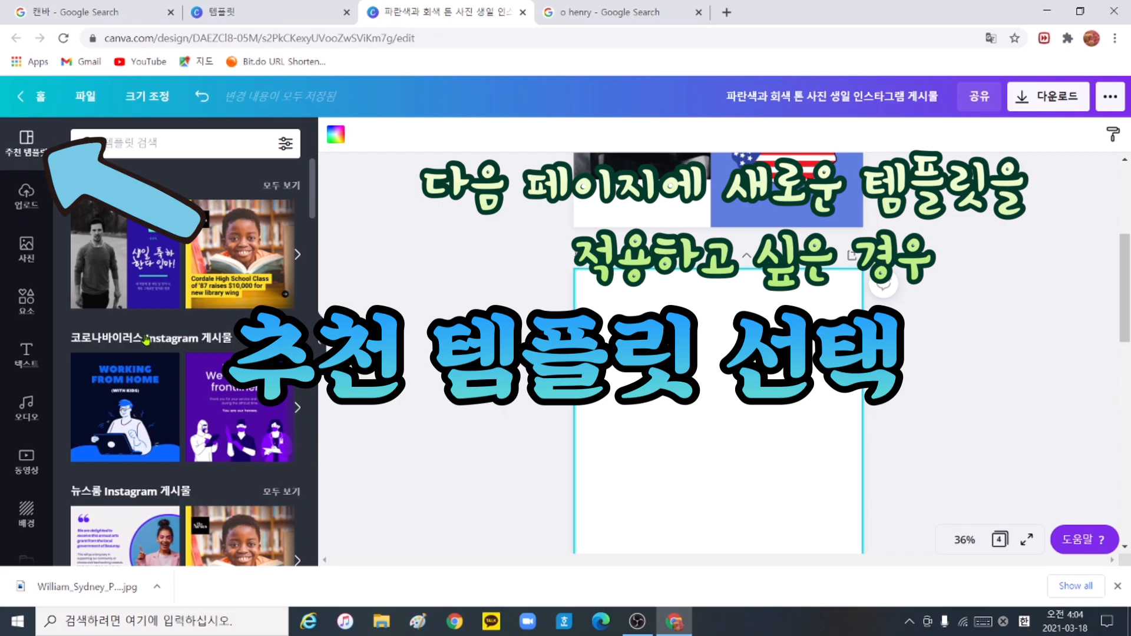
scroll(155, 357, down, 2)
scroll(155, 358, down, 8)
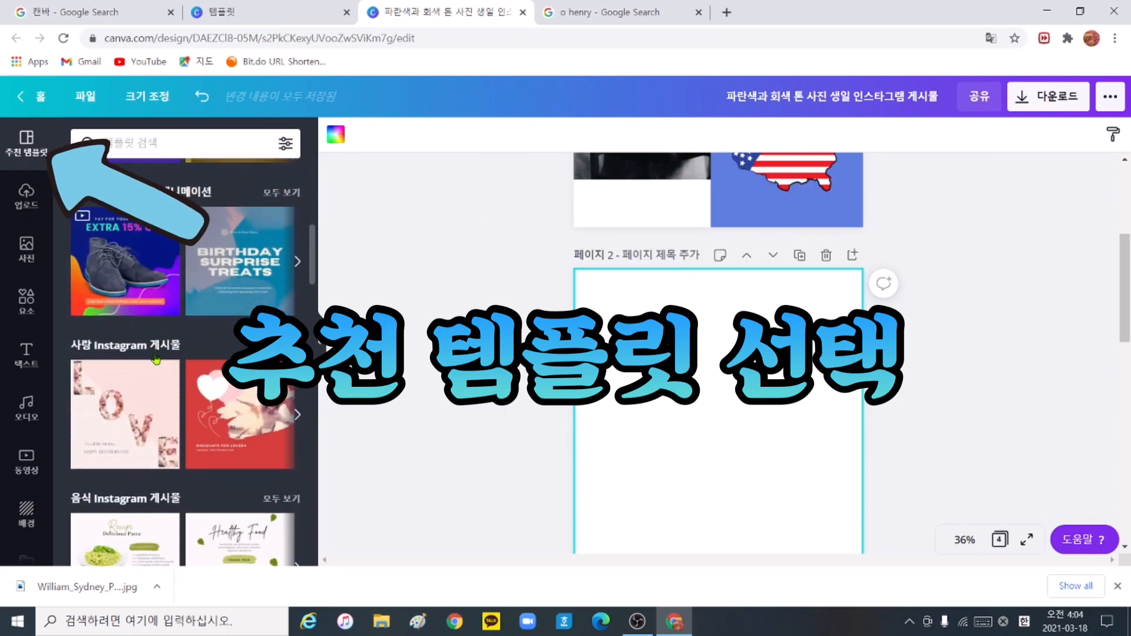
scroll(157, 364, down, 5)
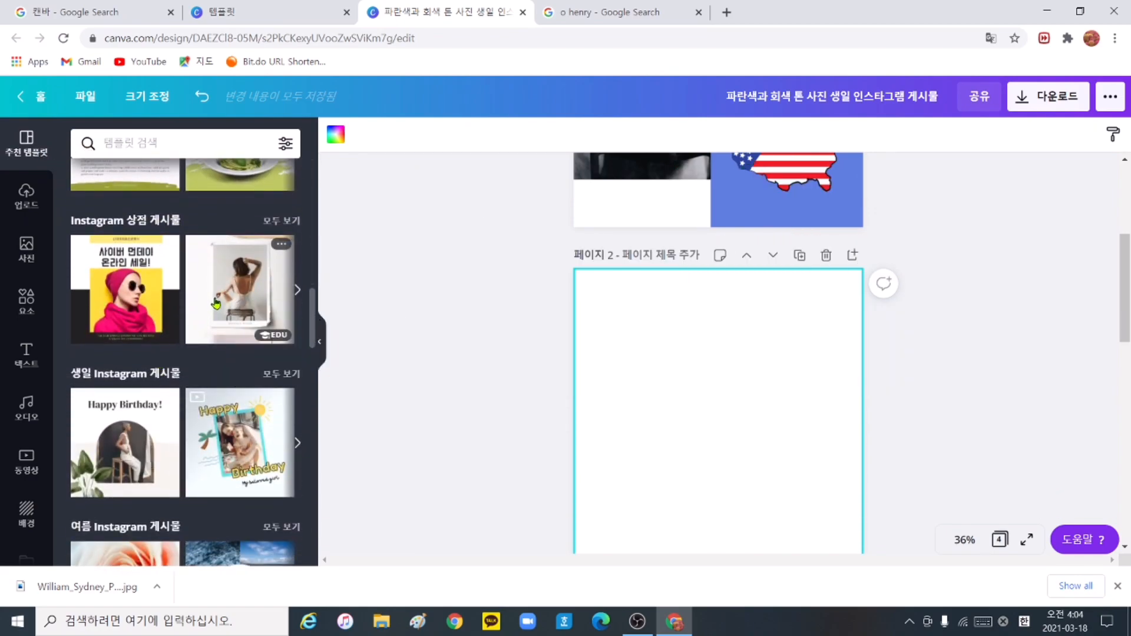
scroll(246, 358, down, 5)
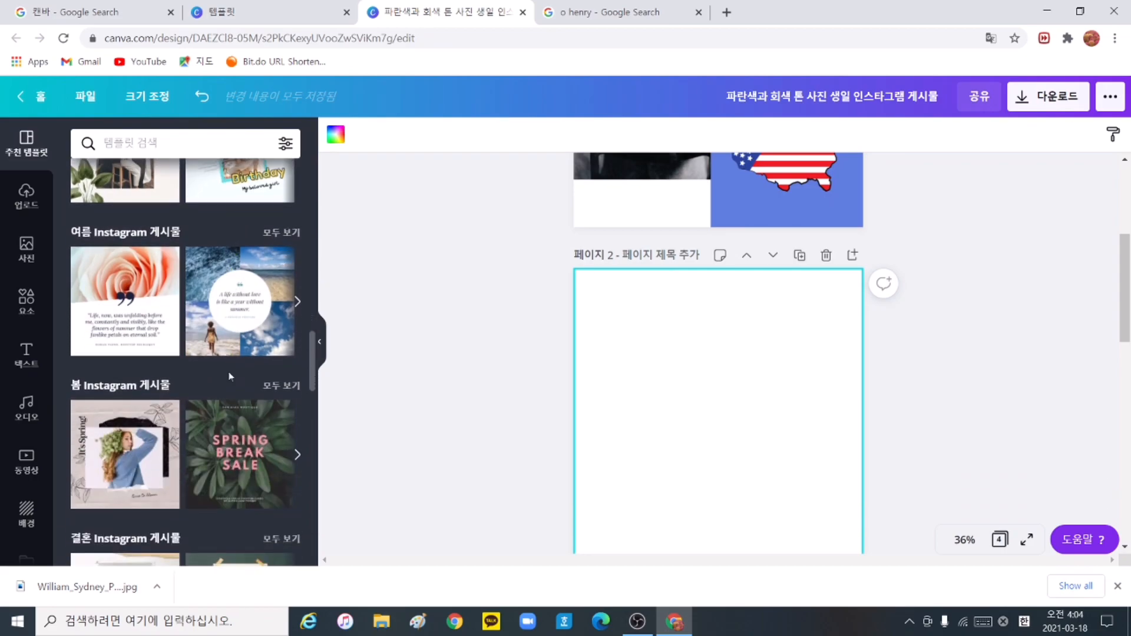
scroll(228, 372, down, 10)
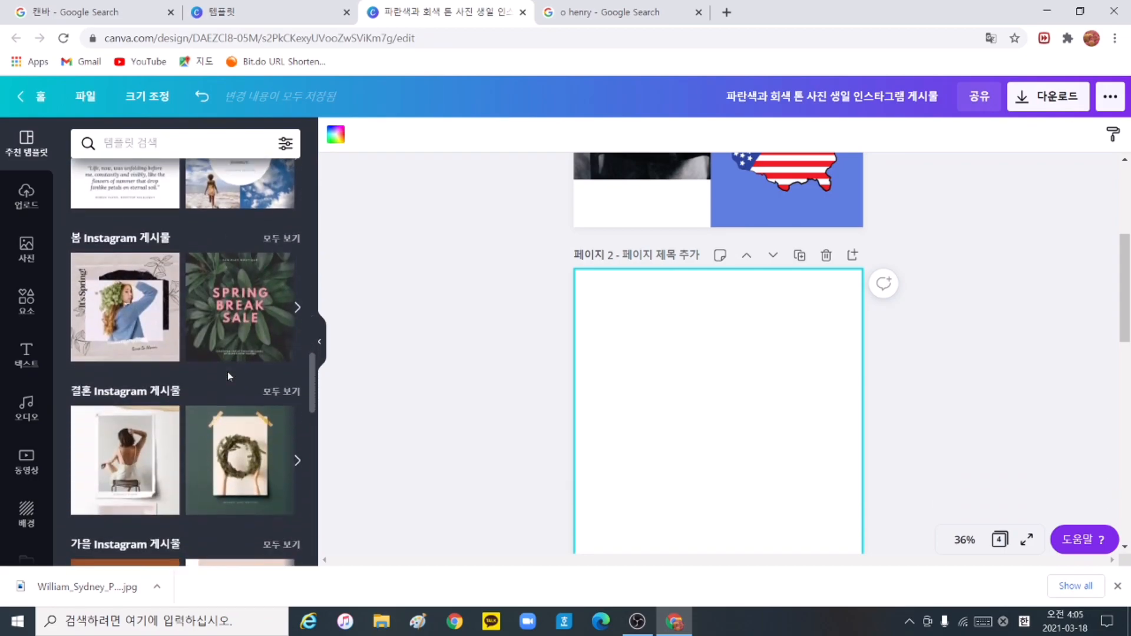
scroll(228, 372, down, 3)
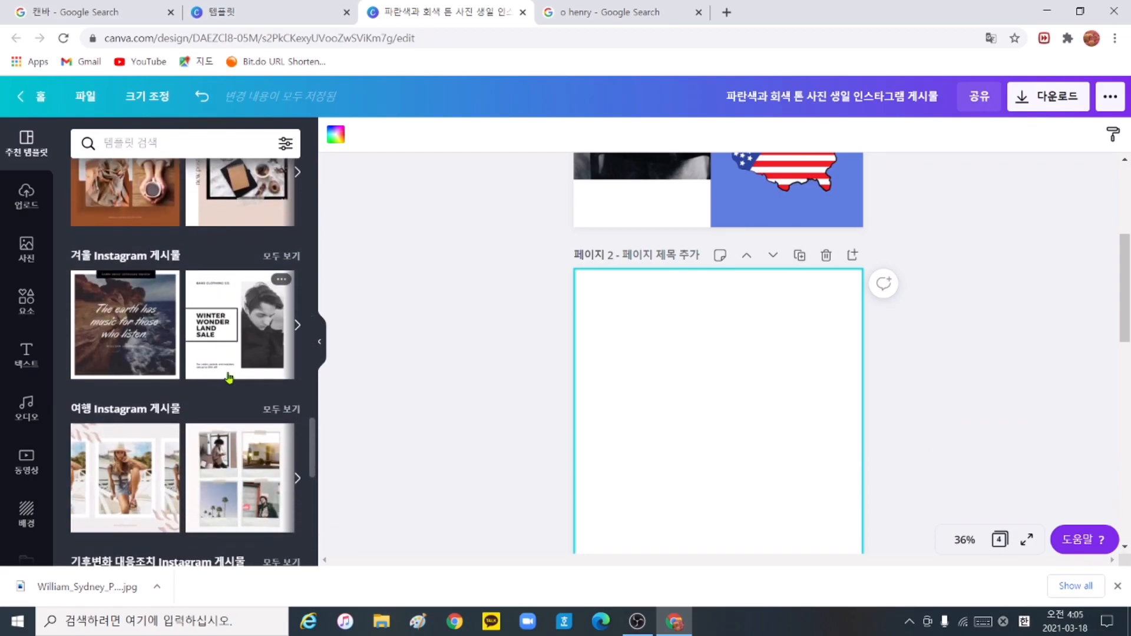
scroll(229, 377, down, 3)
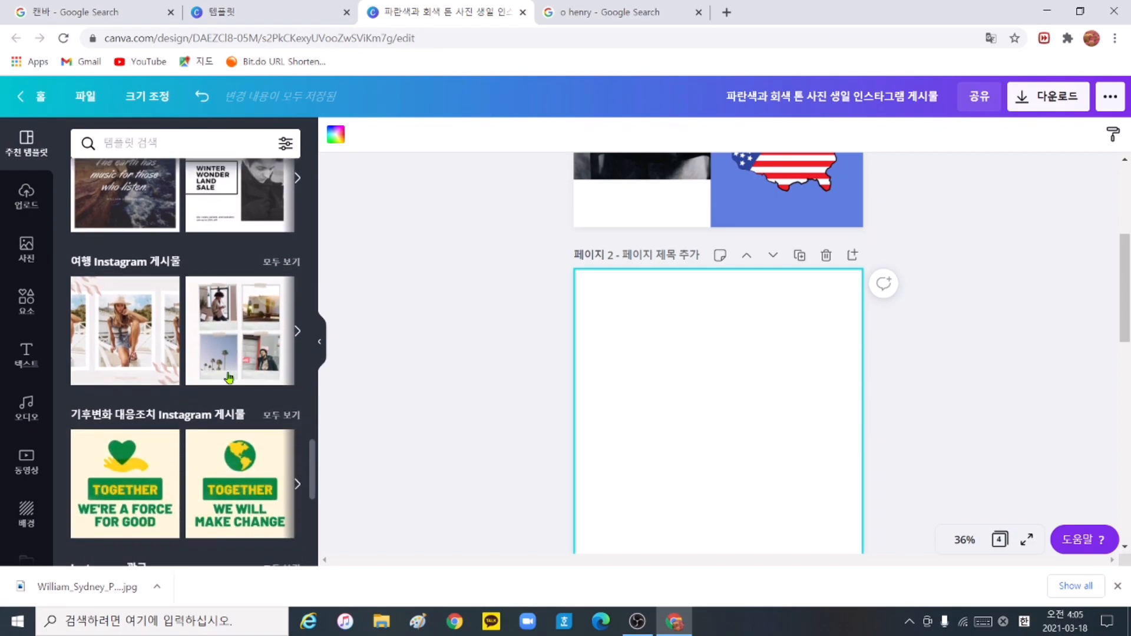
scroll(229, 378, down, 4)
scroll(229, 377, down, 7)
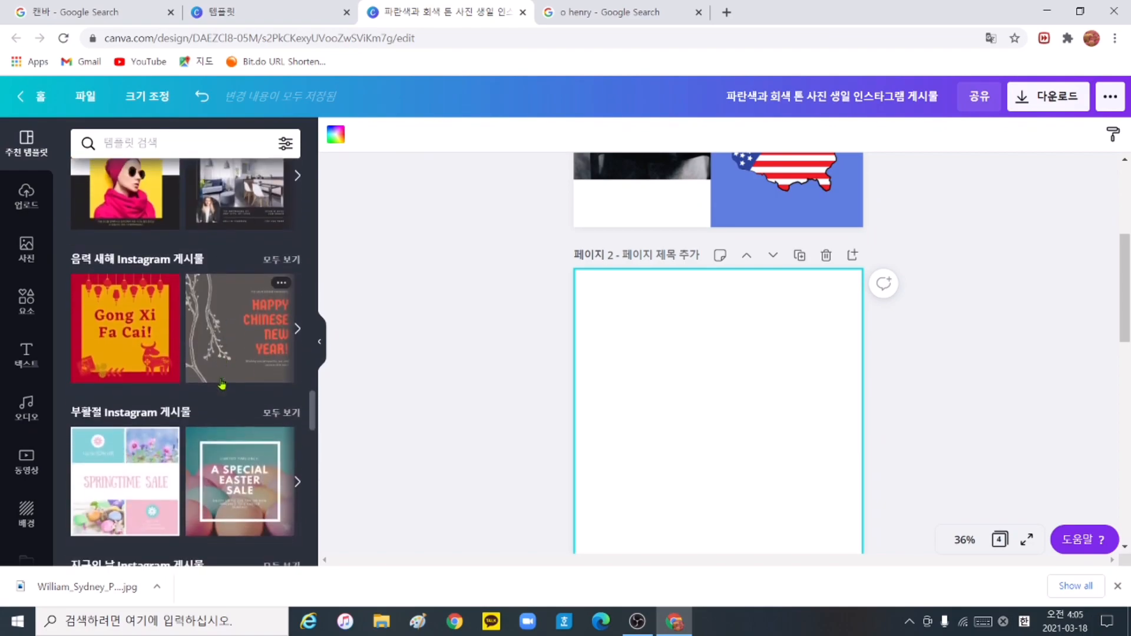
scroll(222, 384, down, 4)
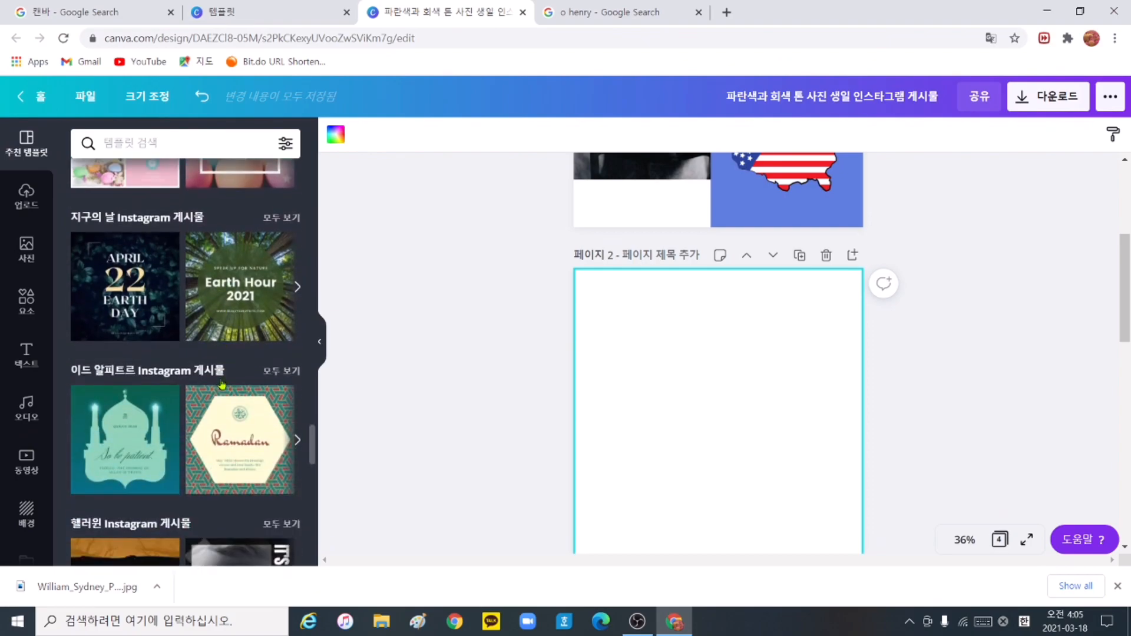
scroll(223, 384, down, 12)
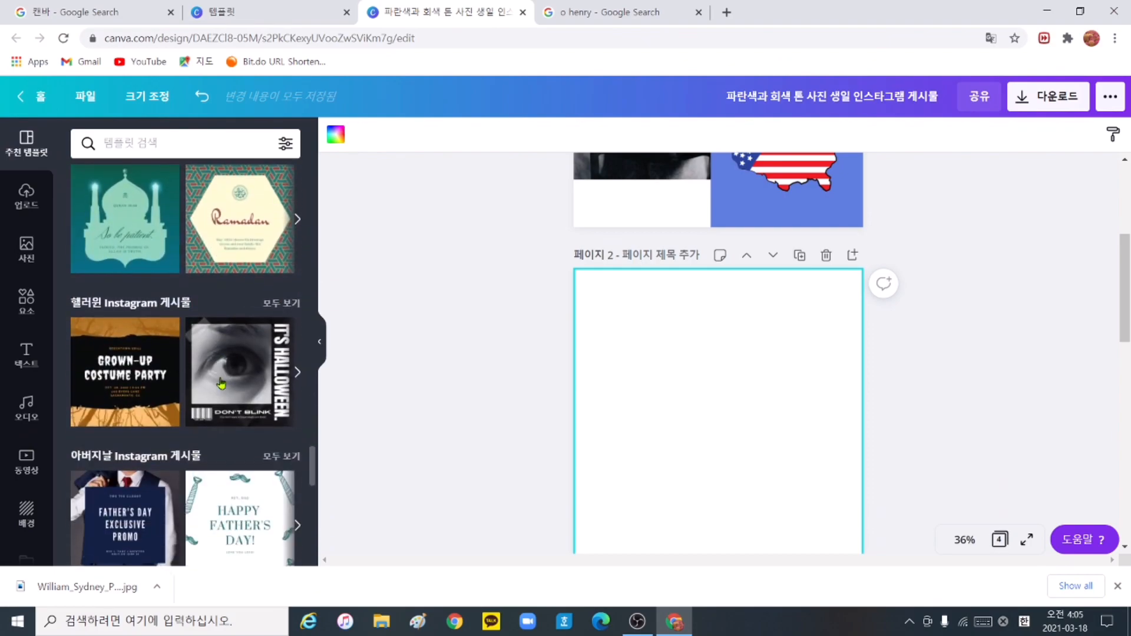
scroll(226, 365, up, 5)
click(250, 377)
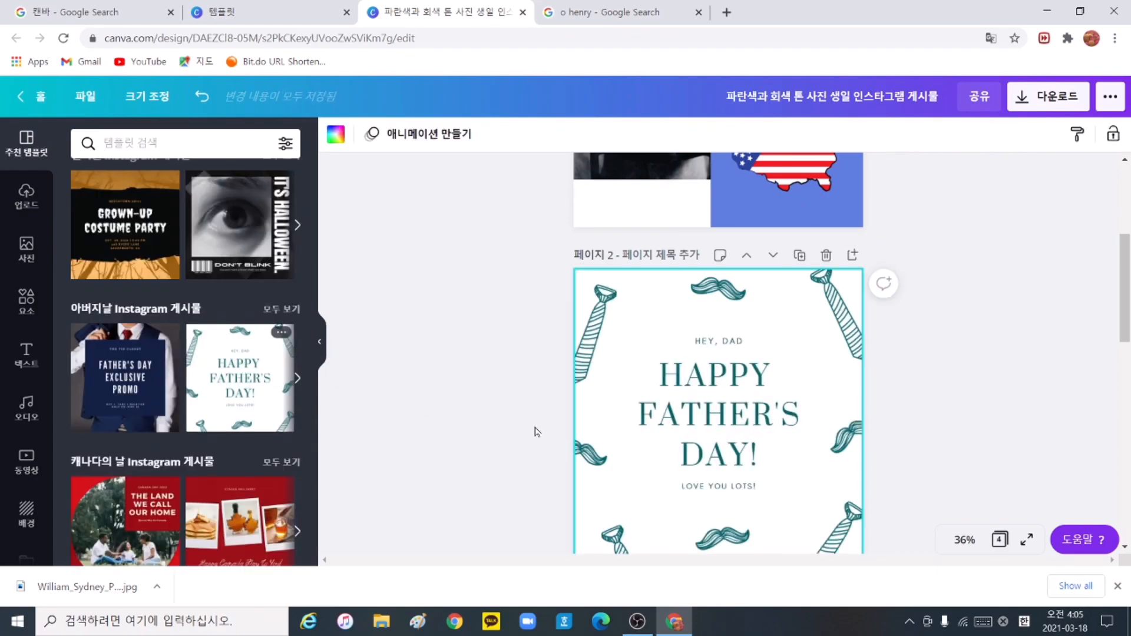
Replace the "Happy Father's Day!" heading on page 2 with "FAMILY"
click(755, 436)
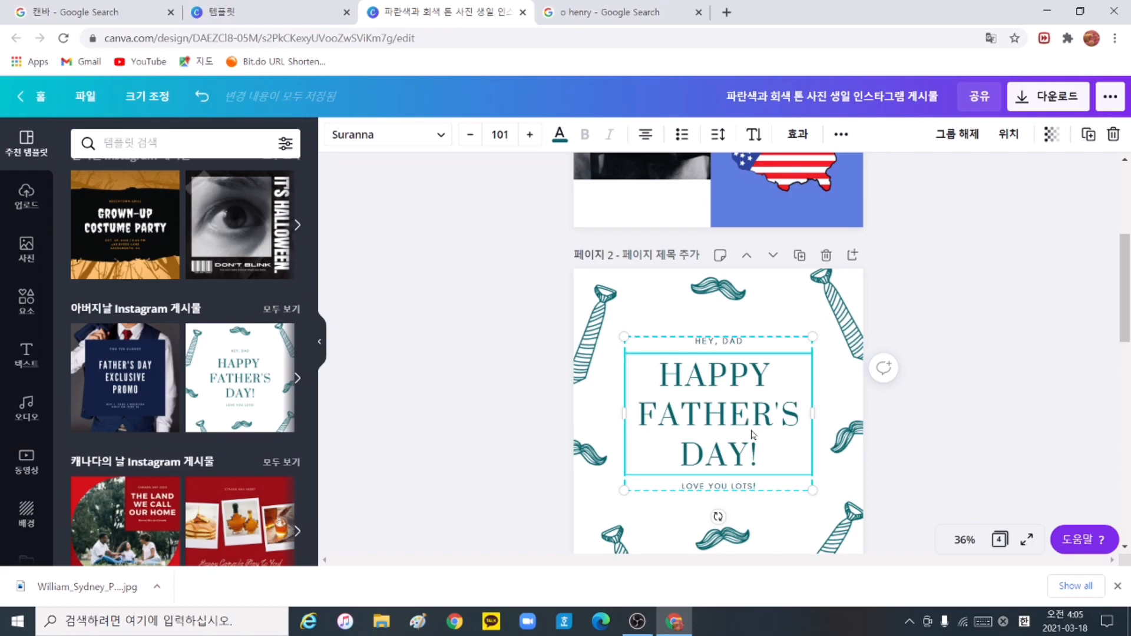
double_click(737, 428)
text(FAMILY)
Delete the small "Hey, Dad" and "Love you lots!" lines and set the FAMILY heading's font to 210 빛글
click(717, 381)
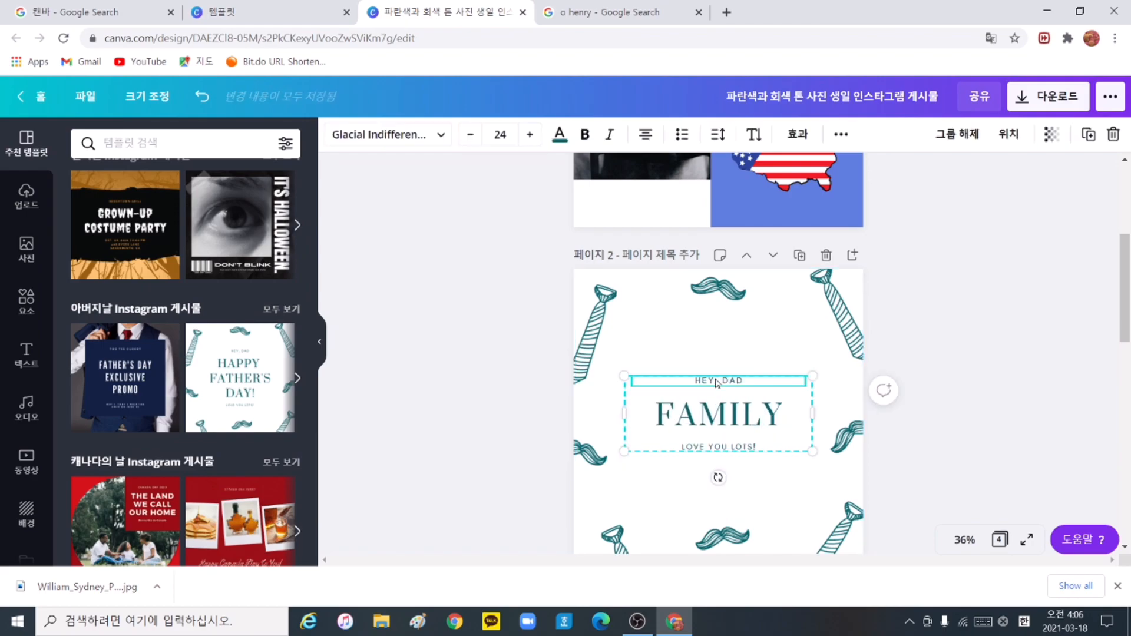
key(Delete)
click(735, 449)
key(Delete)
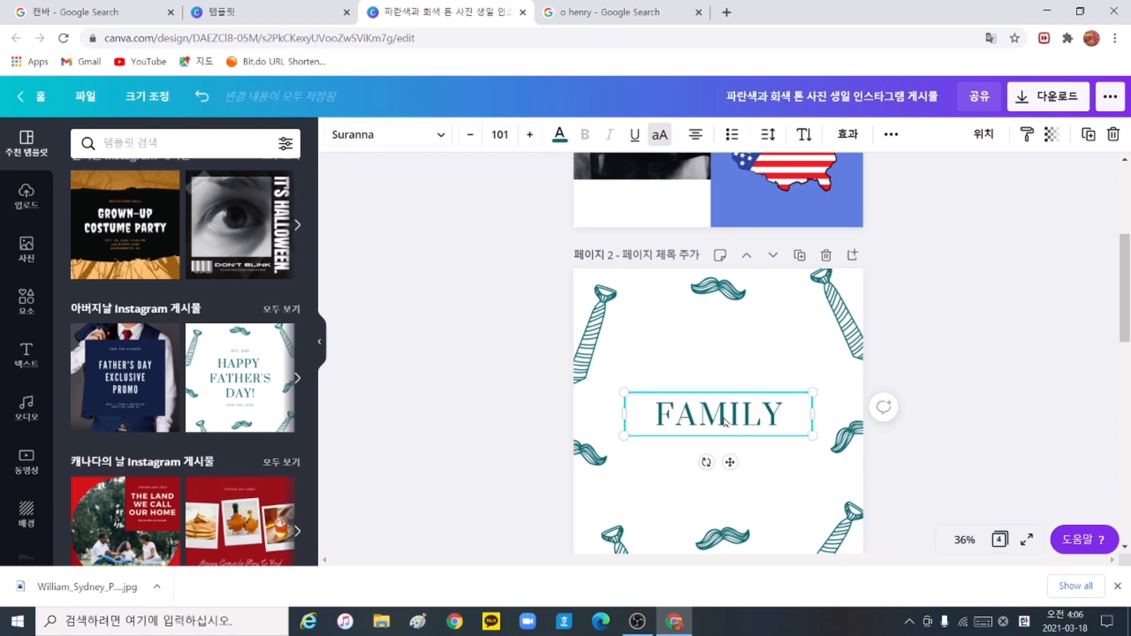
click(440, 135)
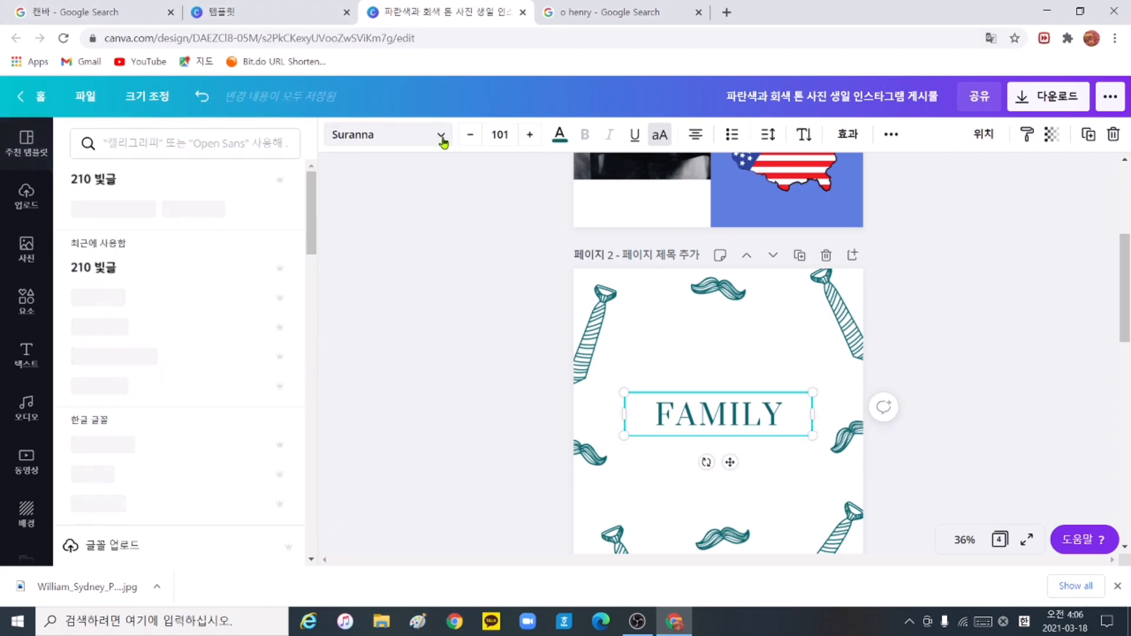
click(183, 189)
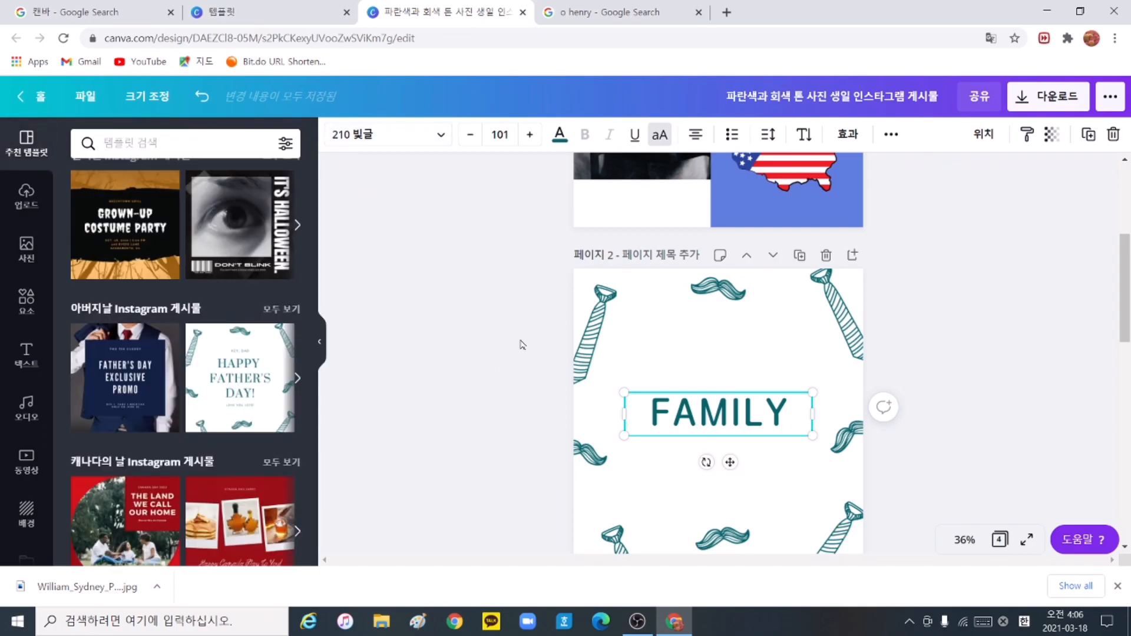
Delete all the tie and moustache graphics on page 2, leaving only the FAMILY heading
key(Delete)
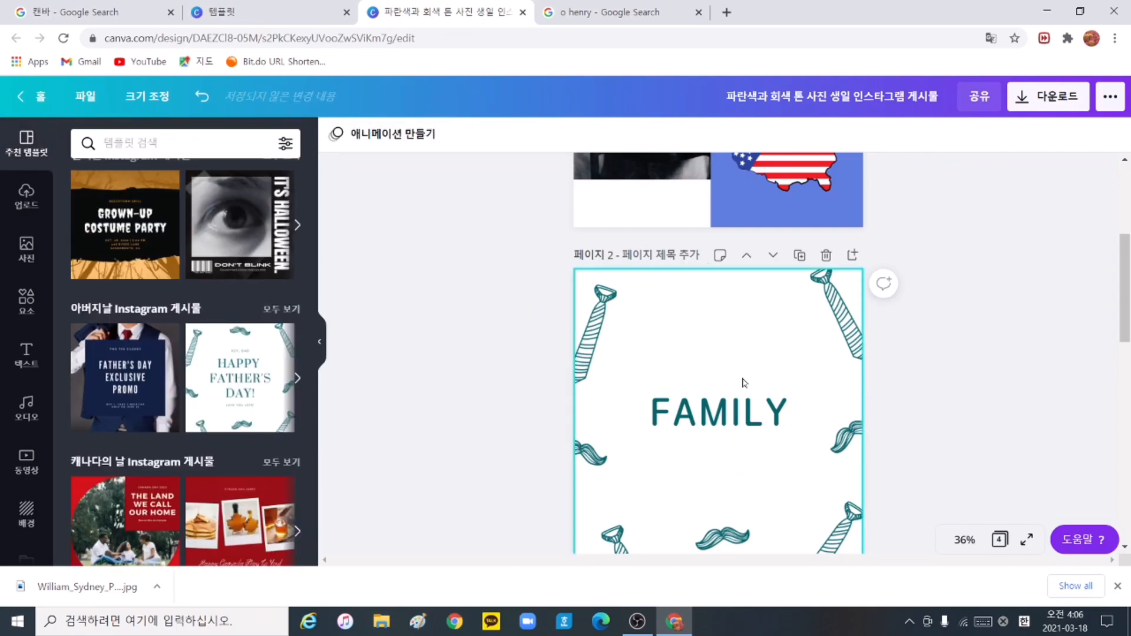
click(721, 537)
key(Delete)
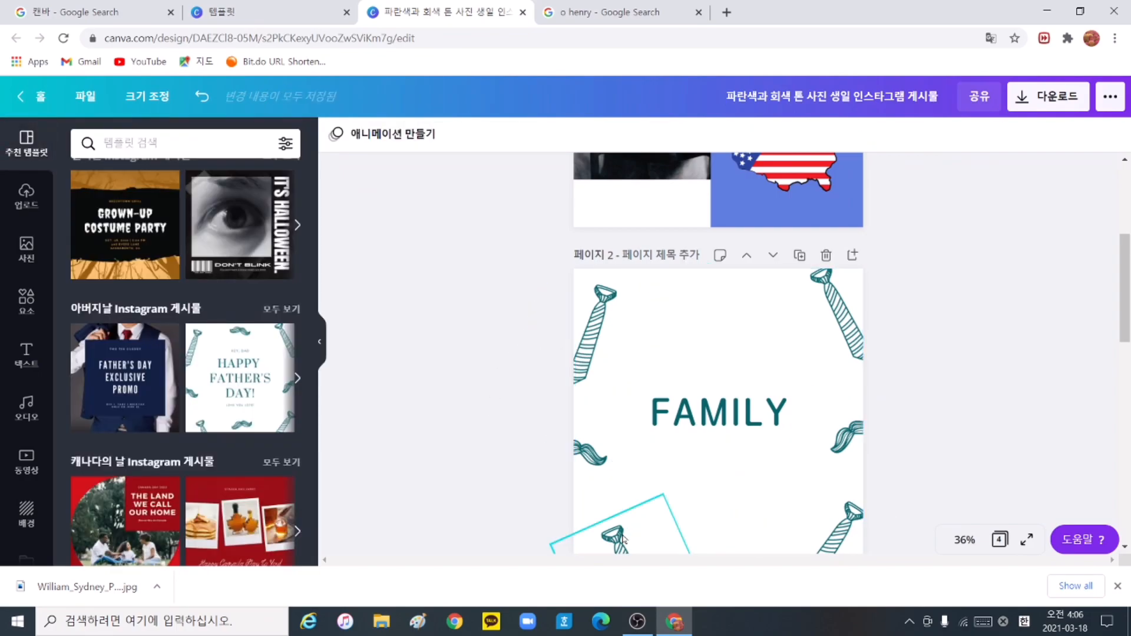
click(851, 326)
key(Delete)
click(595, 333)
key(Delete)
click(595, 465)
key(Delete)
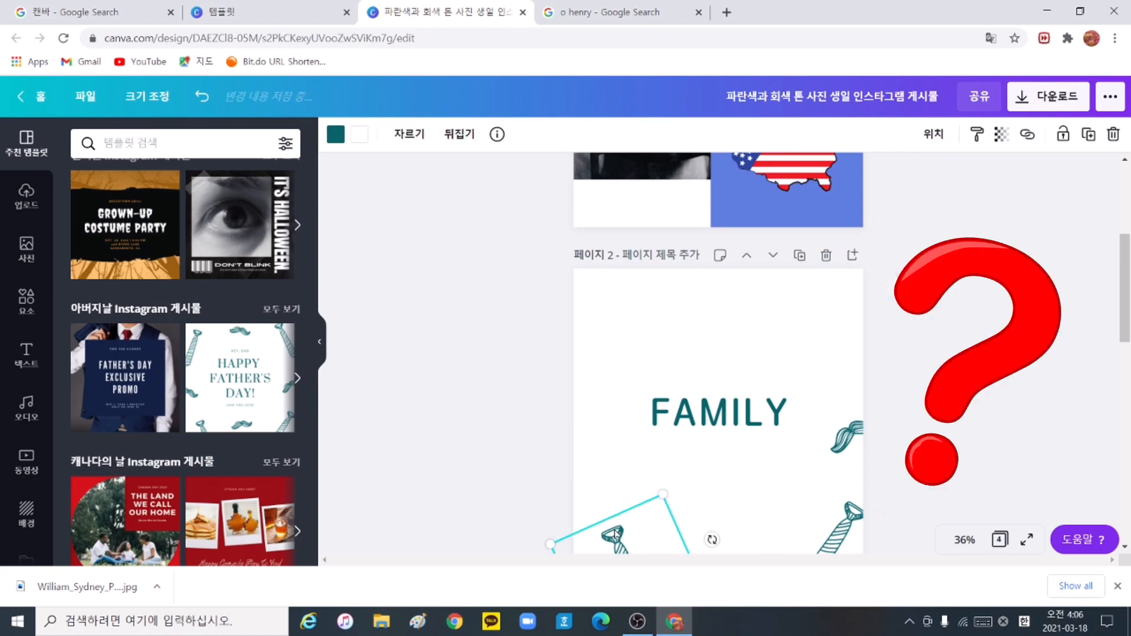
click(842, 443)
key(Delete)
click(840, 533)
key(Delete)
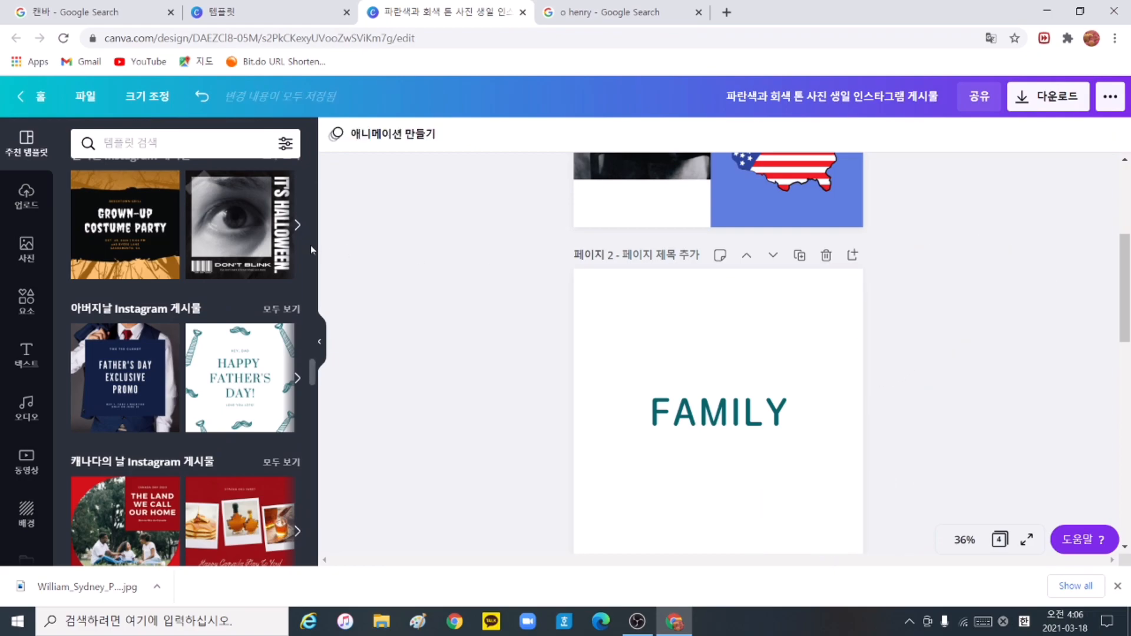
Search the elements for "말풍선" and place the plain yellow oval speech bubble above the FAMILY heading on page 2
click(34, 303)
click(197, 145)
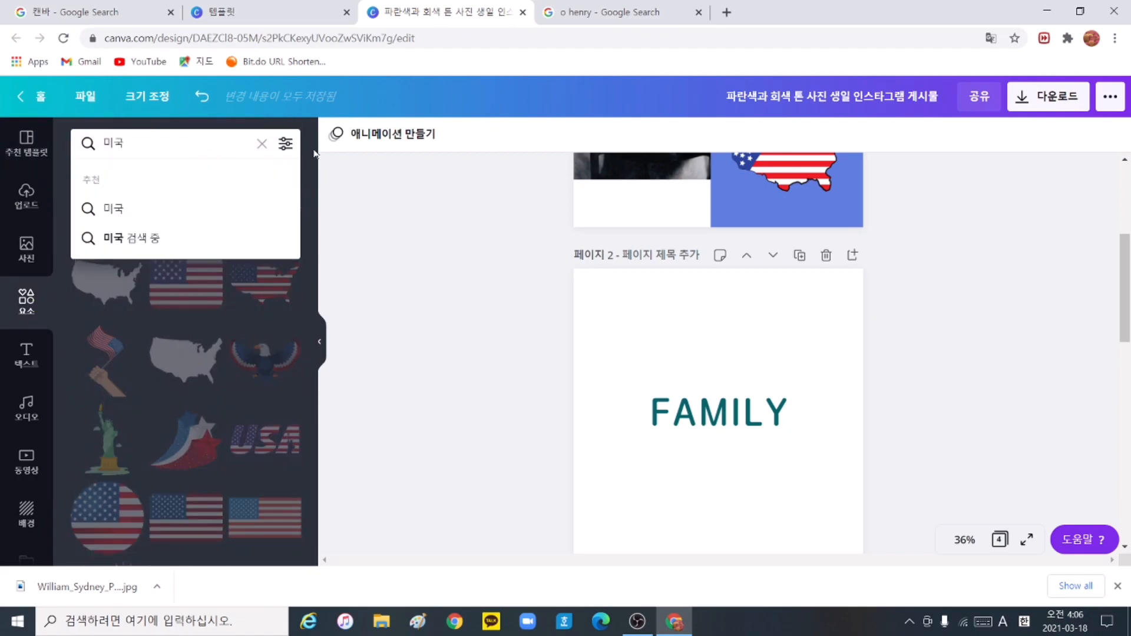
click(262, 144)
text(멜)
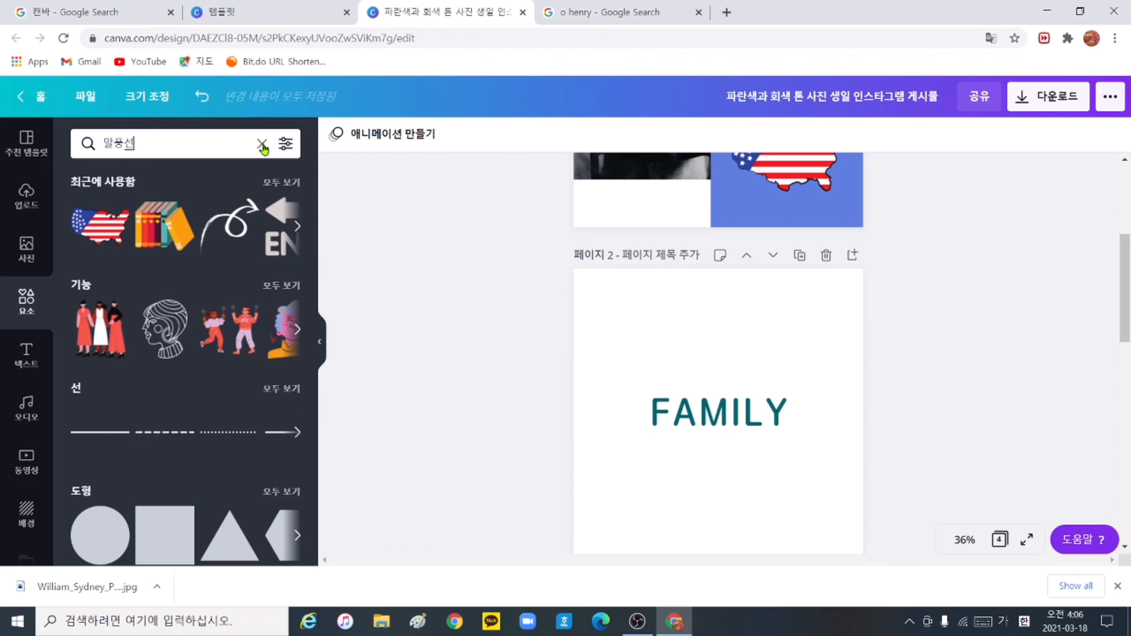
text(풍선)
key(Return)
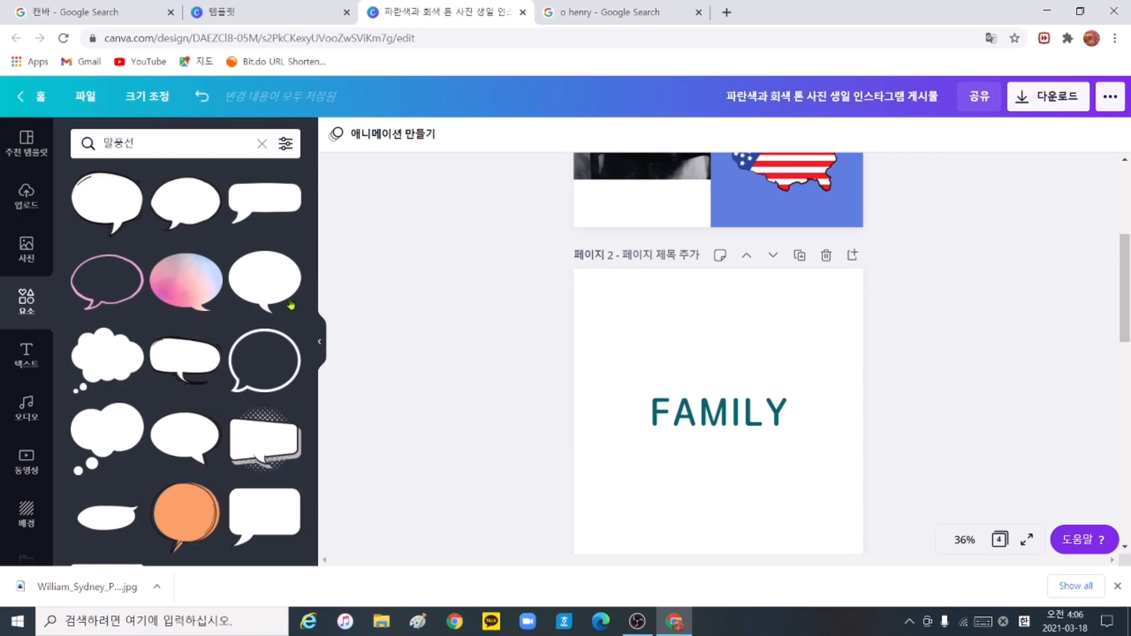
scroll(265, 274, down, 6)
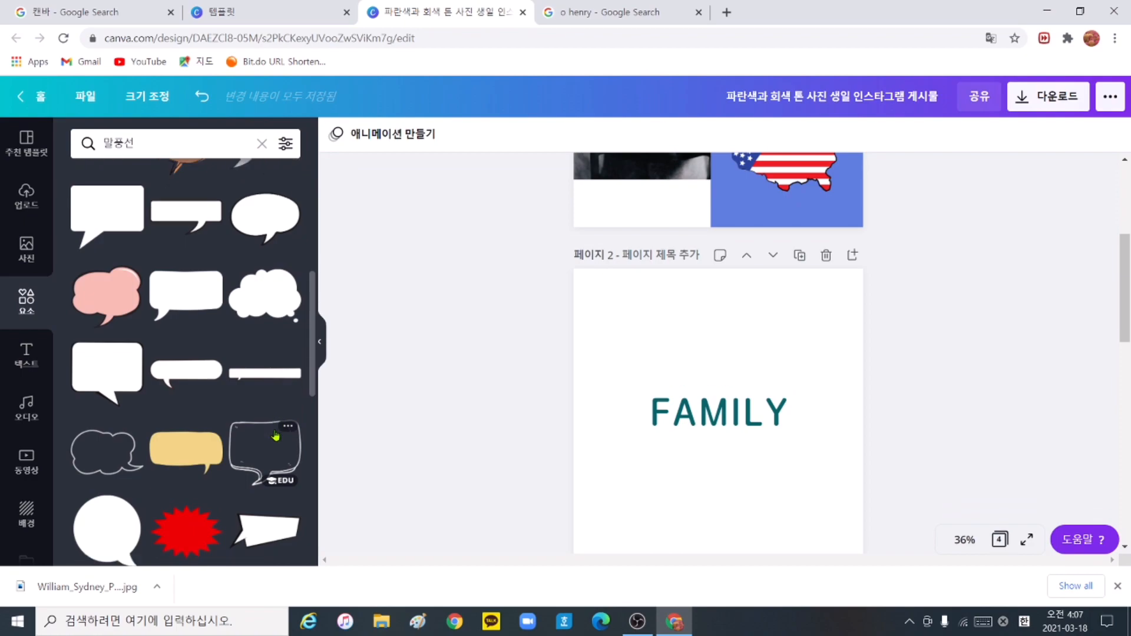
scroll(275, 436, down, 4)
click(188, 396)
drag(740, 433, 690, 346)
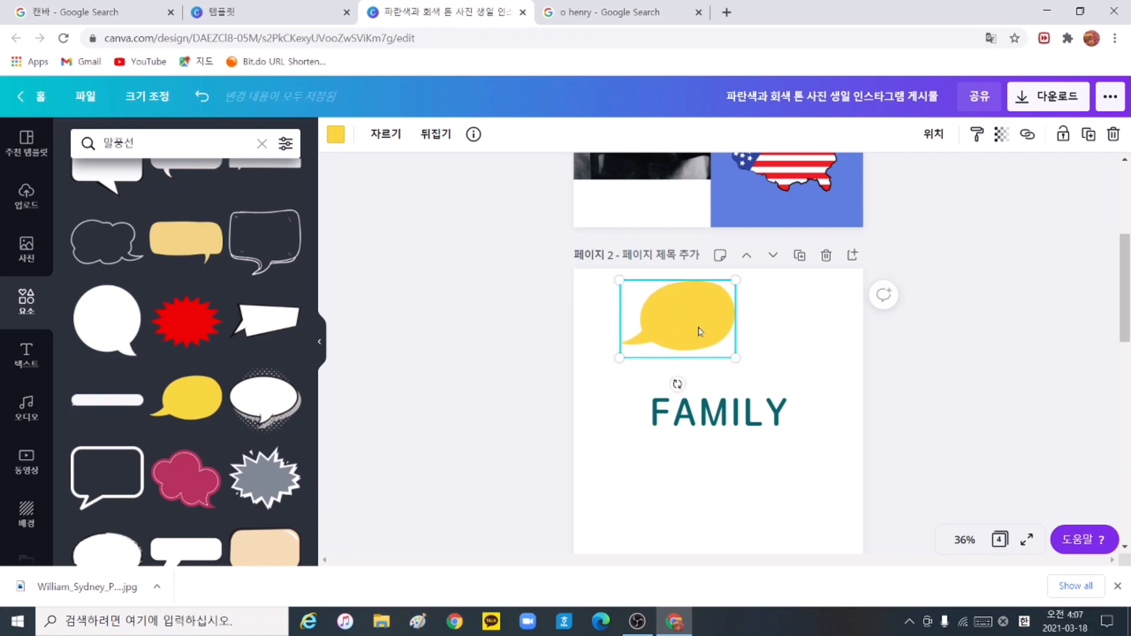
Flip the yellow speech bubble horizontally and tilt it slightly clockwise in the upper-left area of page 2
click(440, 140)
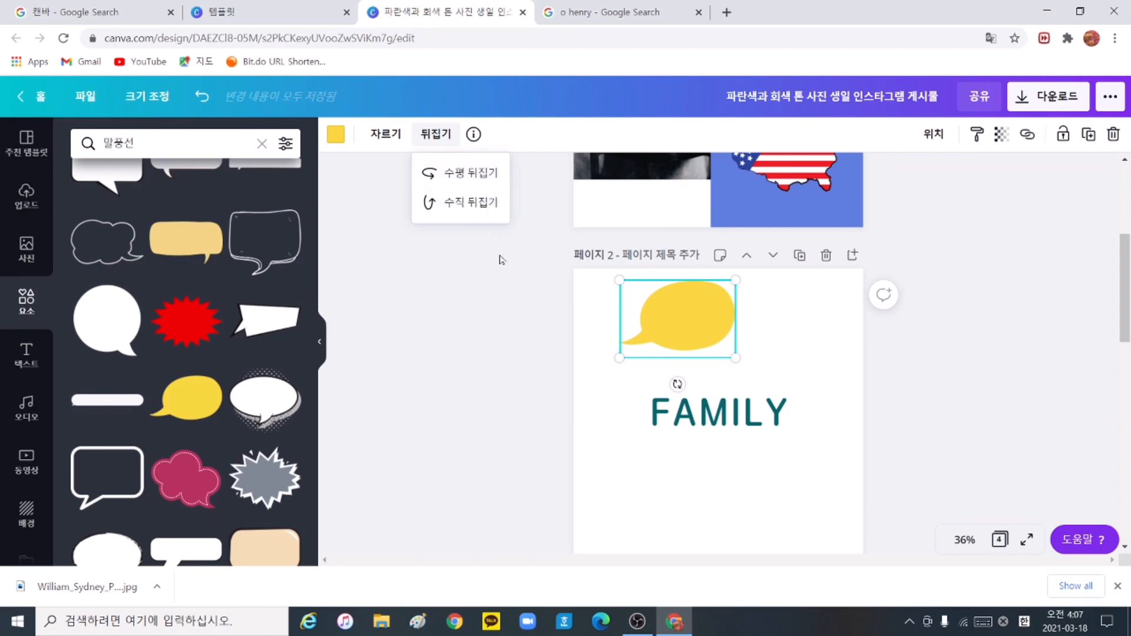
click(482, 174)
drag(677, 327, 634, 305)
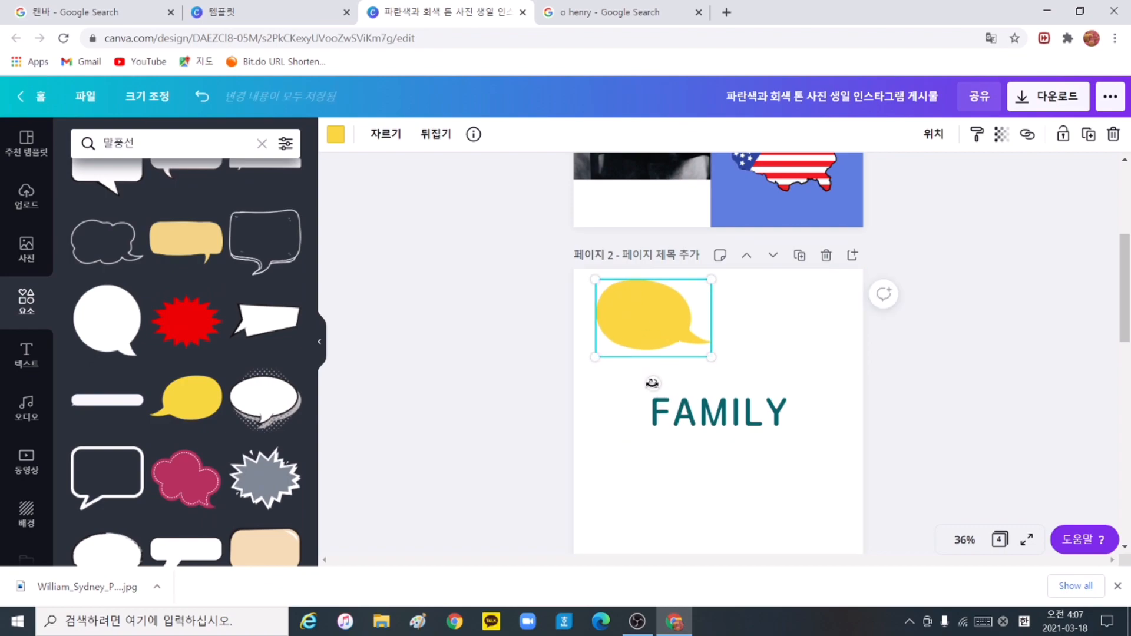
mouse_move(650, 384)
mouse_down()
mouse_move(624, 383)
mouse_move(637, 380)
mouse_up()
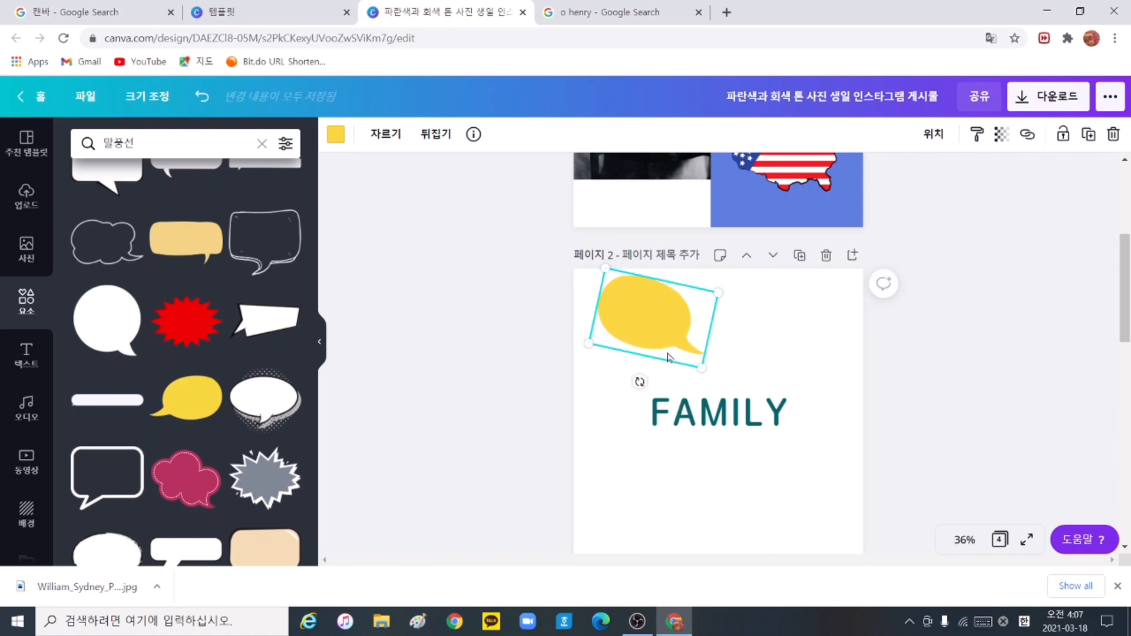
Enlarge the speech bubble to about 657 × 441 and move it and the FAMILY heading down so its tail points at the heading
drag(737, 319, 760, 317)
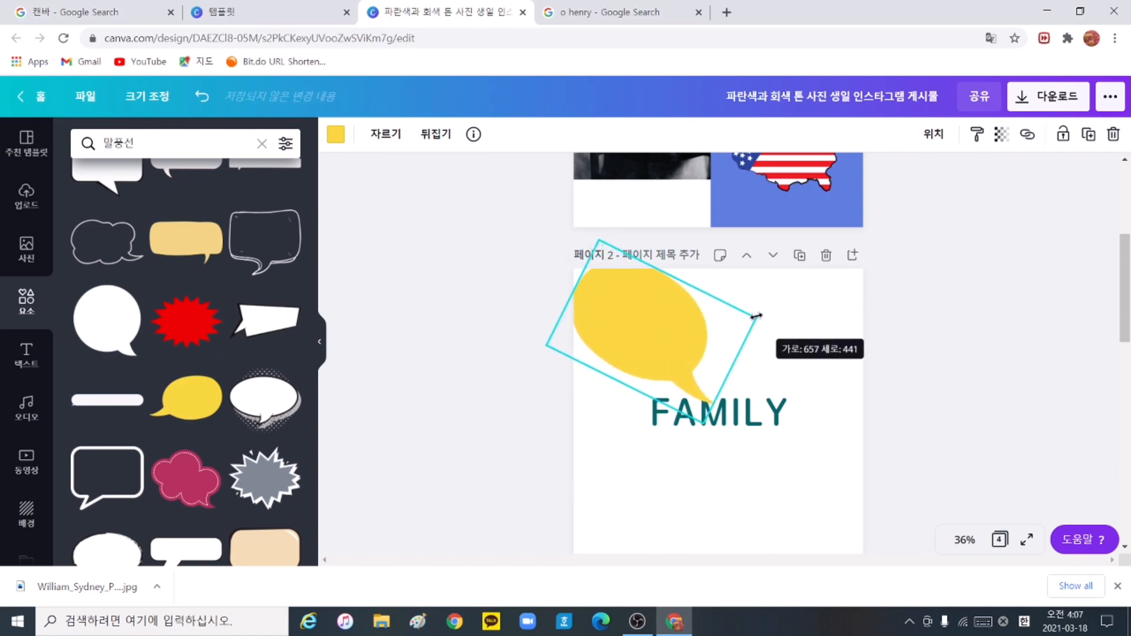
drag(749, 416, 749, 456)
drag(675, 359, 672, 383)
click(569, 429)
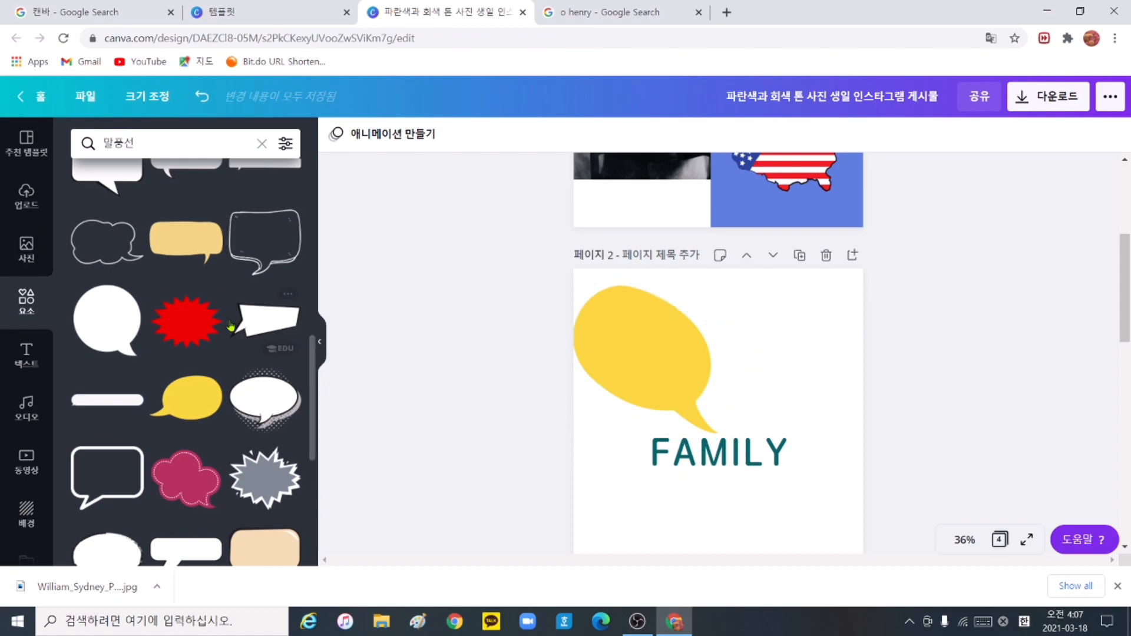
Add a subheading reading "mother" inside the yellow bubble, in the 210 빛글 font at size 62
click(24, 353)
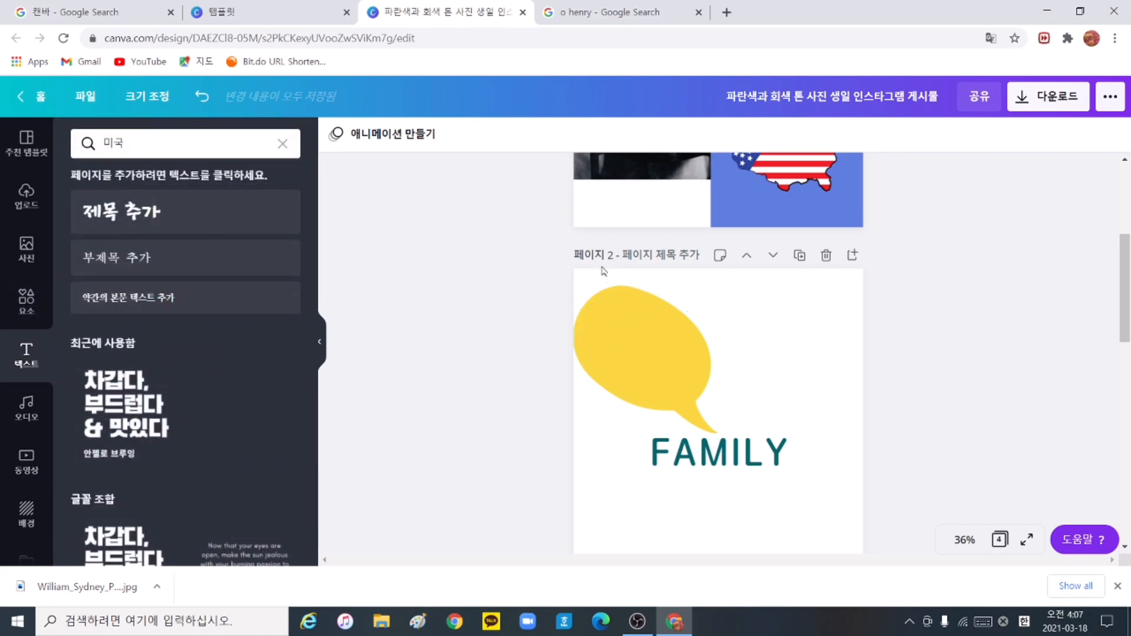
drag(117, 257, 630, 318)
text(mc)
key(BackSpace)
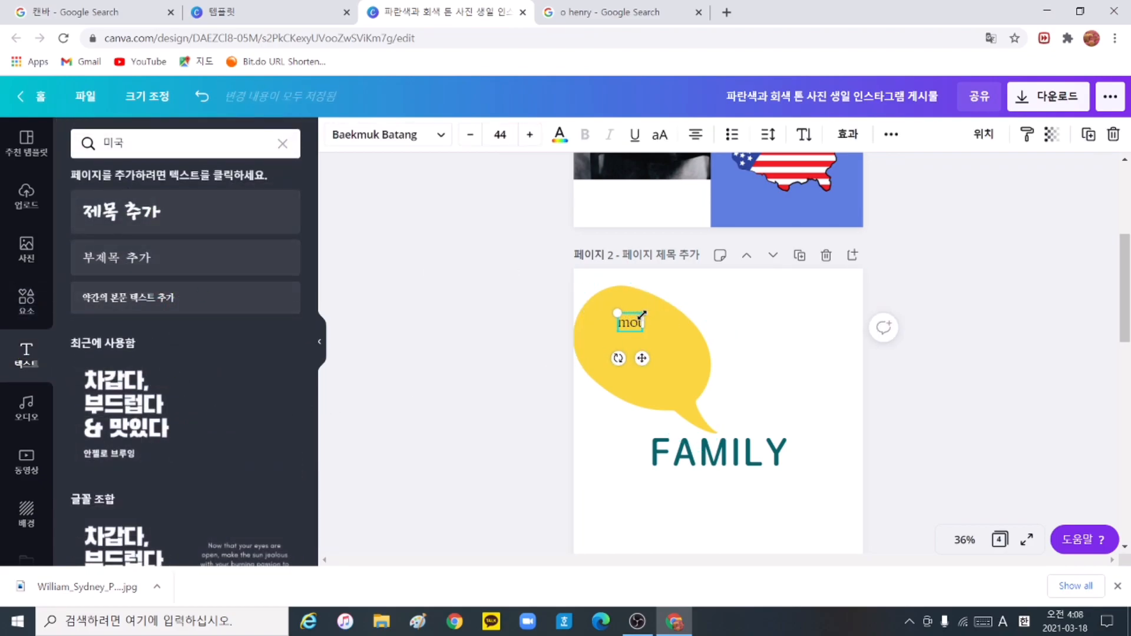
text(other)
click(443, 140)
click(174, 182)
click(532, 141)
click(545, 414)
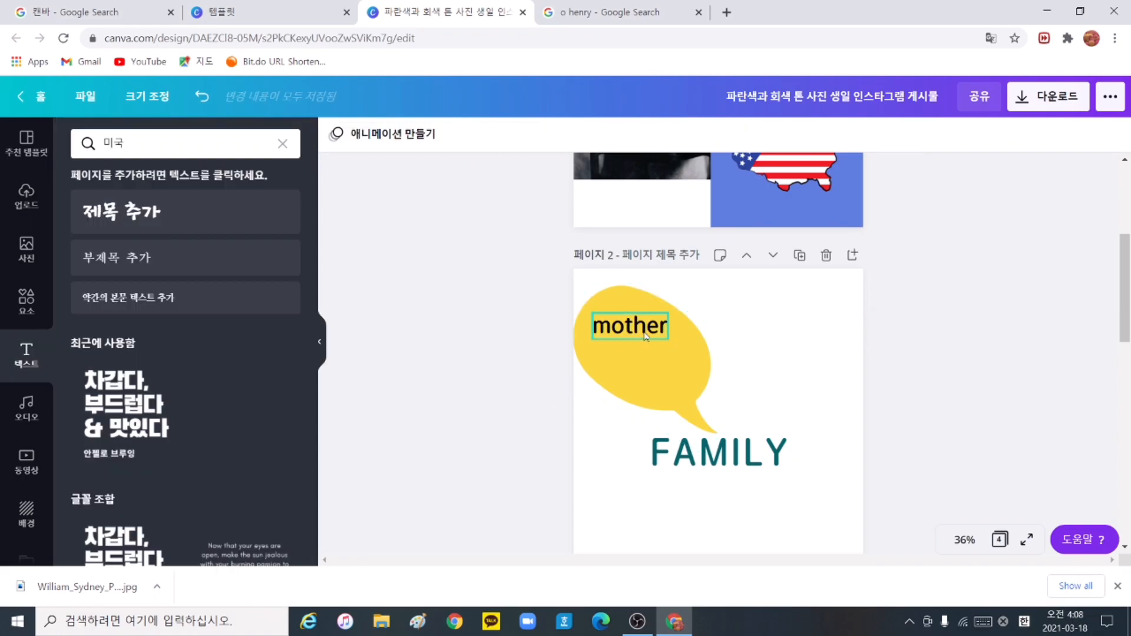
Duplicate the "mother" text directly beneath it and replace the copy's wording with "died when hea was 3 years old"
click(650, 332)
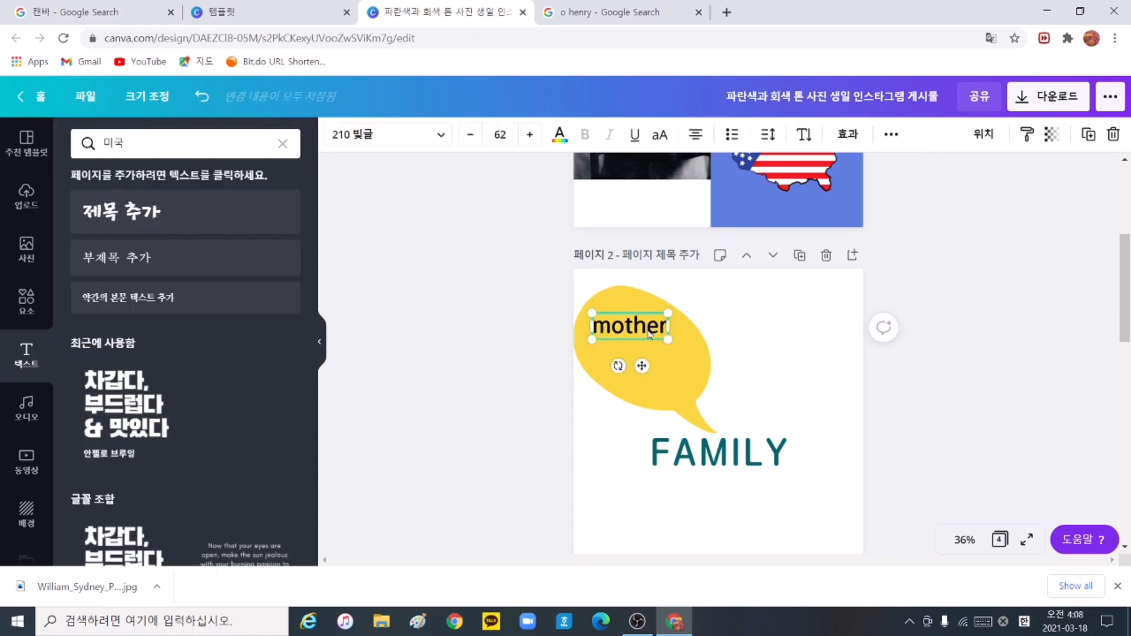
key(ctrl+c)
key(ctrl+v)
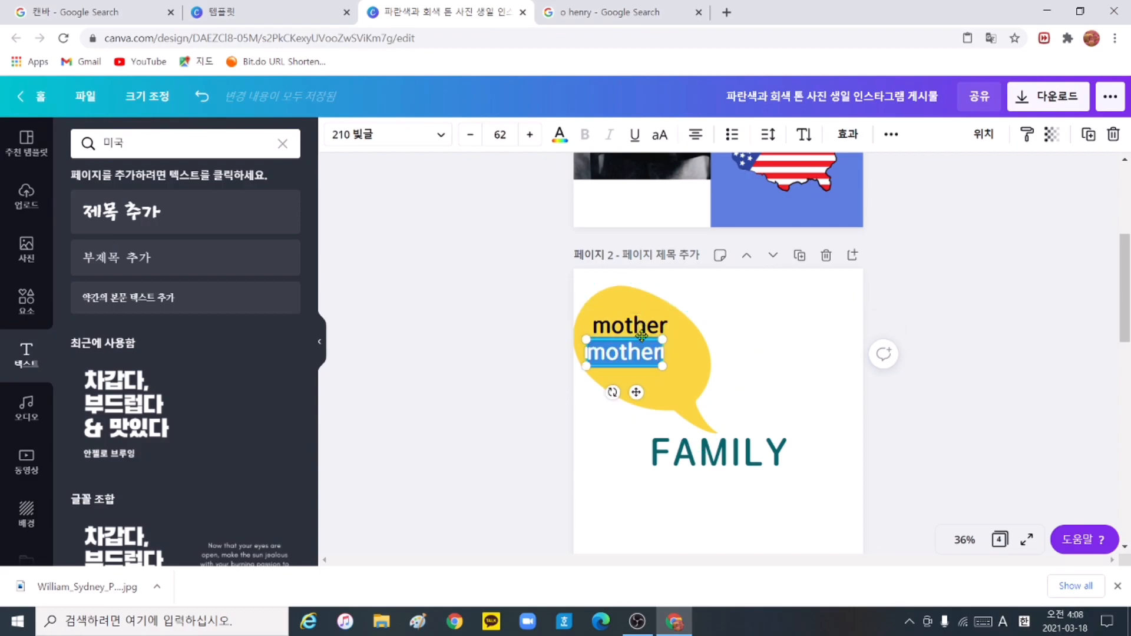
text(di)
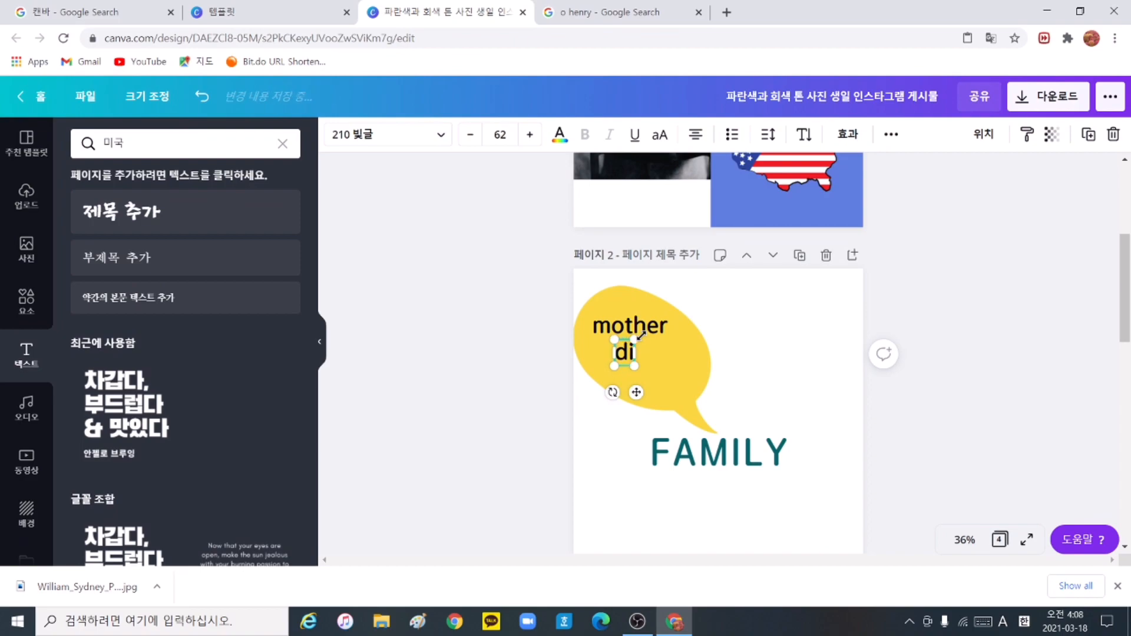
text(ed w)
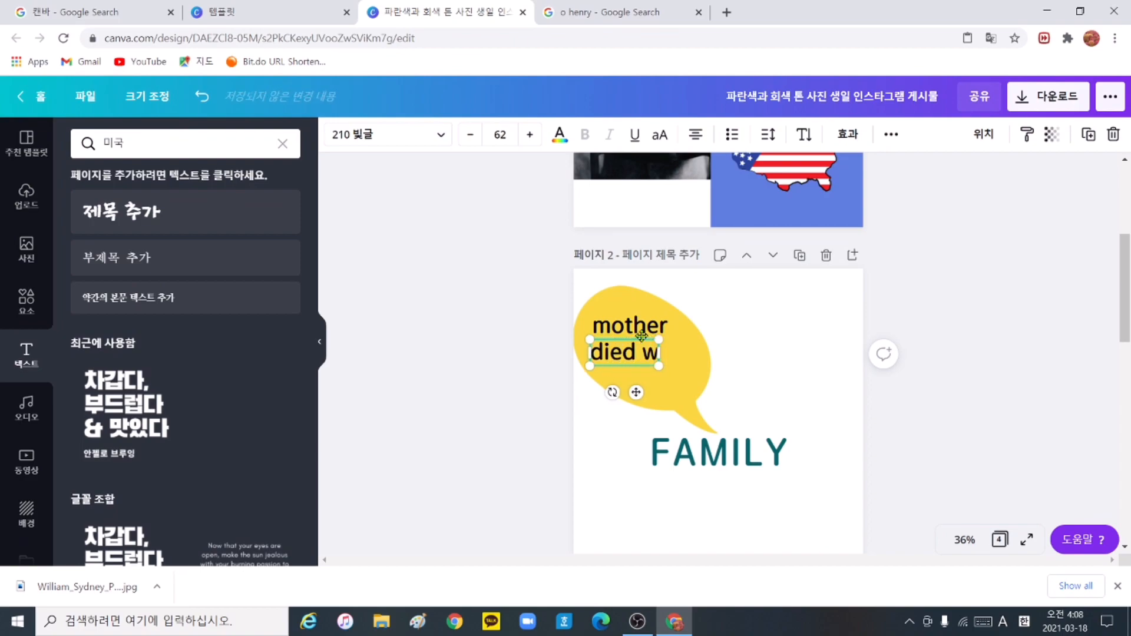
text(hen hea wa)
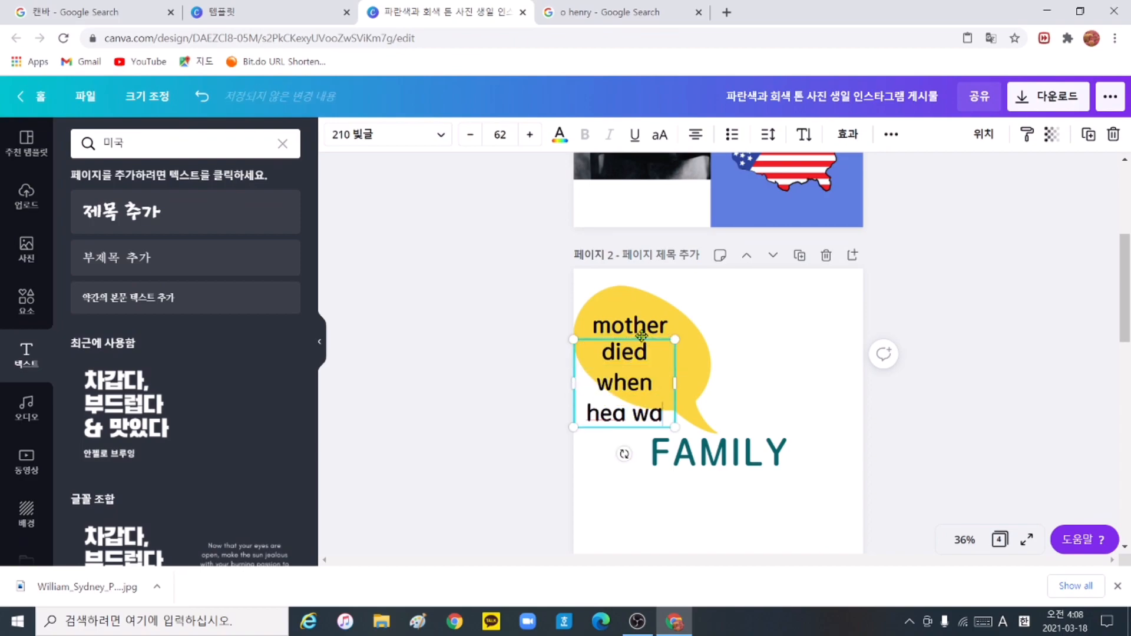
text(s 3 years old)
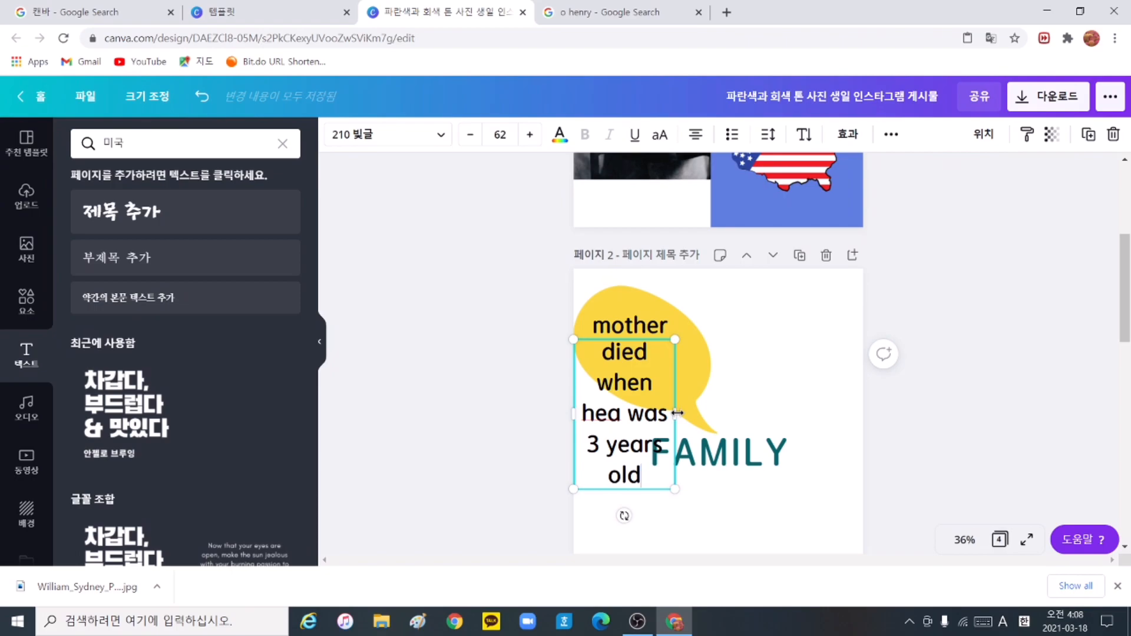
Resize the new sentence to two lines at size 39.9 to fit the bubble, and correct "hea" to "he"
drag(677, 414, 772, 394)
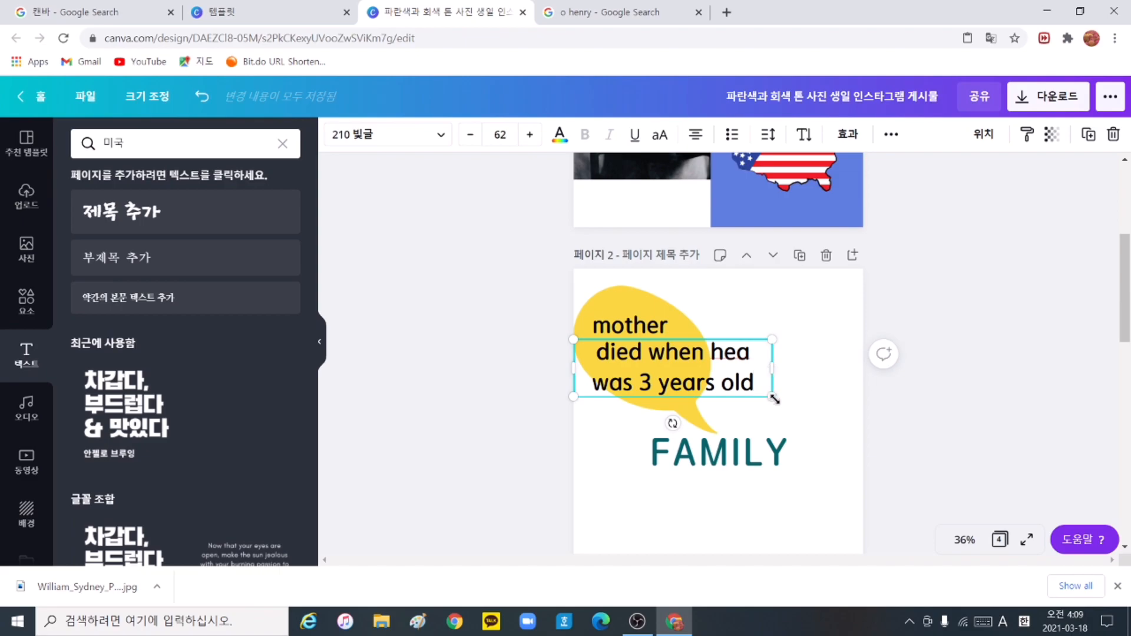
drag(774, 398, 661, 402)
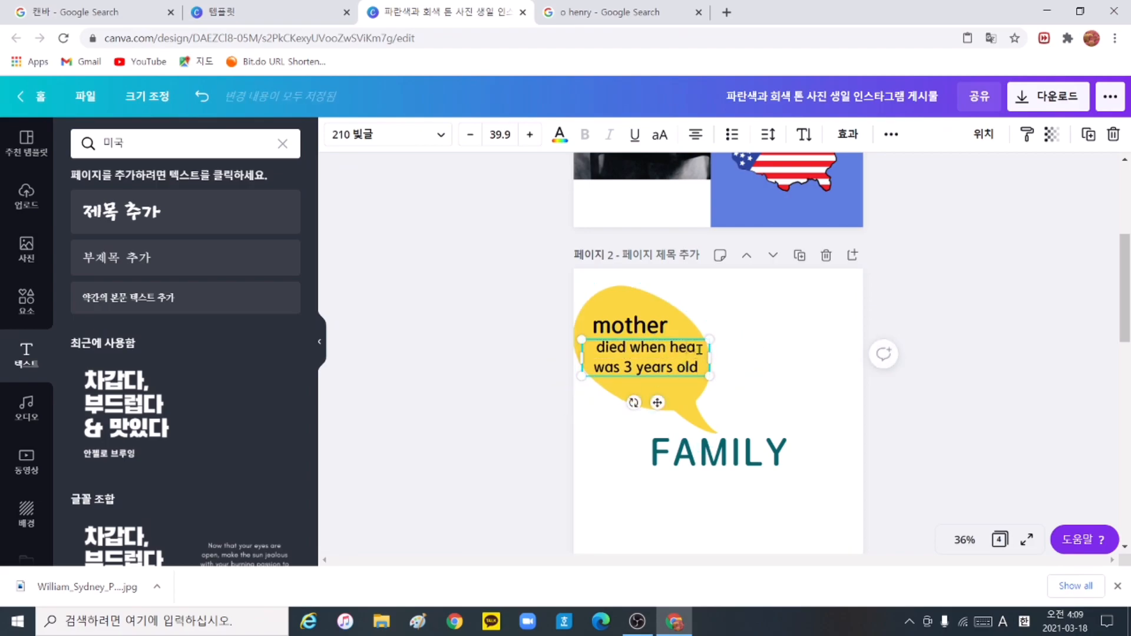
key(BackSpace)
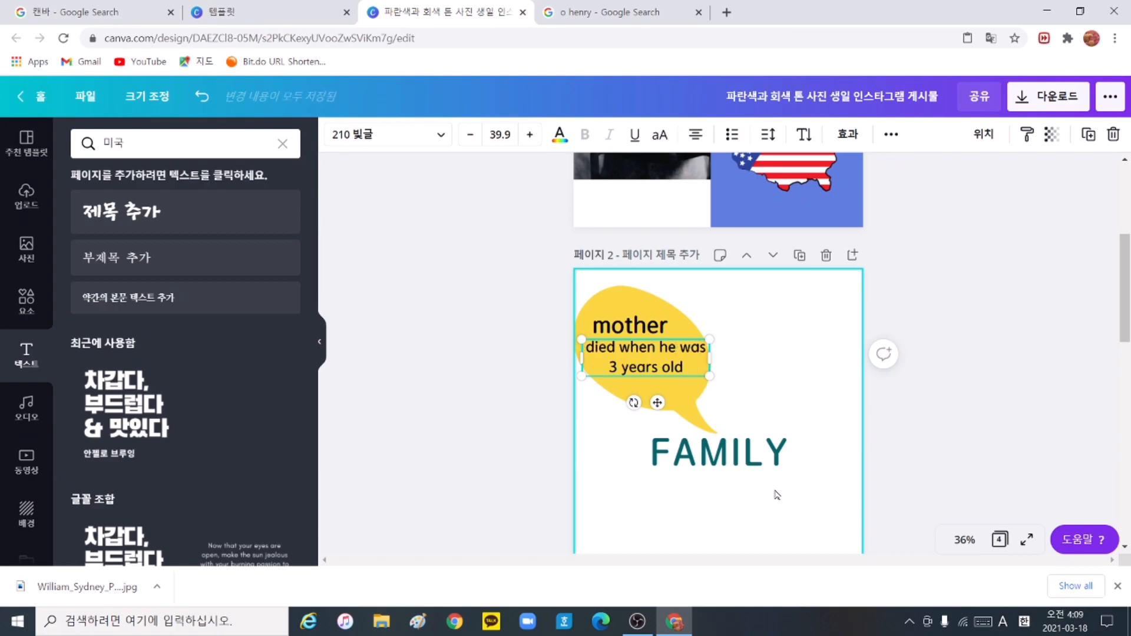
click(804, 432)
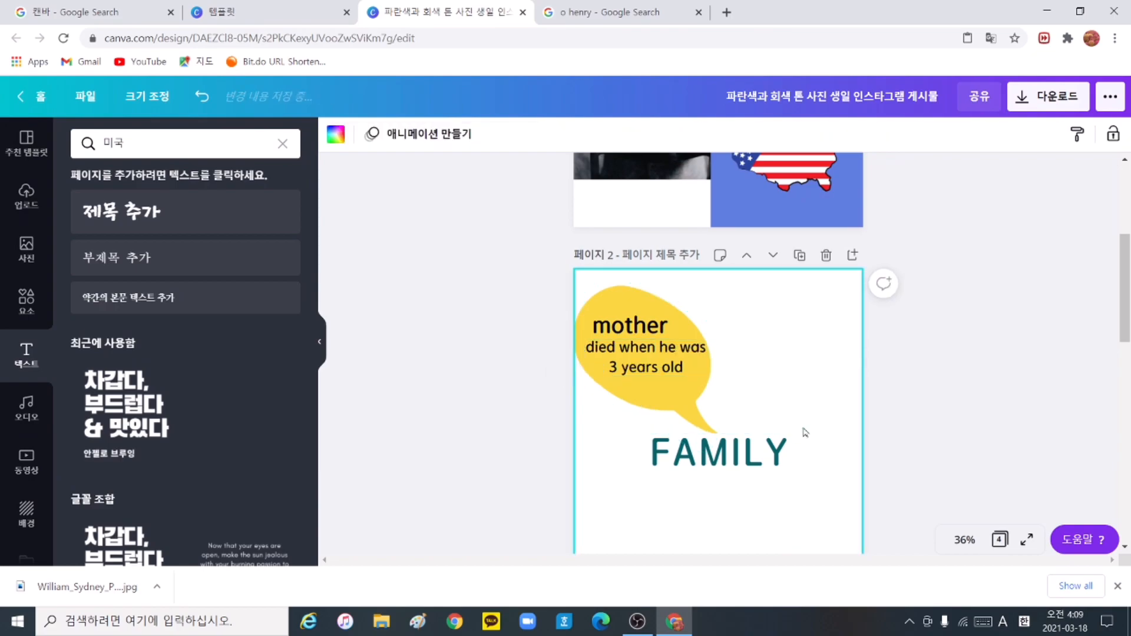
Move the "mother" text slightly up in the bubble and nudge the "died when he was 3 years old" text up beneath it
drag(636, 330, 636, 323)
click(654, 369)
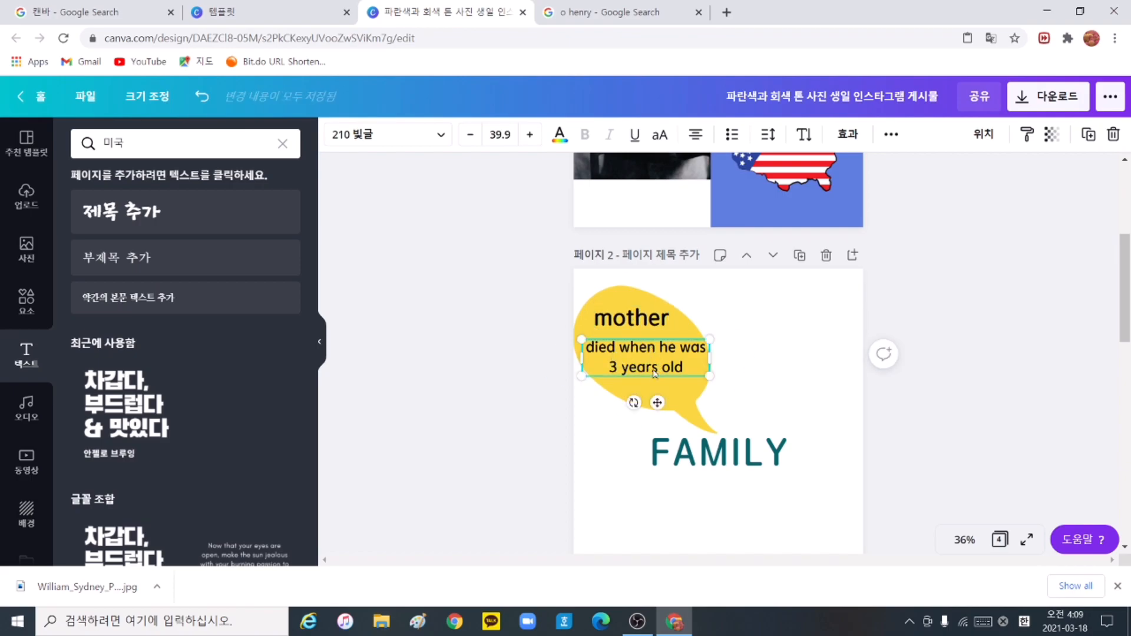
key(Up)
key(Up)
key(Up)
key(Up)
key(Up)
key(Up)
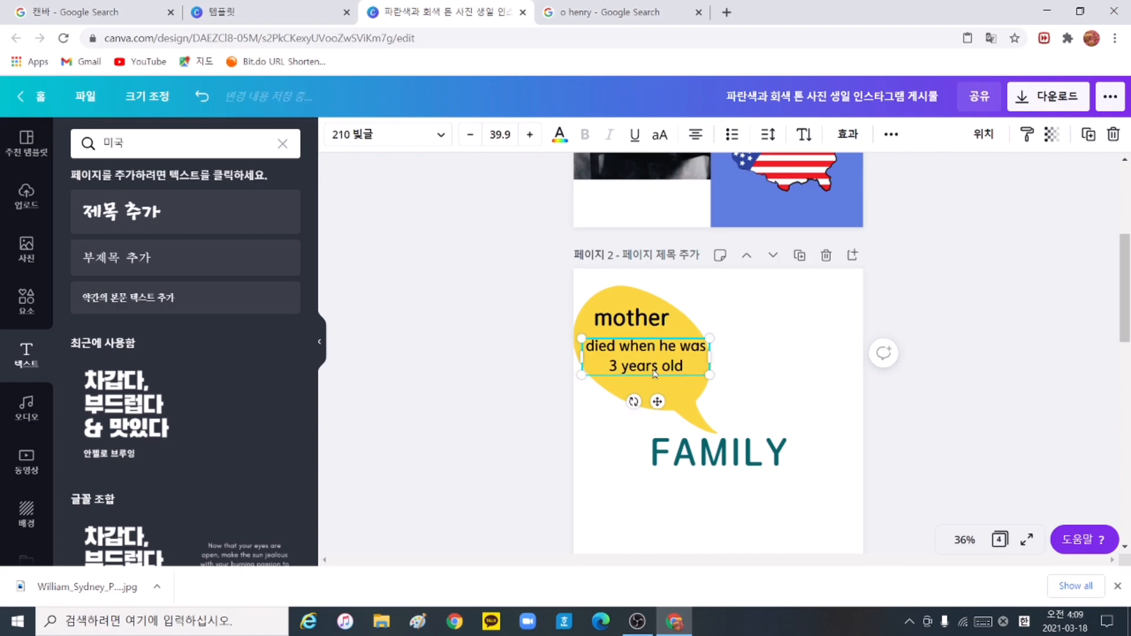
key(Up)
key(Up)
key(Up)
key(Up)
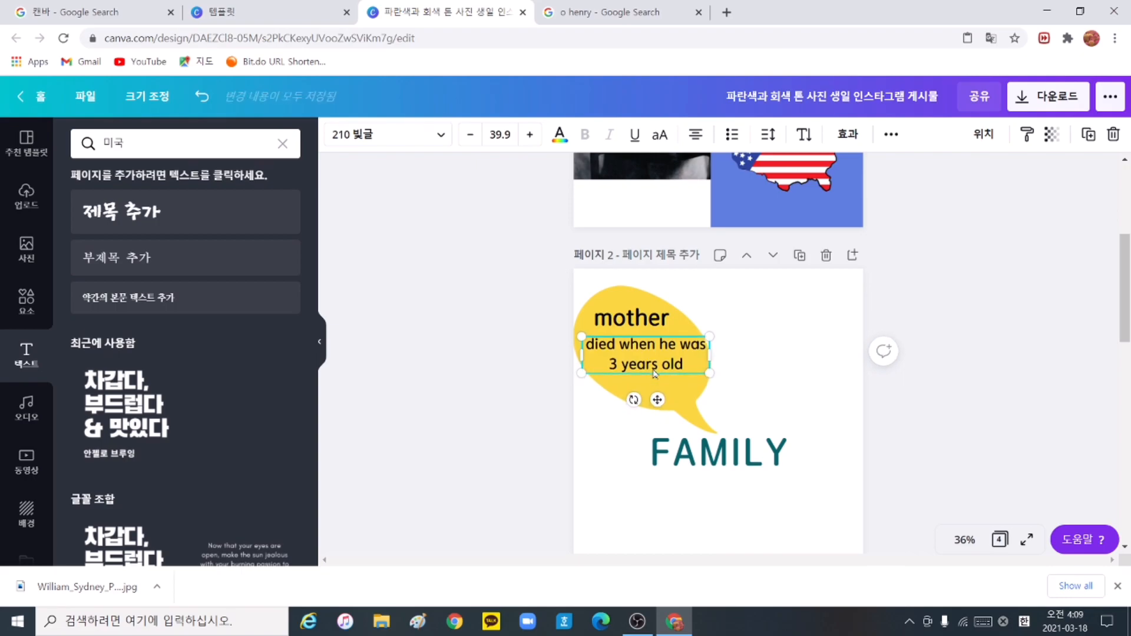
Search the elements library for "death" graphics
click(282, 144)
text(말풍선)
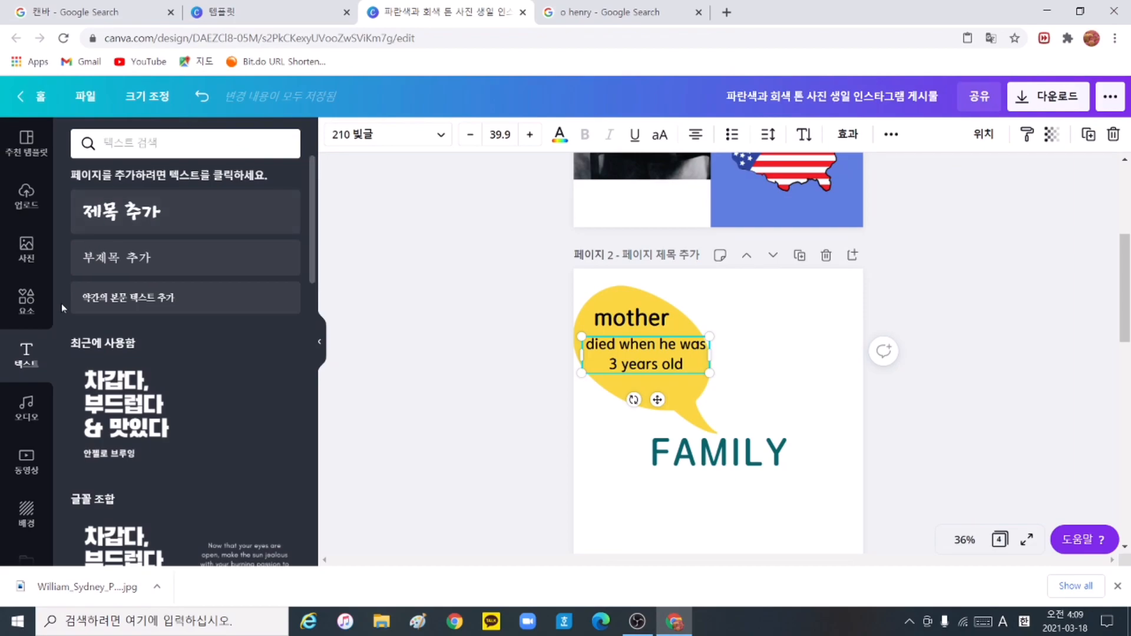
key(Return)
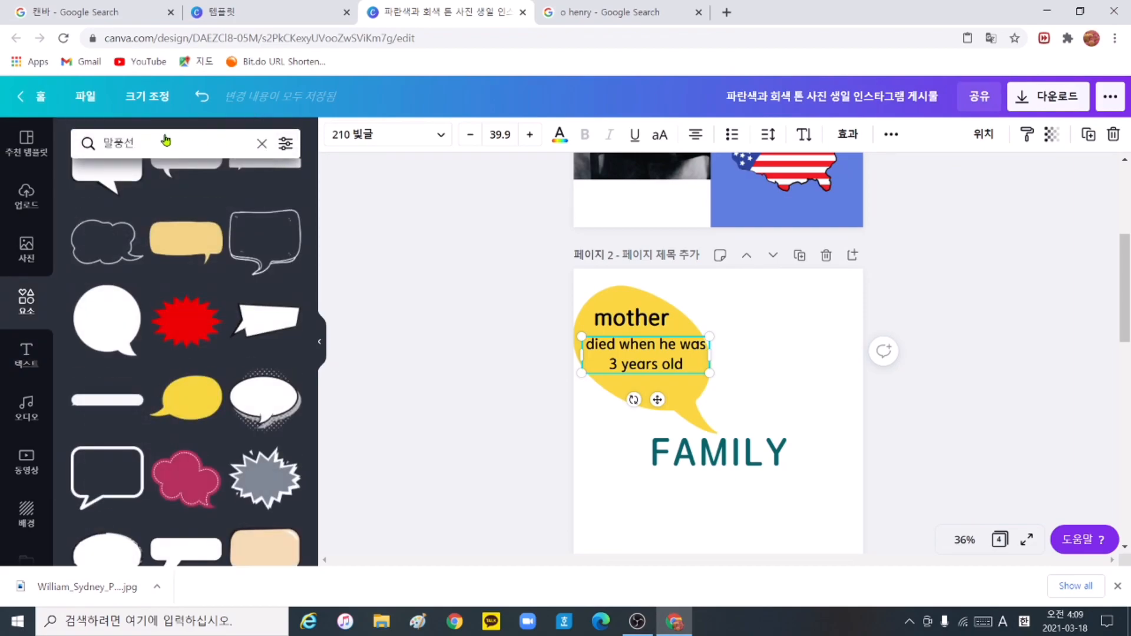
click(262, 143)
key(Hangul)
text(이)
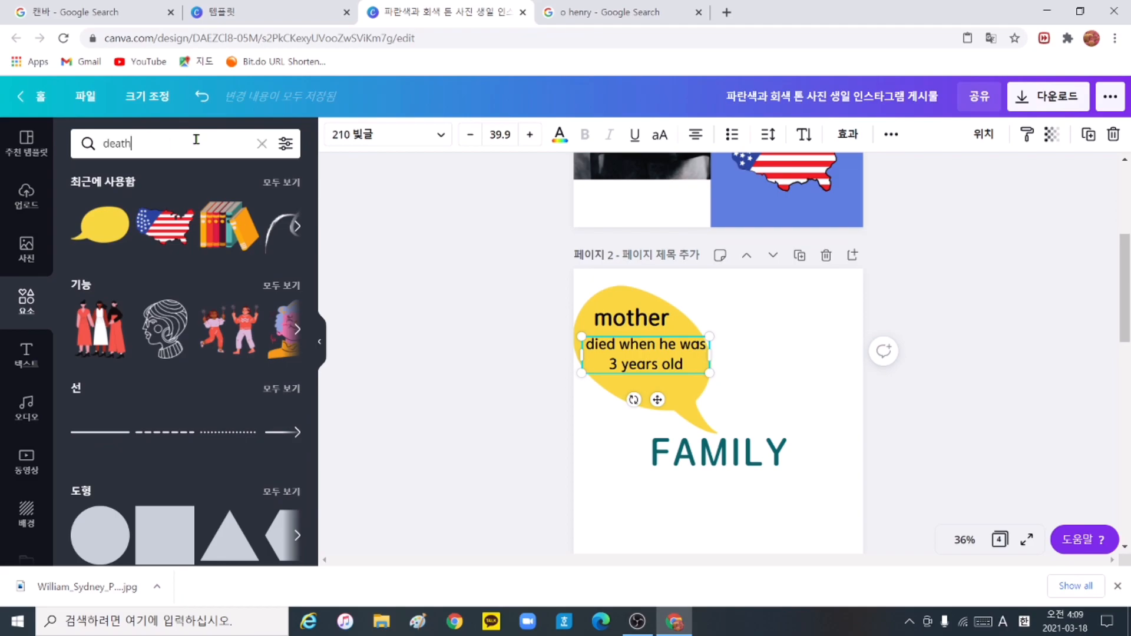
text(death)
key(Return)
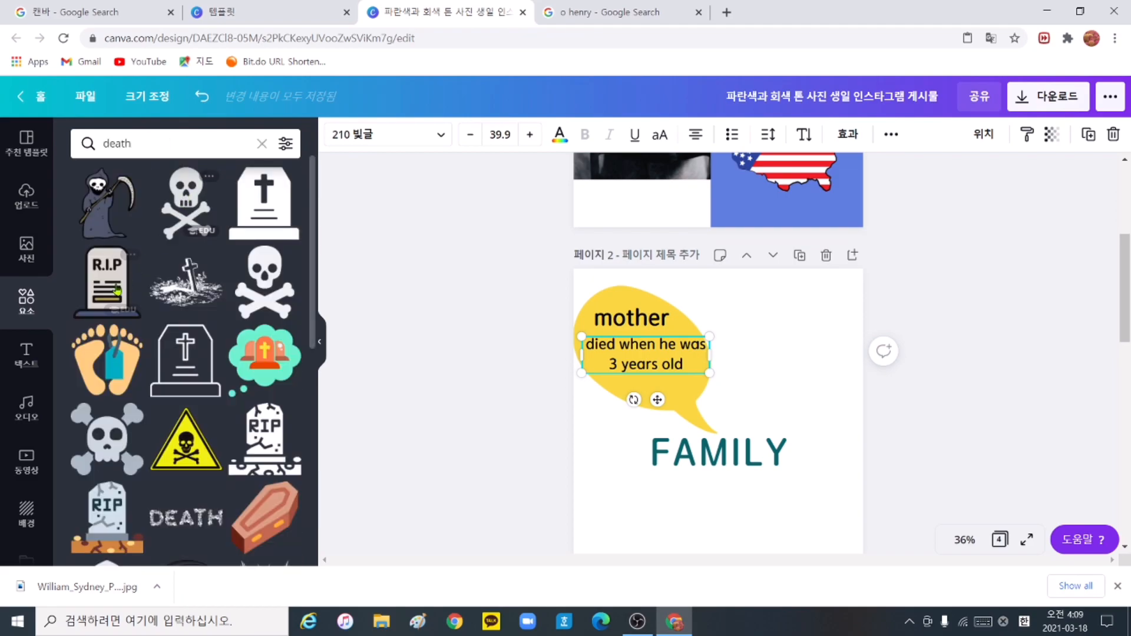
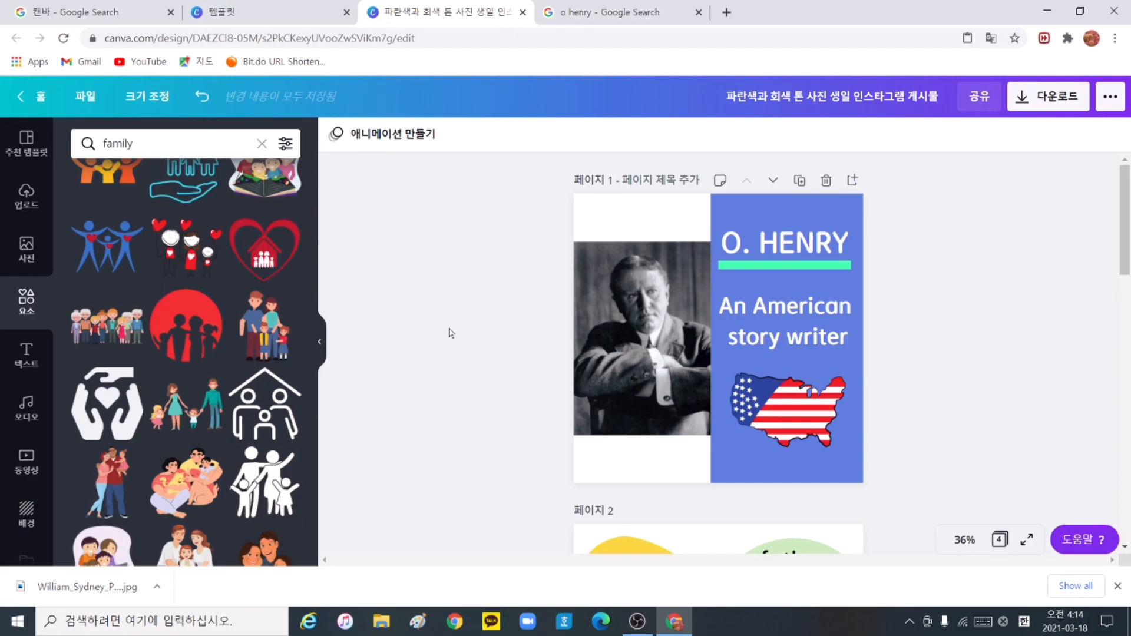
Move the FAMILY title lower on page 2, further below the two speech bubbles
scroll(462, 389, down, 5)
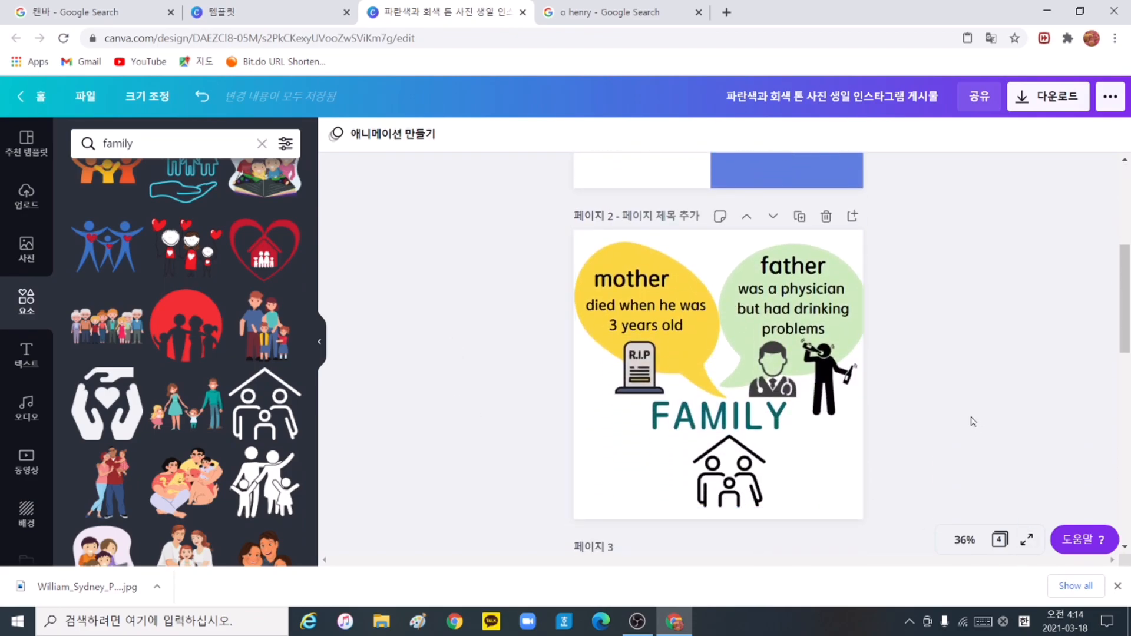
drag(714, 430, 723, 476)
click(704, 452)
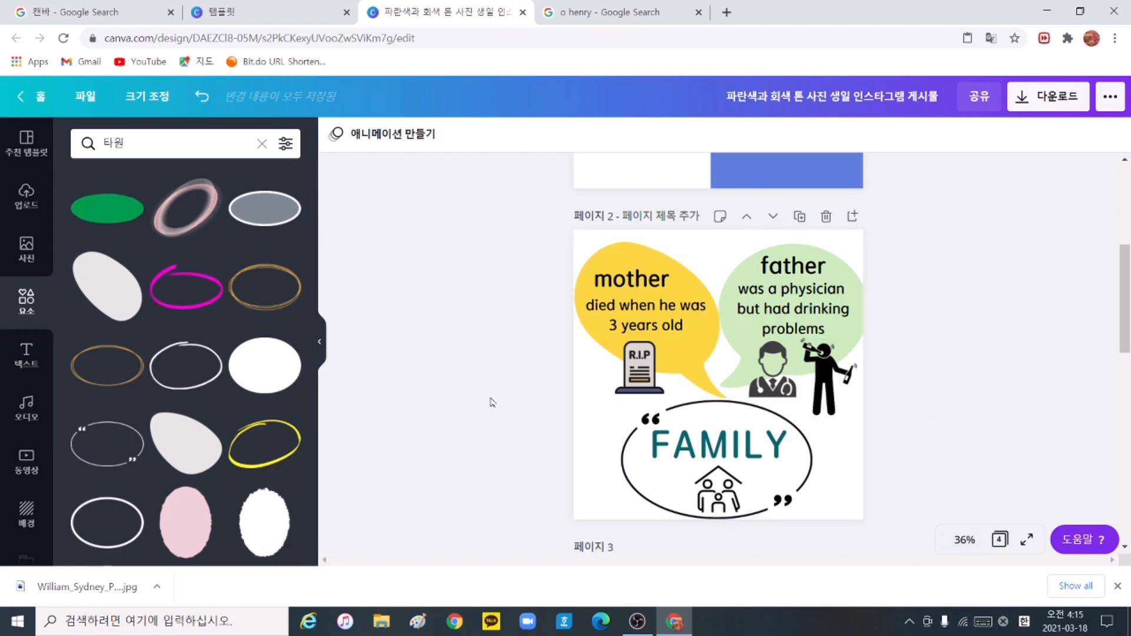
Delete one blank page after the FAMILY page and duplicate the FAMILY page as page 3
scroll(712, 422, down, 7)
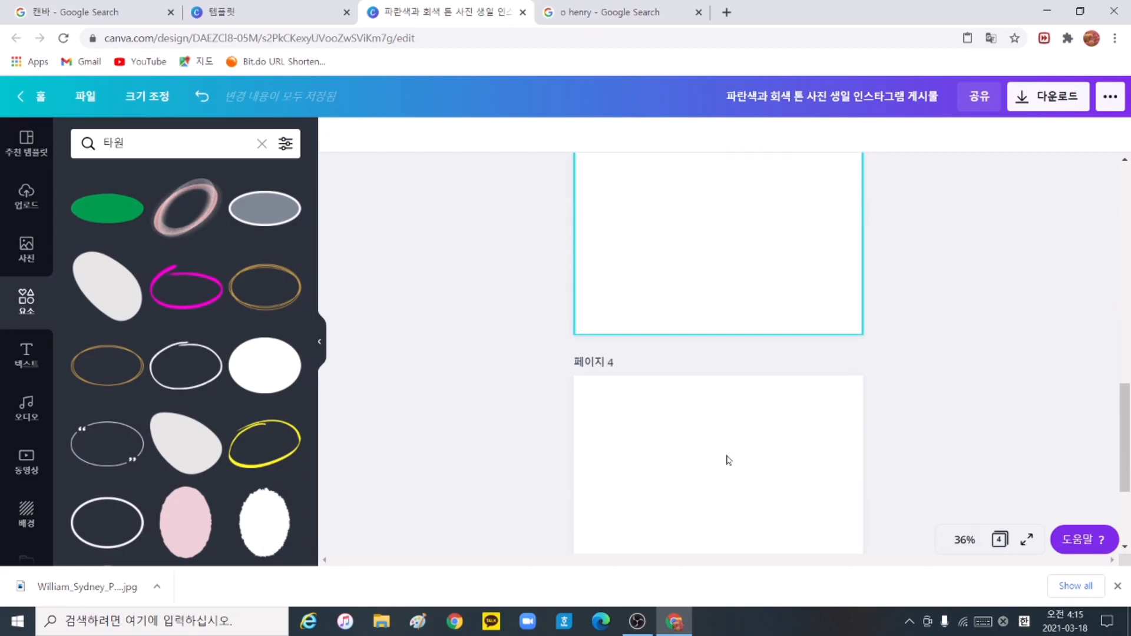
click(823, 182)
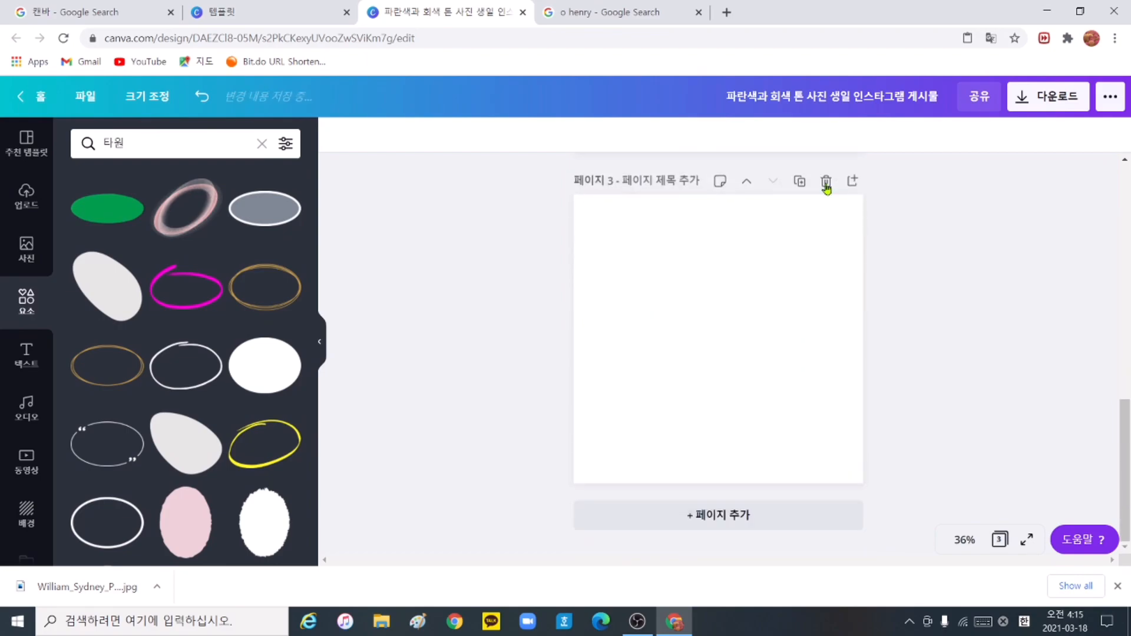
scroll(824, 181, up, 3)
scroll(832, 204, up, 4)
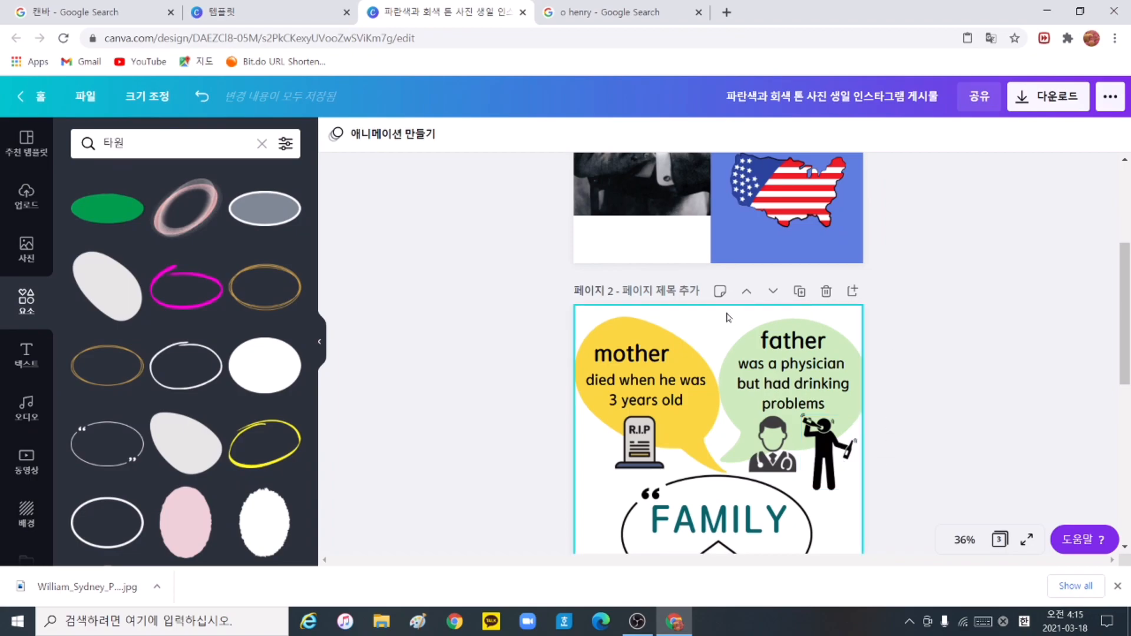
click(800, 293)
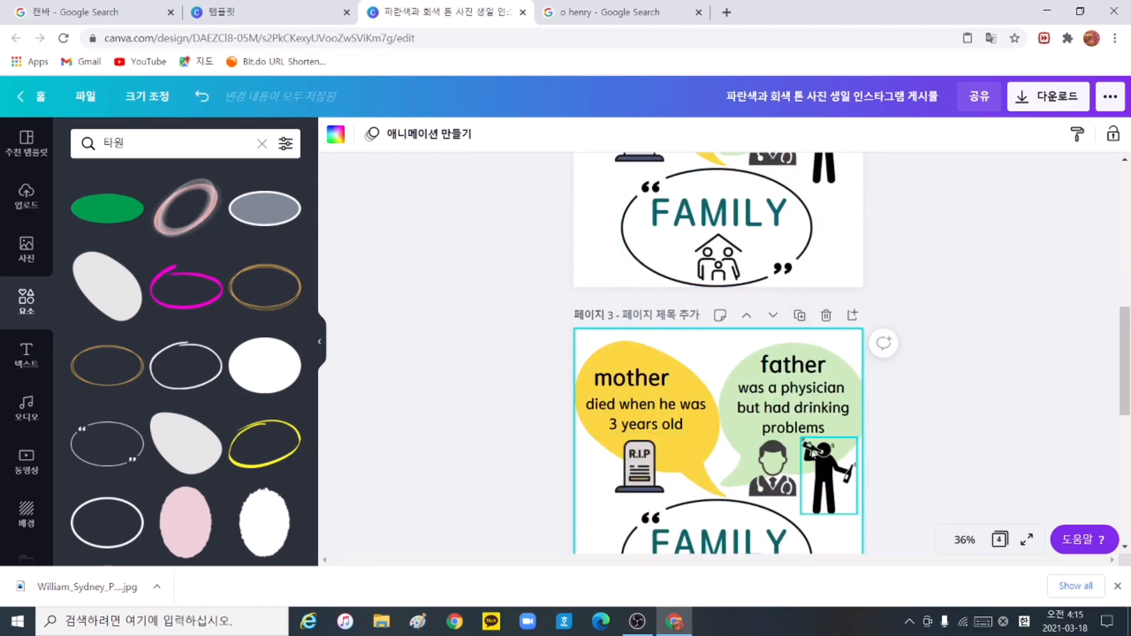
Slide the quotation-mark oval aside on page 3 and replace the FAMILY title with "CAREER"
scroll(701, 465, down, 1)
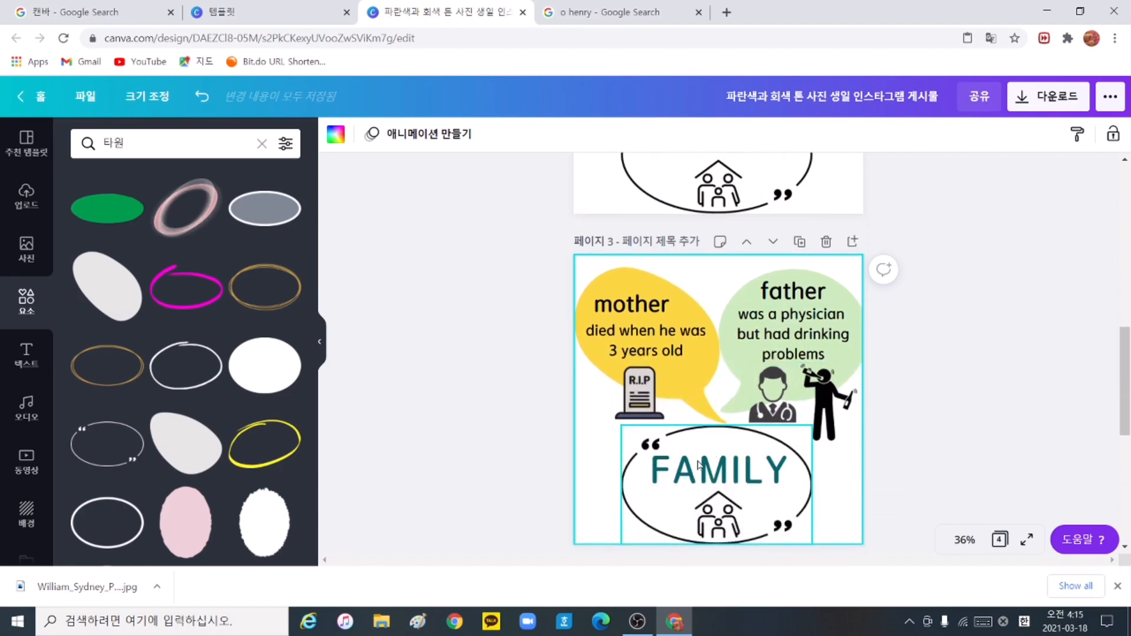
click(699, 465)
double_click(610, 460)
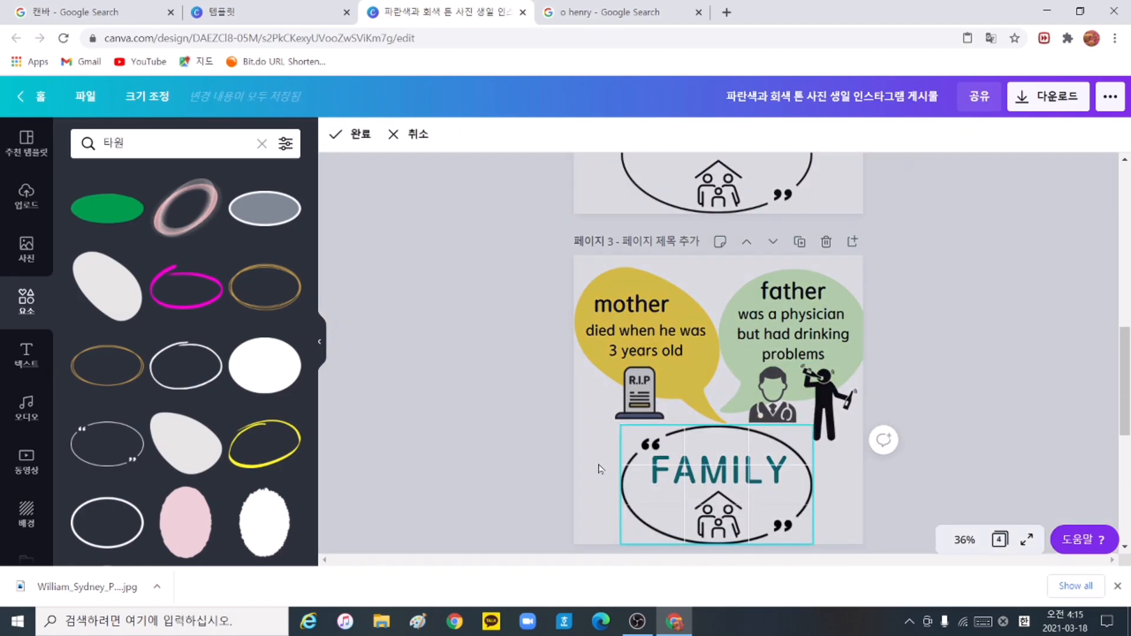
key(Escape)
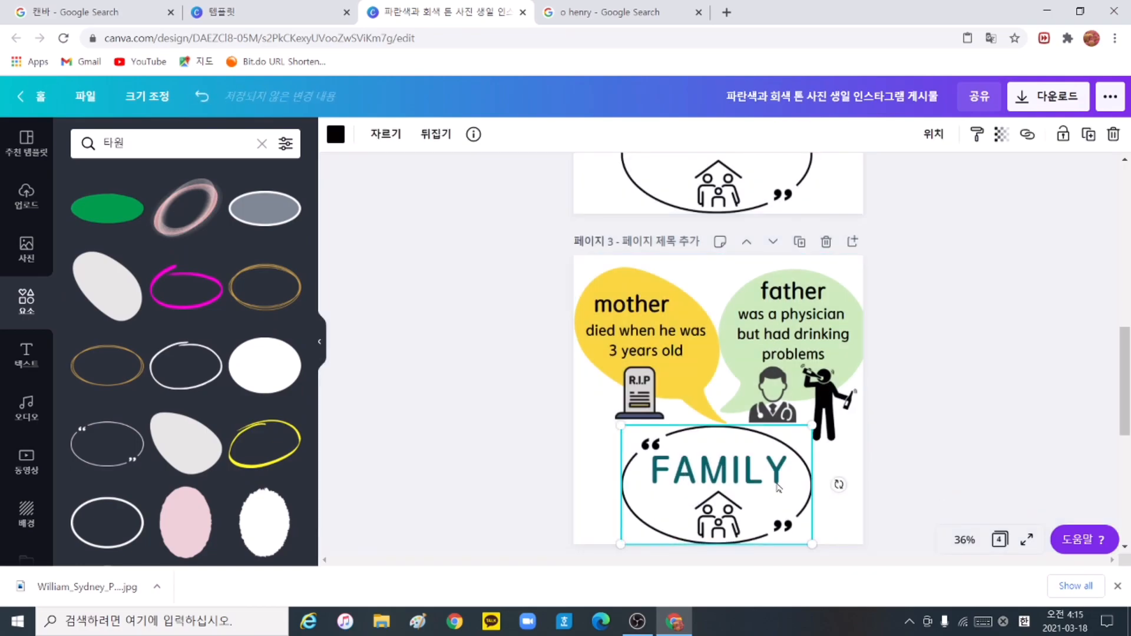
drag(768, 466, 654, 484)
click(763, 471)
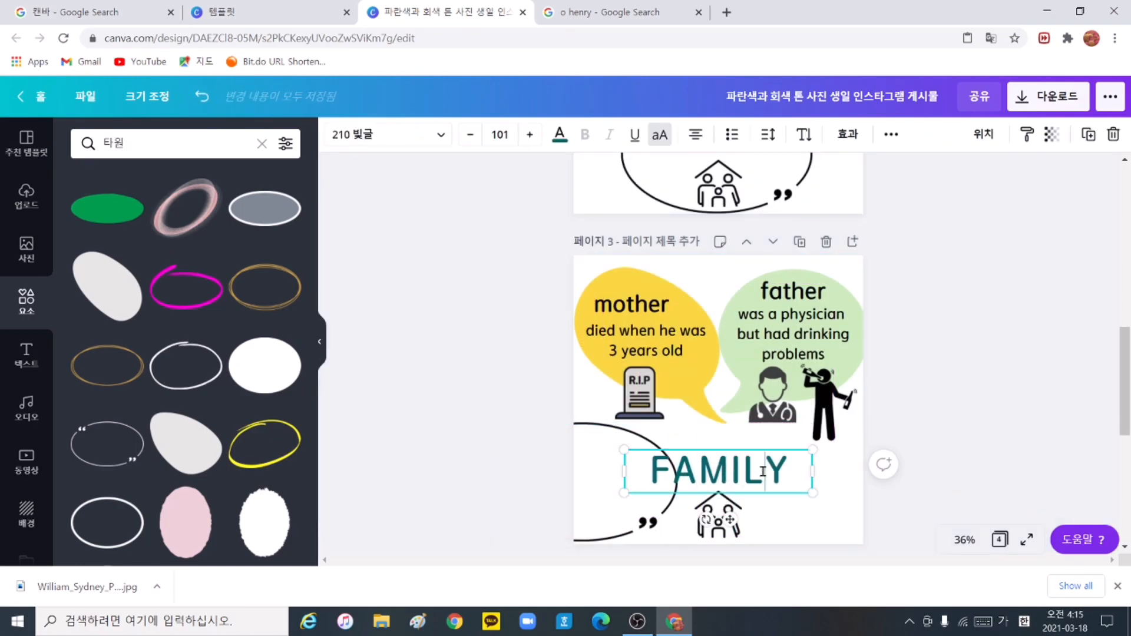
drag(786, 463, 640, 466)
text(ㅊ)
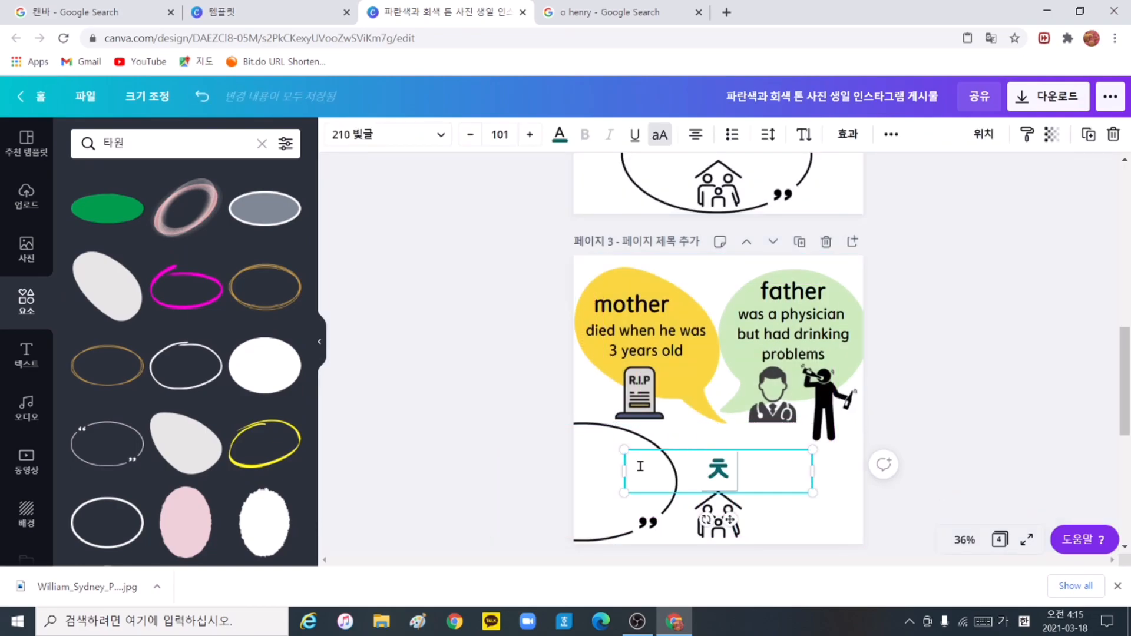
text(AREER)
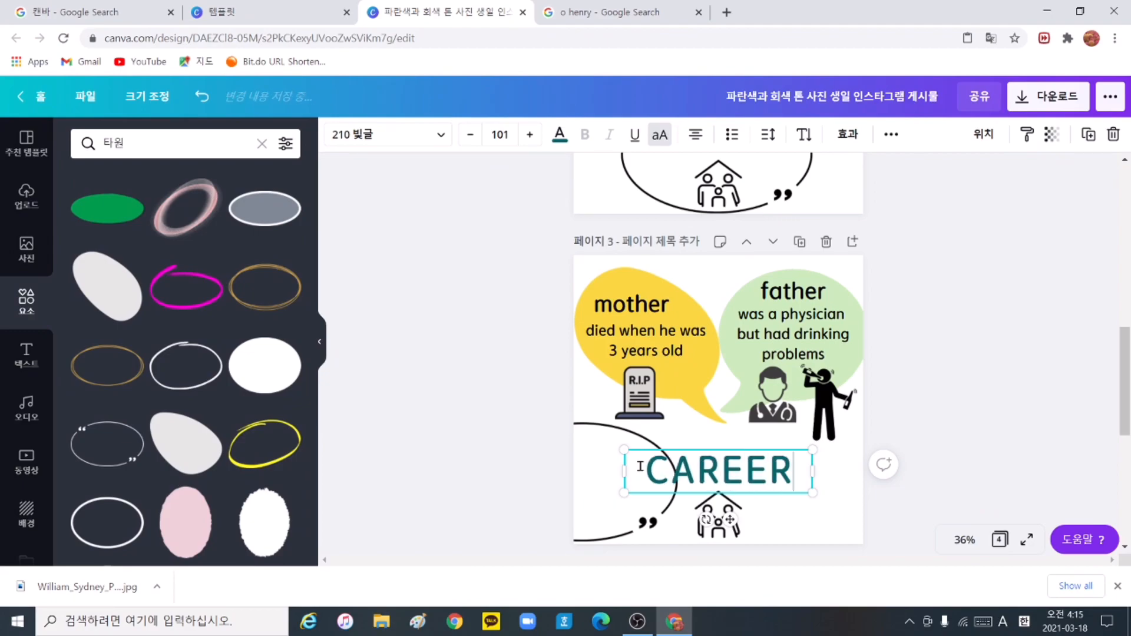
Delete the family house graphic from page 3 and move the quotation-mark oval back around CAREER
click(686, 529)
click(703, 526)
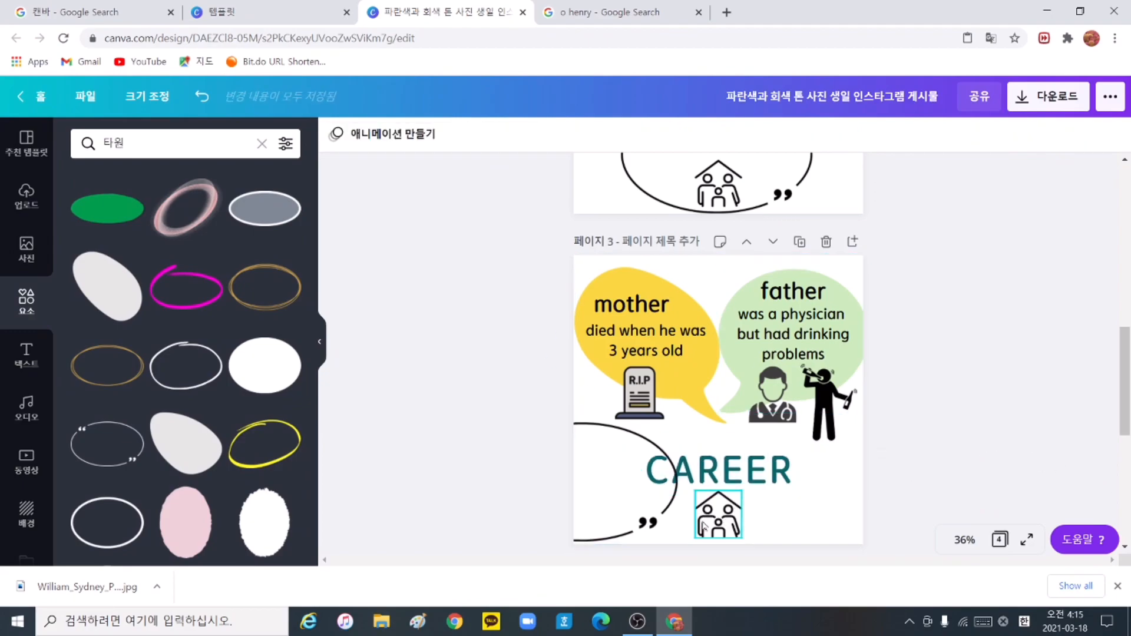
key(Delete)
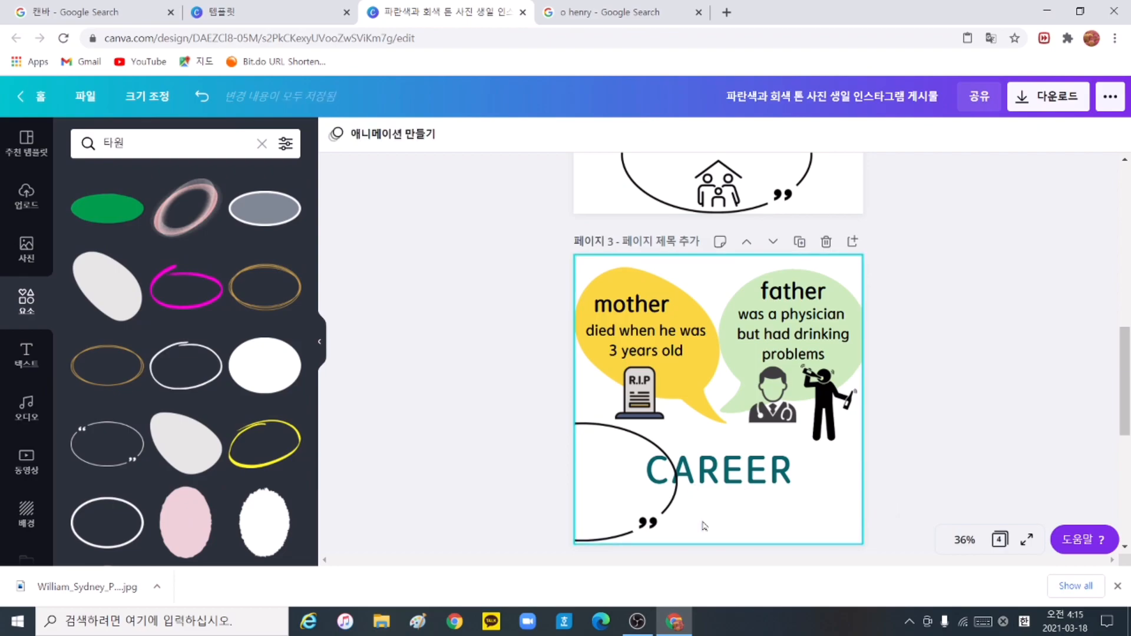
drag(626, 477, 764, 480)
click(923, 481)
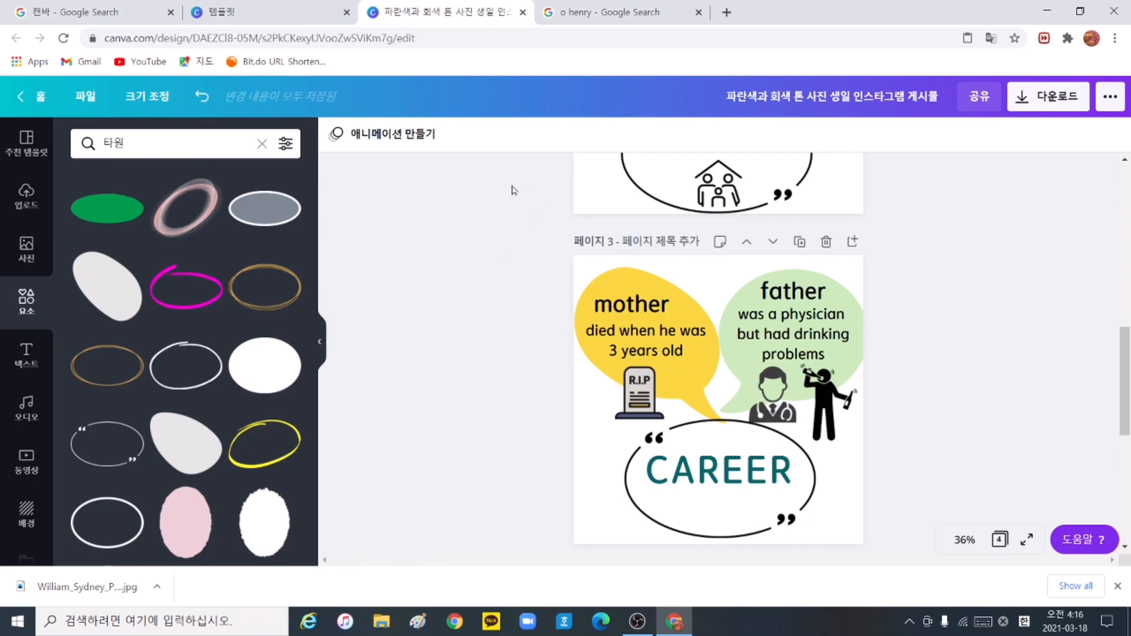
Delete the mother text, its sentence, the yellow speech bubble and the R.I.P. tombstone from page 3
click(660, 363)
key(Delete)
click(668, 327)
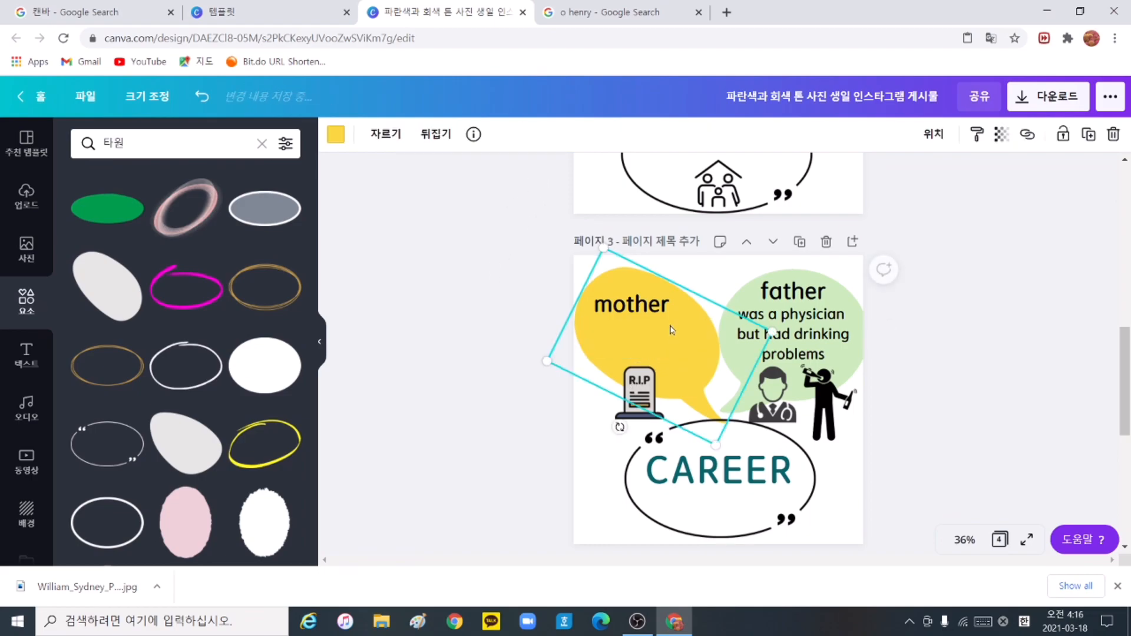
key(Delete)
click(664, 314)
key(Delete)
click(646, 396)
key(Delete)
Delete the father text, the doctor and drinking-man graphics and the green speech bubble from page 3
click(792, 336)
key(Delete)
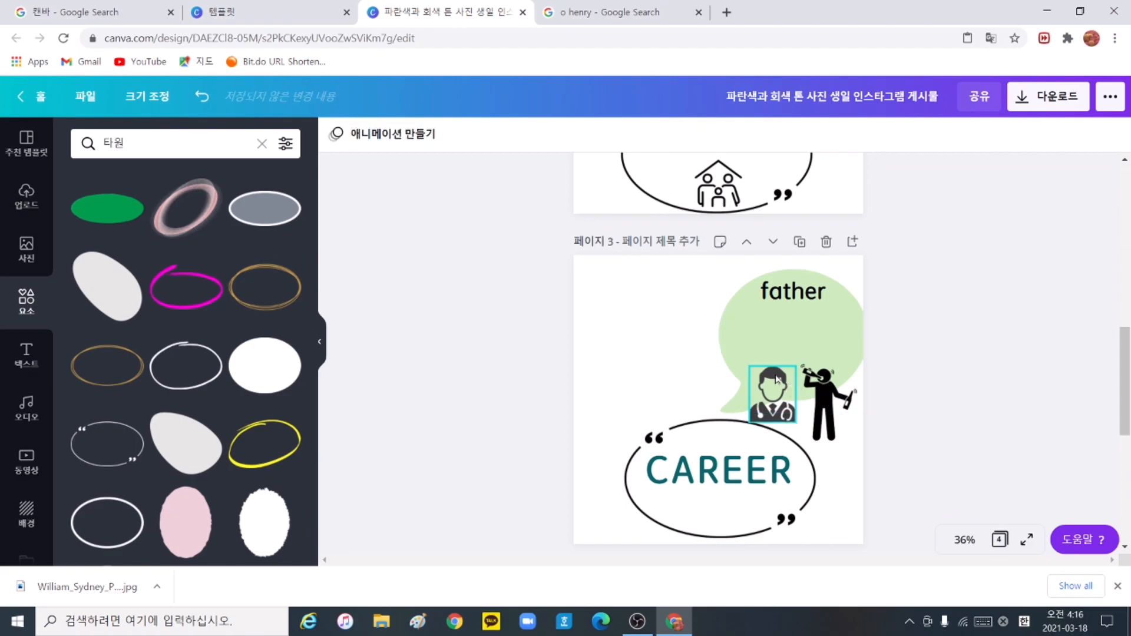
click(788, 397)
key(Delete)
click(819, 389)
key(Delete)
click(797, 356)
key(Delete)
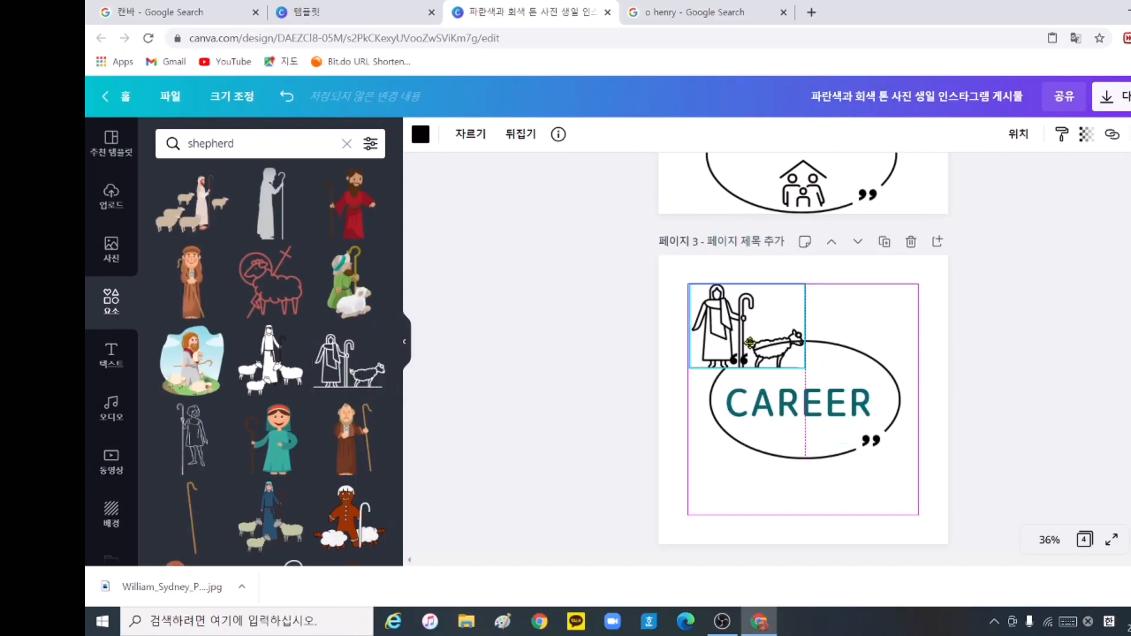
Move the shepherd graphic into the upper-left corner of page 3
drag(749, 343, 722, 297)
click(644, 354)
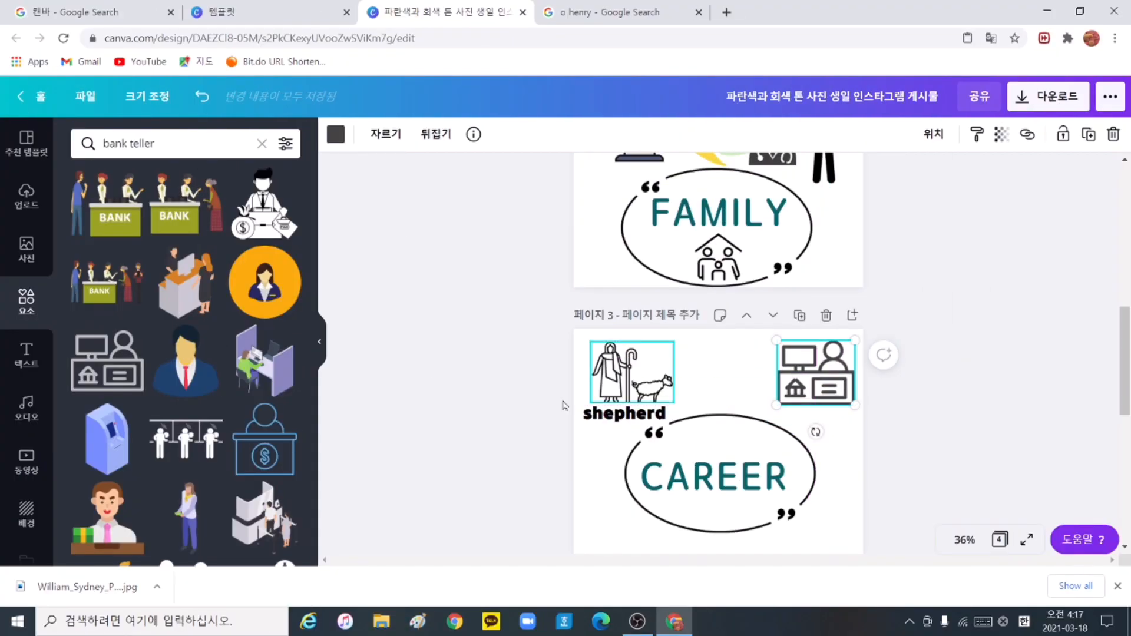
Duplicate the "shepherd" label beneath the bank counter graphic and change the copy's wording to "bank teller"
click(624, 413)
key(ctrl+c)
key(ctrl+v)
drag(602, 416, 781, 413)
double_click(780, 413)
text(b)
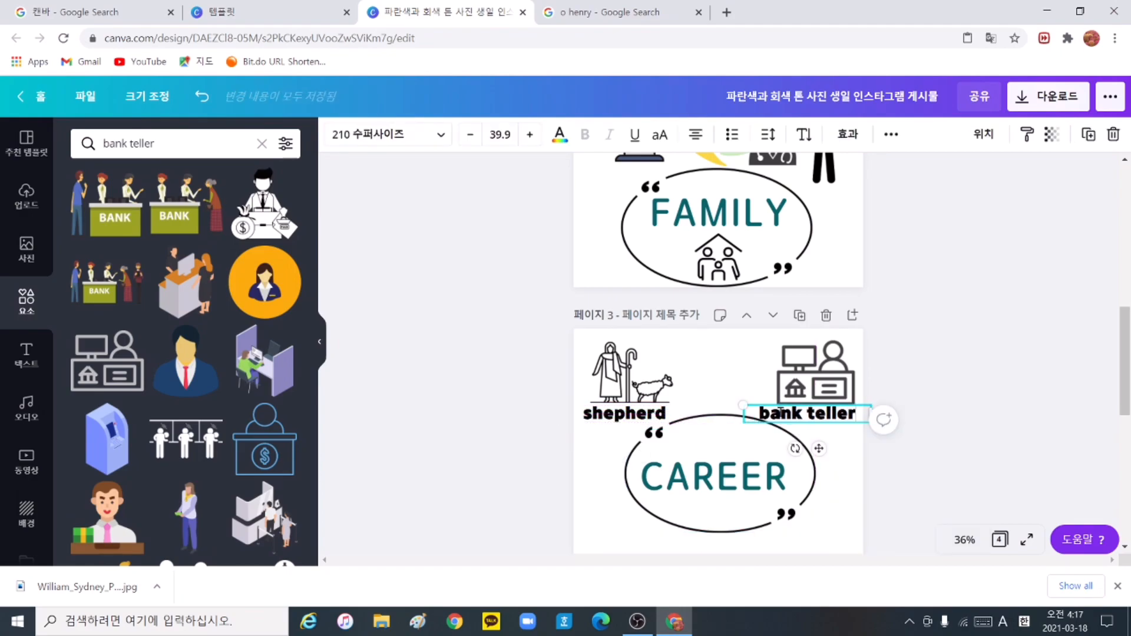
Add the police-chase fugitive graphic, and shrink the CAREER title to size 81.9 with a smaller quotation-mark oval around it
click(718, 472)
drag(821, 533, 806, 525)
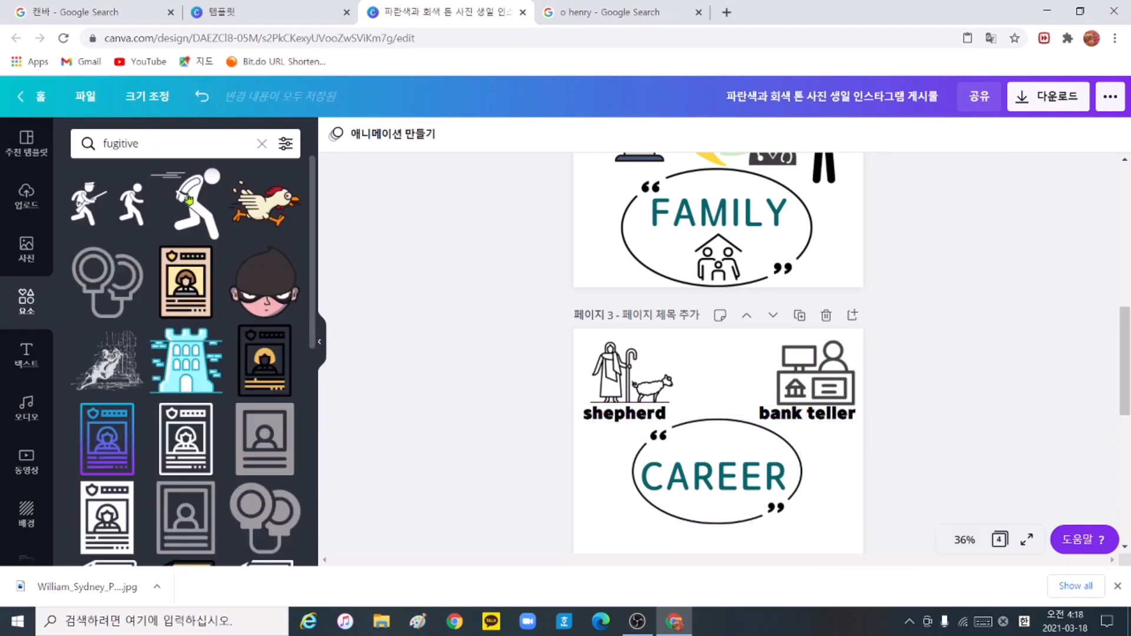
click(108, 204)
mouse_move(783, 512)
mouse_down()
mouse_move(740, 485)
mouse_move(815, 497)
mouse_move(767, 502)
mouse_up()
click(700, 436)
drag(658, 435, 610, 422)
click(713, 476)
drag(801, 496, 778, 491)
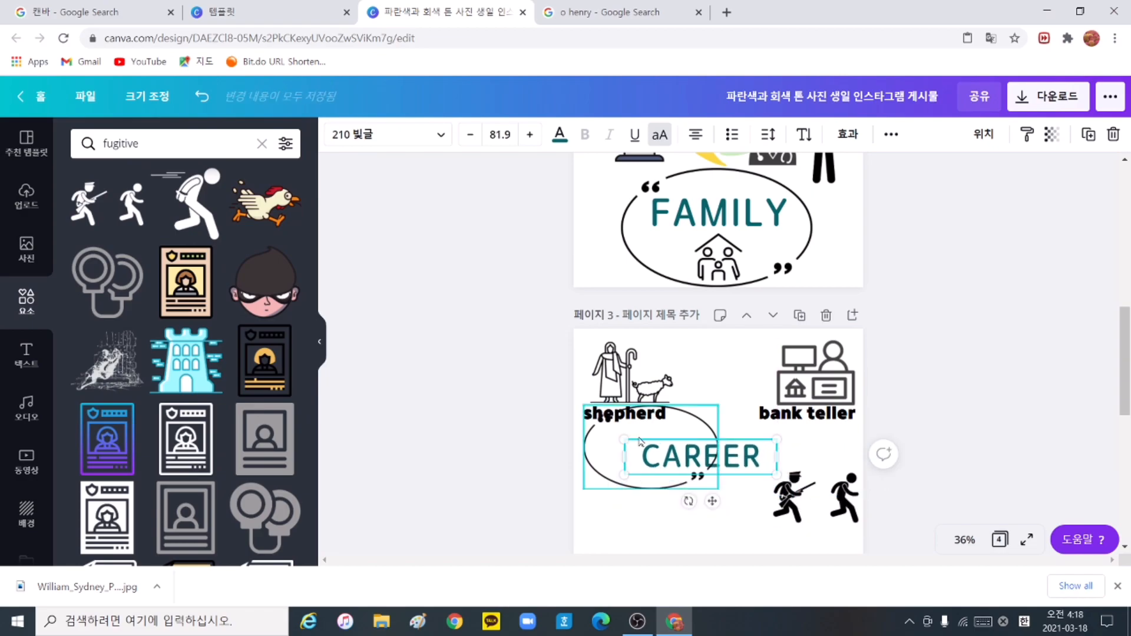
drag(638, 435, 687, 444)
Move the fugitive graphic up under "bank teller" and label it "fugitive" using a copy of the bank teller label
drag(815, 499, 814, 467)
right_click(848, 414)
click(881, 314)
right_click(798, 512)
click(842, 499)
drag(801, 423, 800, 499)
double_click(799, 498)
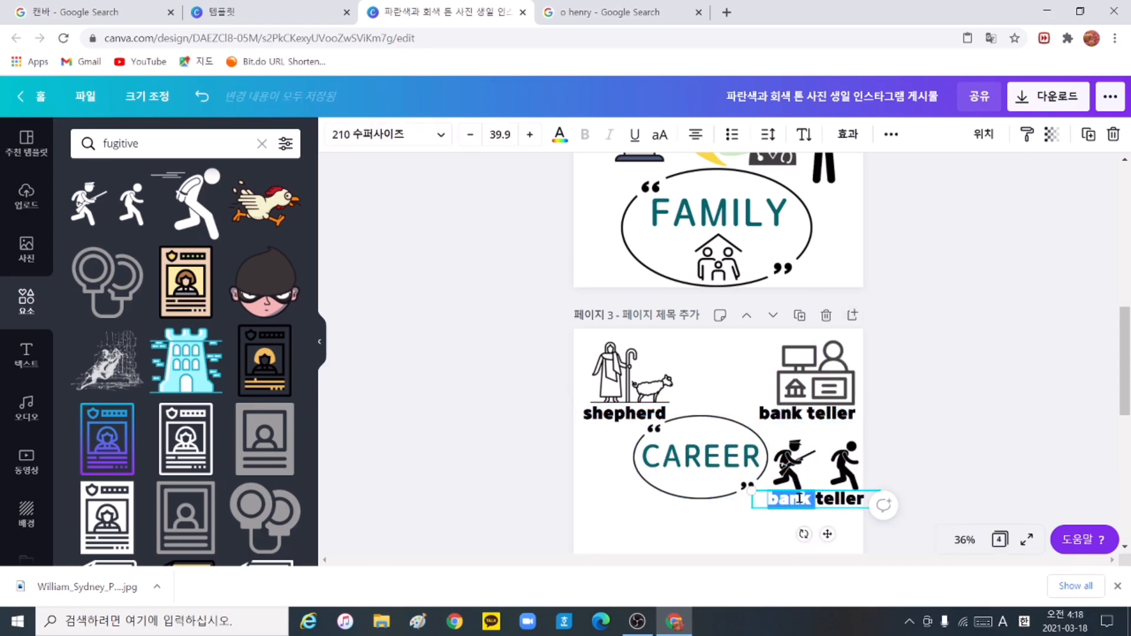
triple_click(799, 499)
text(fugitive)
Color the "fugitive" label dark blue
click(560, 134)
click(204, 281)
click(777, 364)
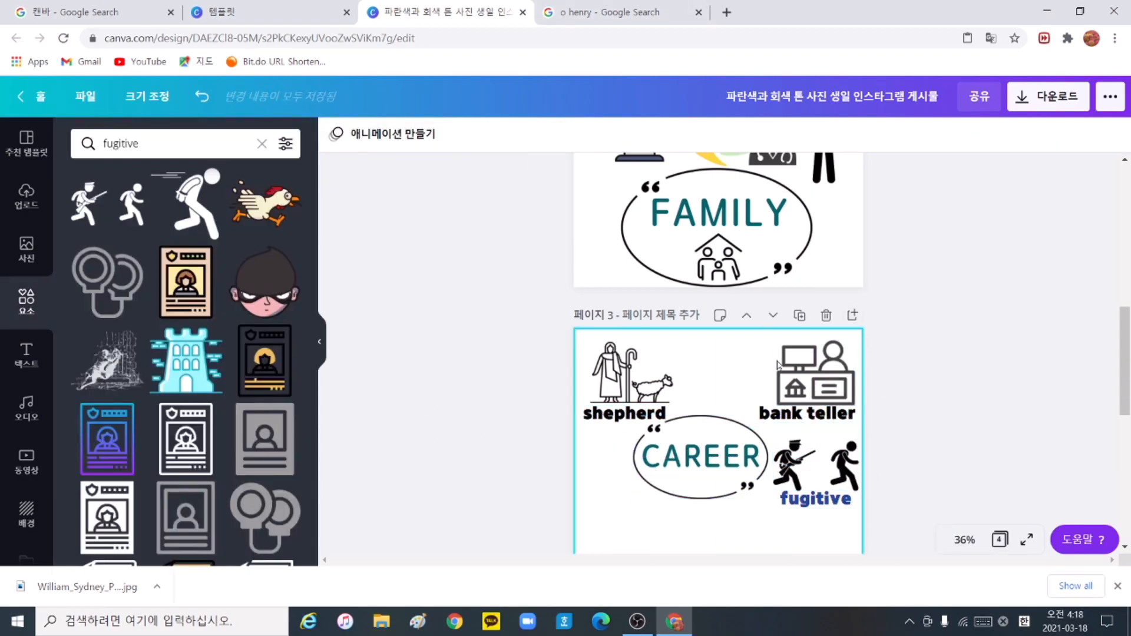
Search the elements for "prisoner" and place the man-behind-bars graphic in the lower-right corner of page 3
scroll(777, 364, down, 1)
double_click(188, 147)
text(prisoner)
key(Return)
click(107, 517)
drag(658, 337, 705, 384)
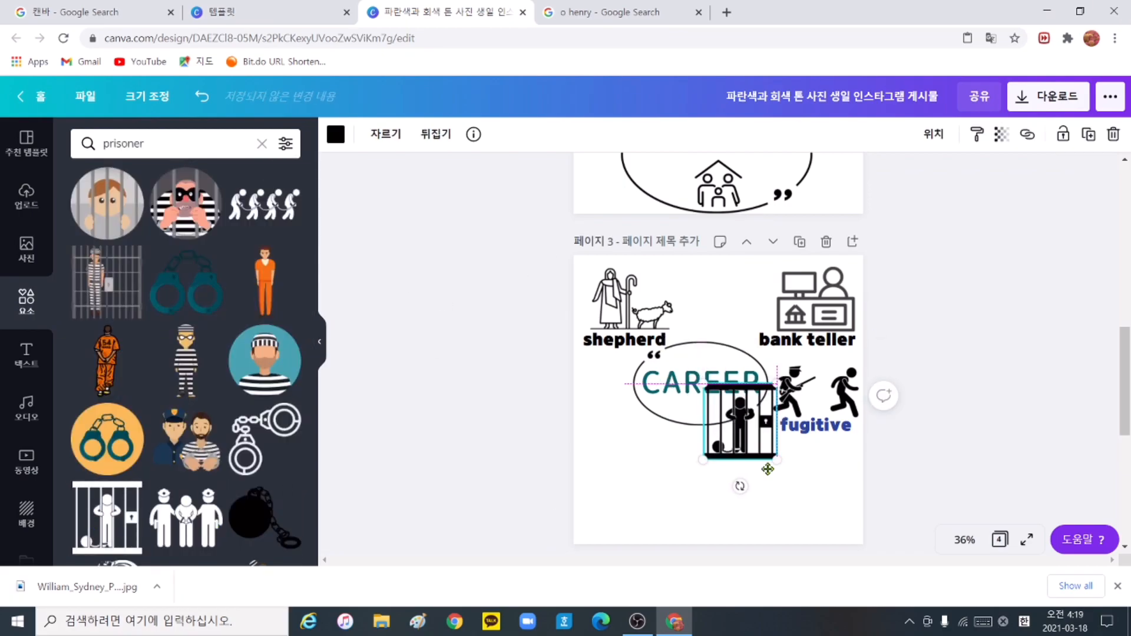
drag(766, 456, 833, 515)
Duplicate the "fugitive" label beneath the jail graphic and change the copy's wording to "prisoner"
click(819, 426)
key(ctrl+c)
key(ctrl+v)
double_click(816, 532)
text(pri)
drag(835, 431, 810, 535)
text(soner)
Color the "prisoner" label red
click(559, 135)
click(86, 359)
click(511, 406)
Change the copied label under the newspaper graphic to "newspaper writer" and color it orange
click(603, 501)
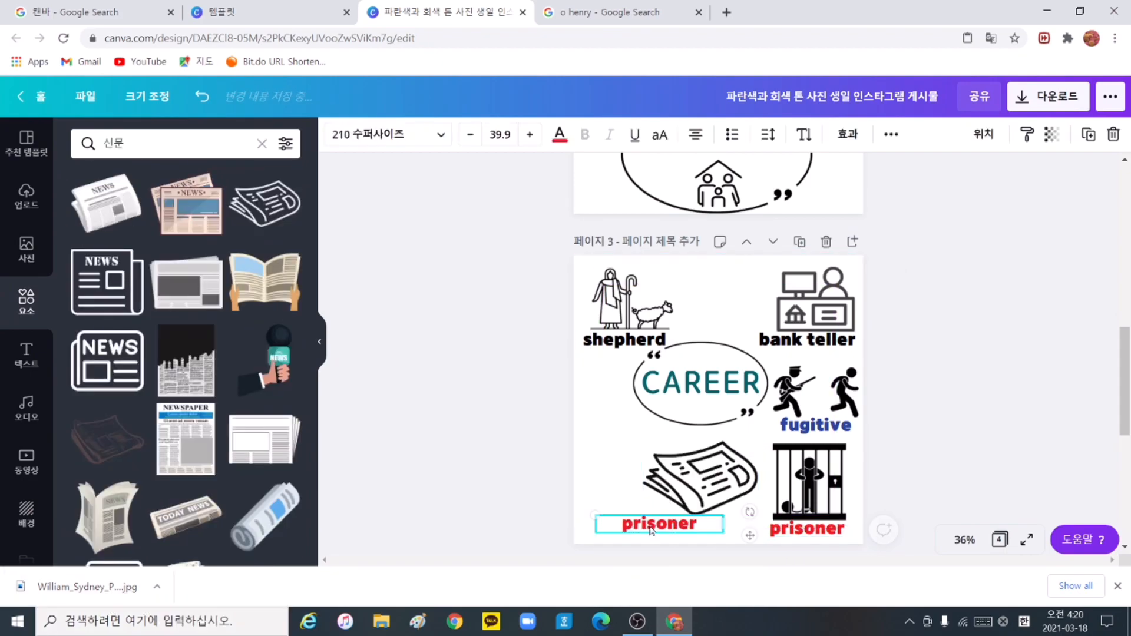
text(spaper writer)
click(558, 135)
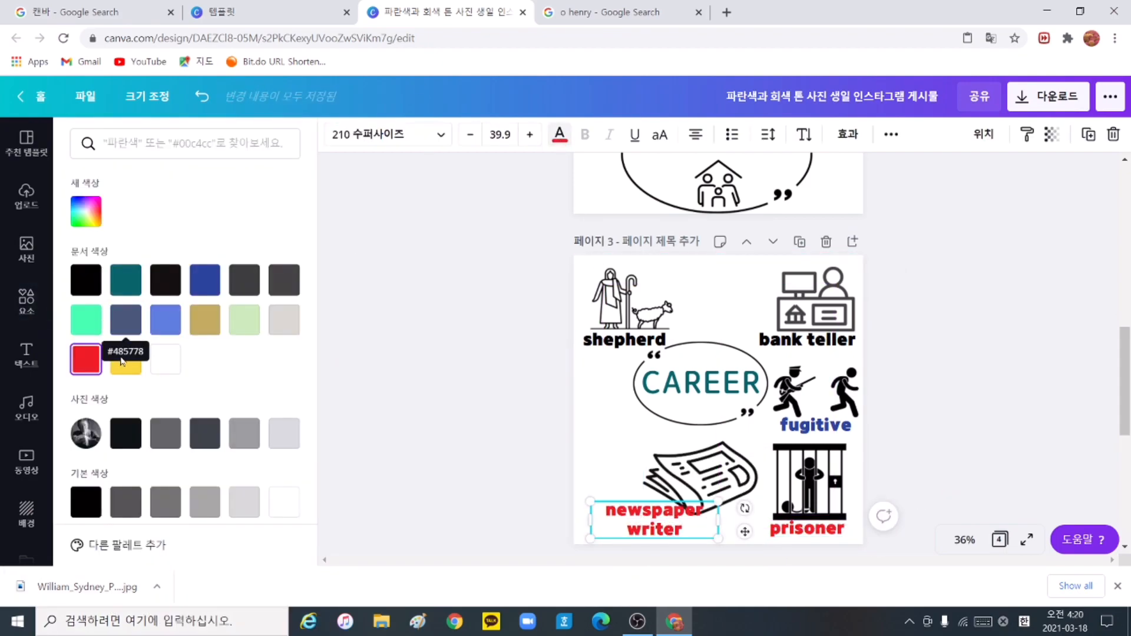
click(86, 211)
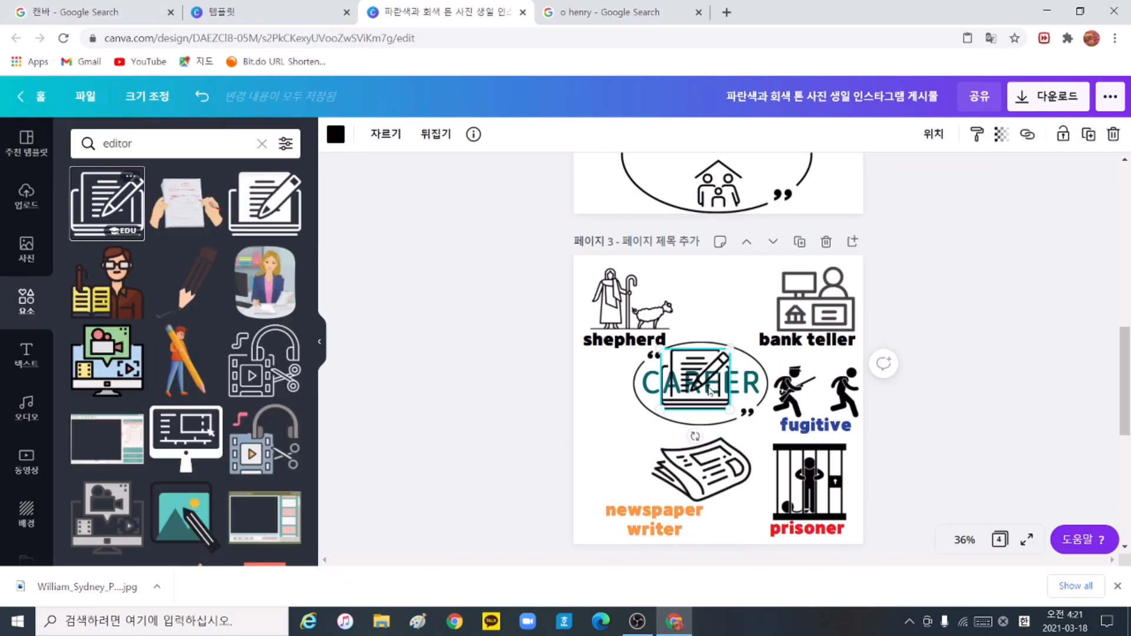
Move the laptop-and-pencil editor graphic below the CAREER oval, and shift the "newspaper writer" label right toward the jail graphic
drag(710, 391, 678, 448)
drag(656, 518, 699, 519)
Duplicate the "newspaper writer" label beneath the editor graphic and change the copy's wording to "magazine editor"
right_click(700, 519)
click(743, 307)
right_click(627, 455)
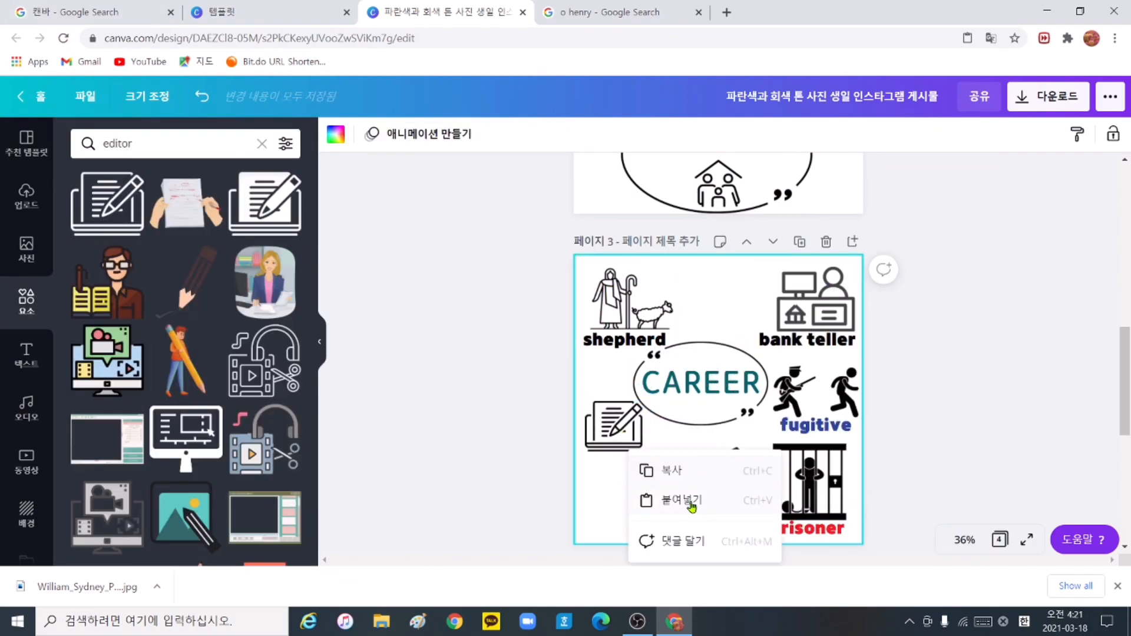
click(691, 503)
double_click(605, 463)
text(magazine)
double_click(654, 485)
text(editor)
Color the "magazine editor" label magenta with a custom color
click(634, 475)
click(559, 136)
click(86, 211)
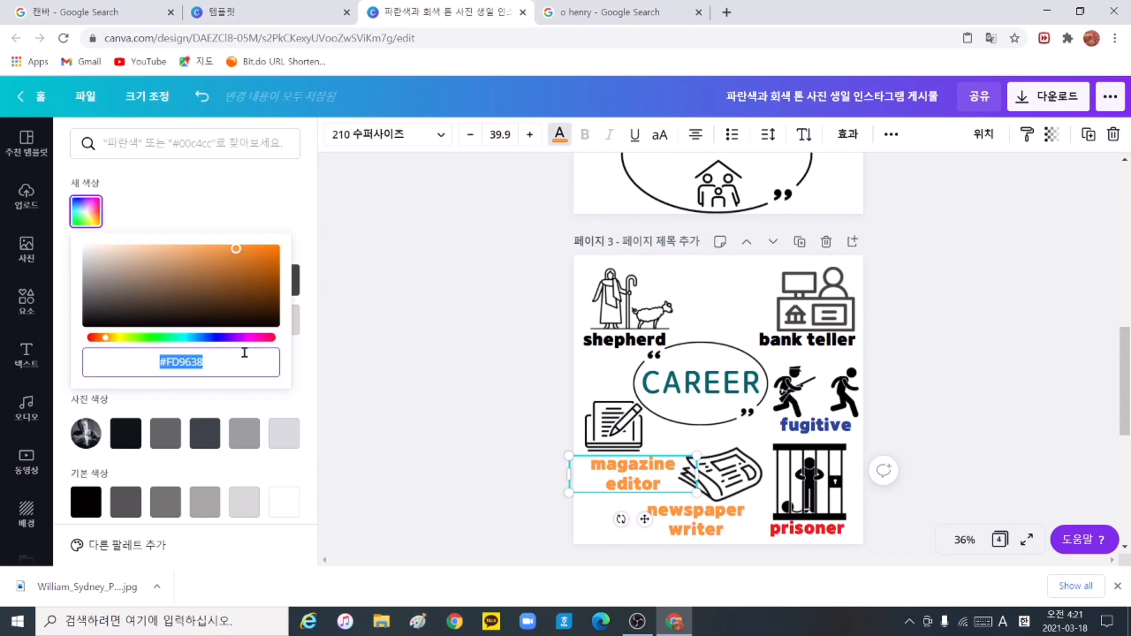
click(245, 336)
Color the "shepherd" label green with a custom color
click(624, 340)
click(558, 142)
click(86, 211)
click(168, 336)
click(271, 277)
click(422, 314)
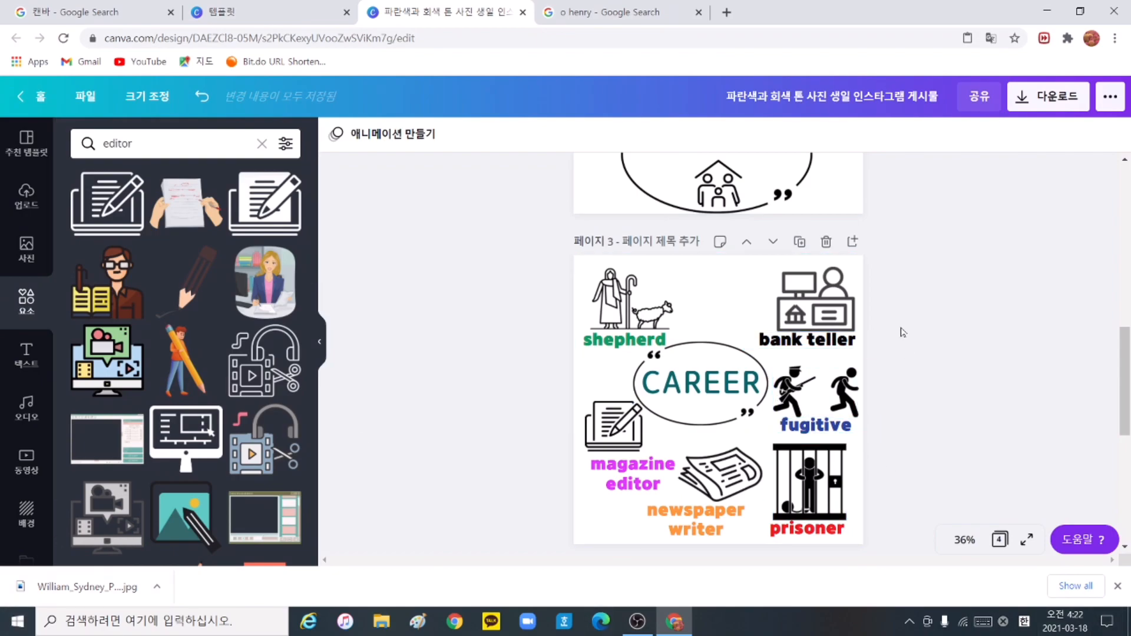
scroll(895, 327, up, 3)
scroll(893, 321, down, 4)
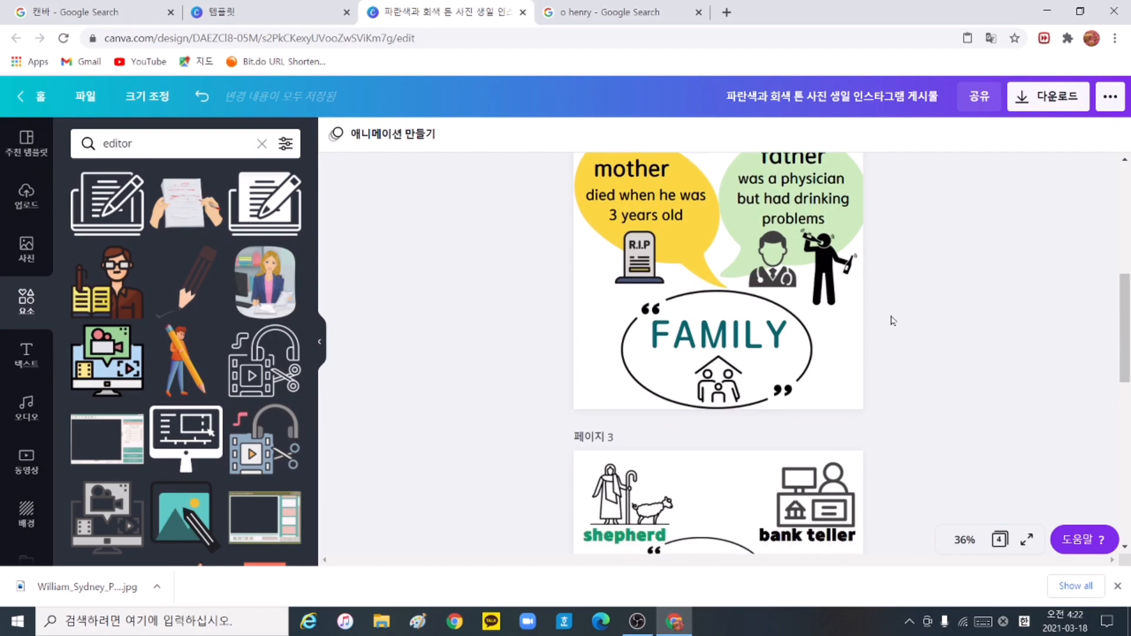
scroll(888, 312, down, 1)
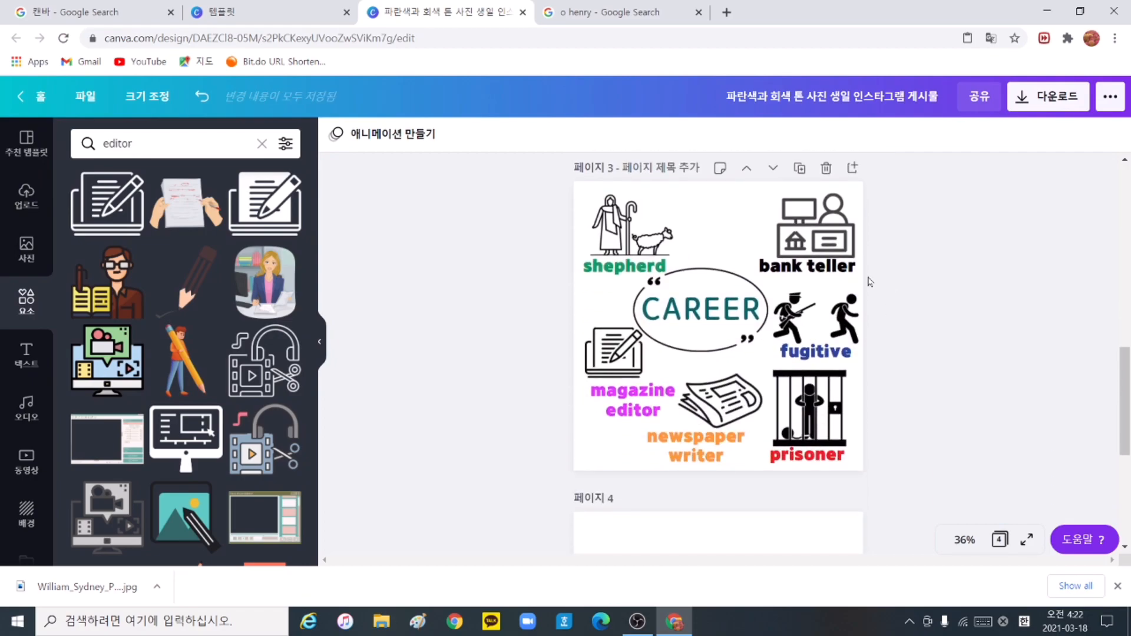
scroll(715, 366, down, 2)
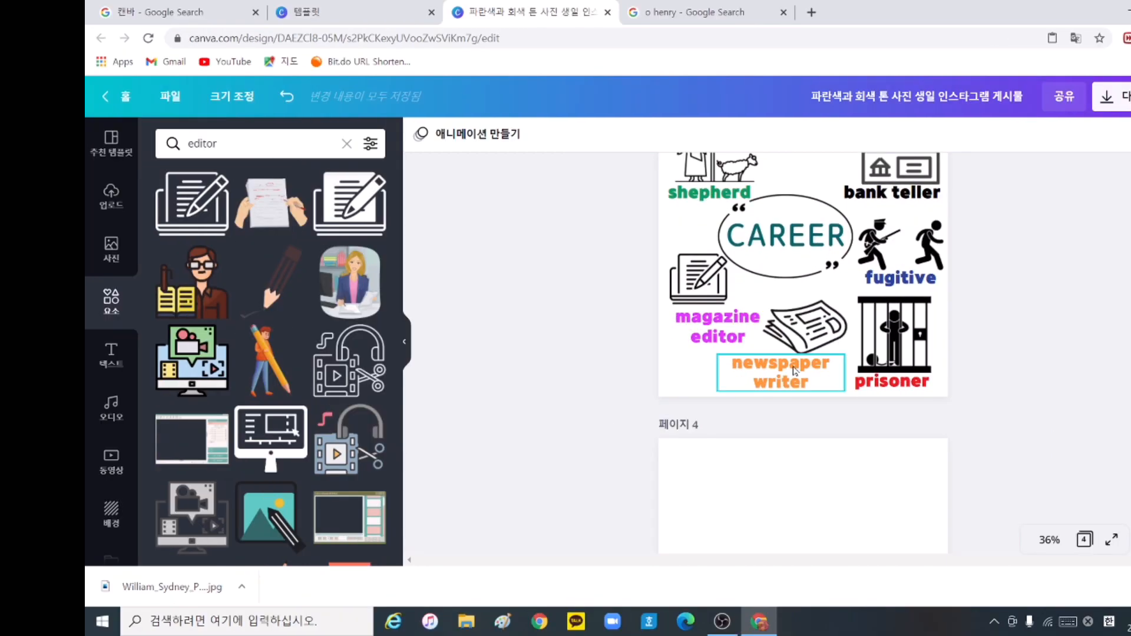
click(745, 453)
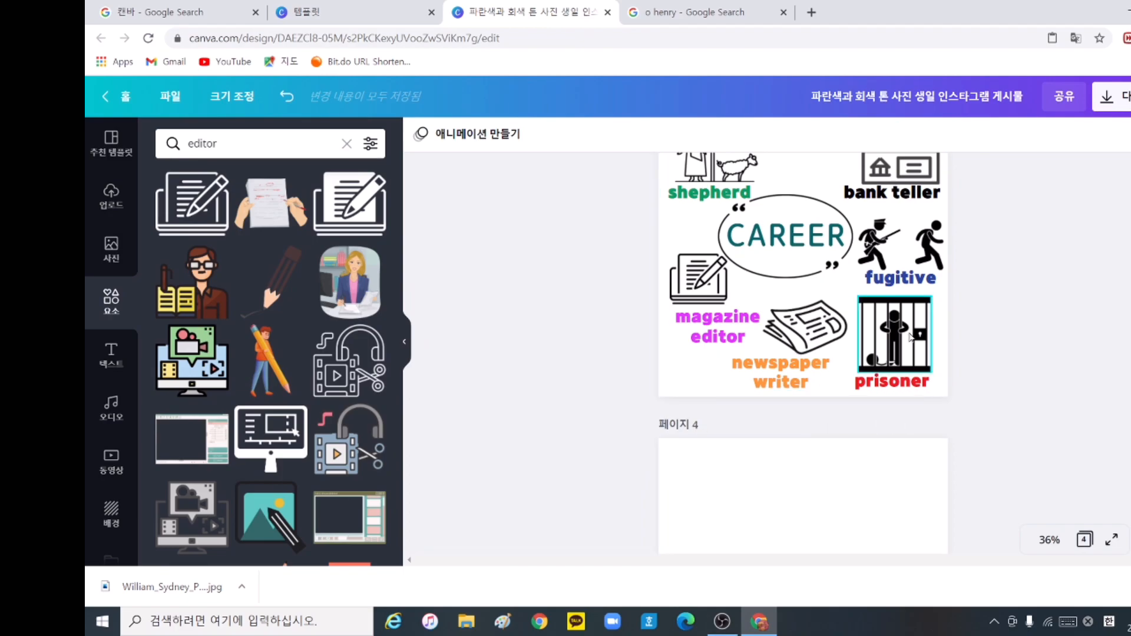
Delete the empty page that follows the CAREER page
scroll(919, 349, down, 4)
scroll(904, 331, up, 8)
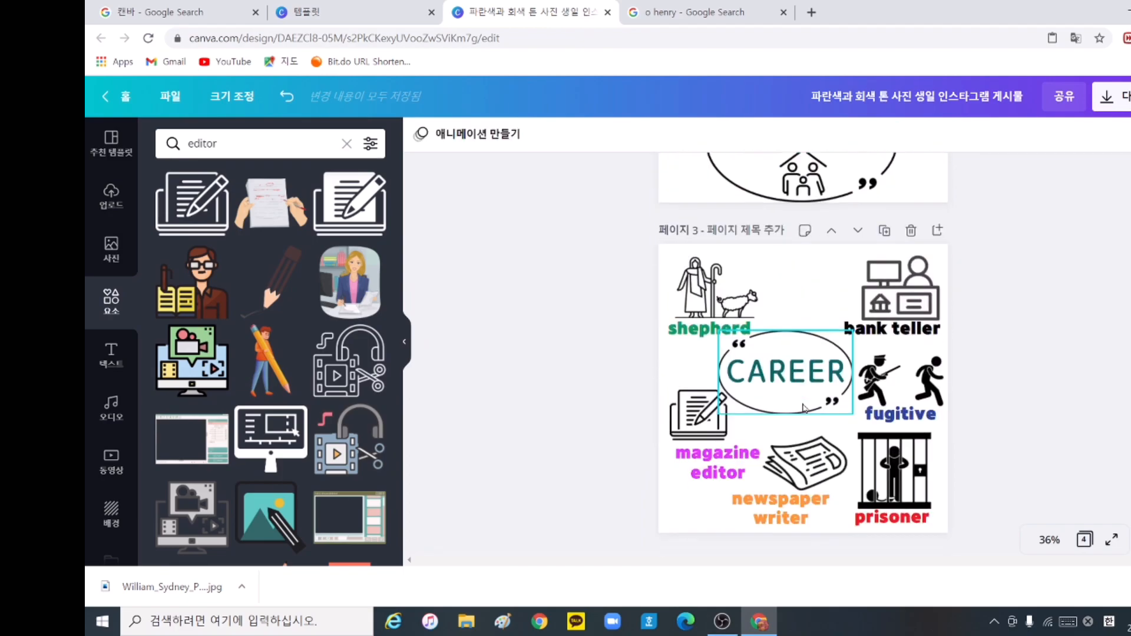
scroll(933, 403, down, 5)
click(911, 363)
Duplicate the O. HENRY title page and move the copy to the end of the design as page 4
scroll(907, 330, up, 10)
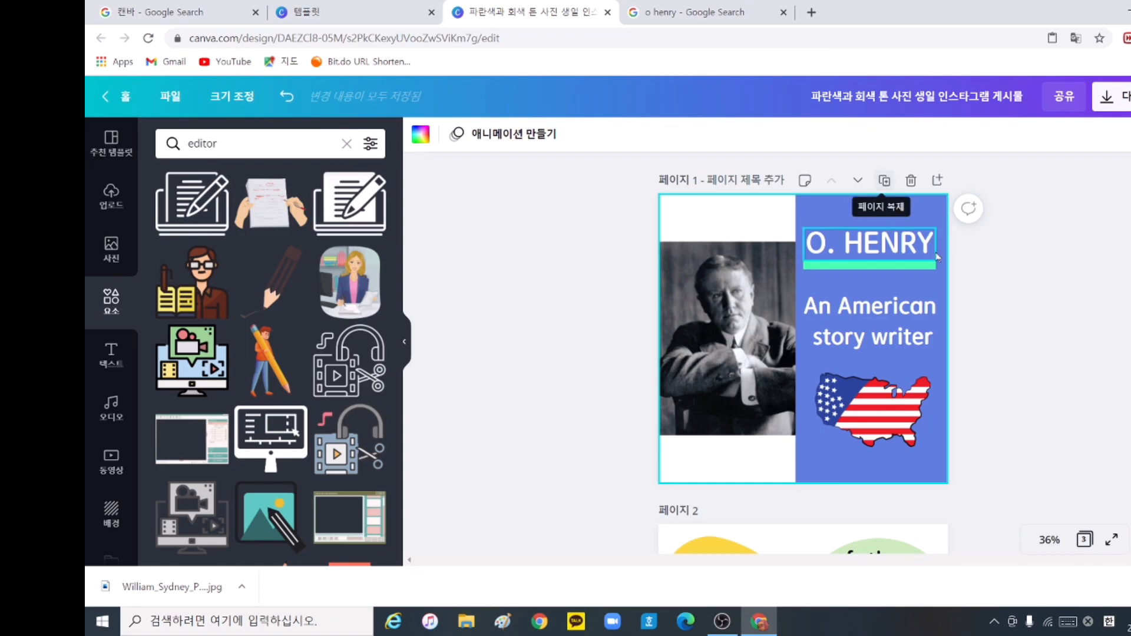
click(883, 181)
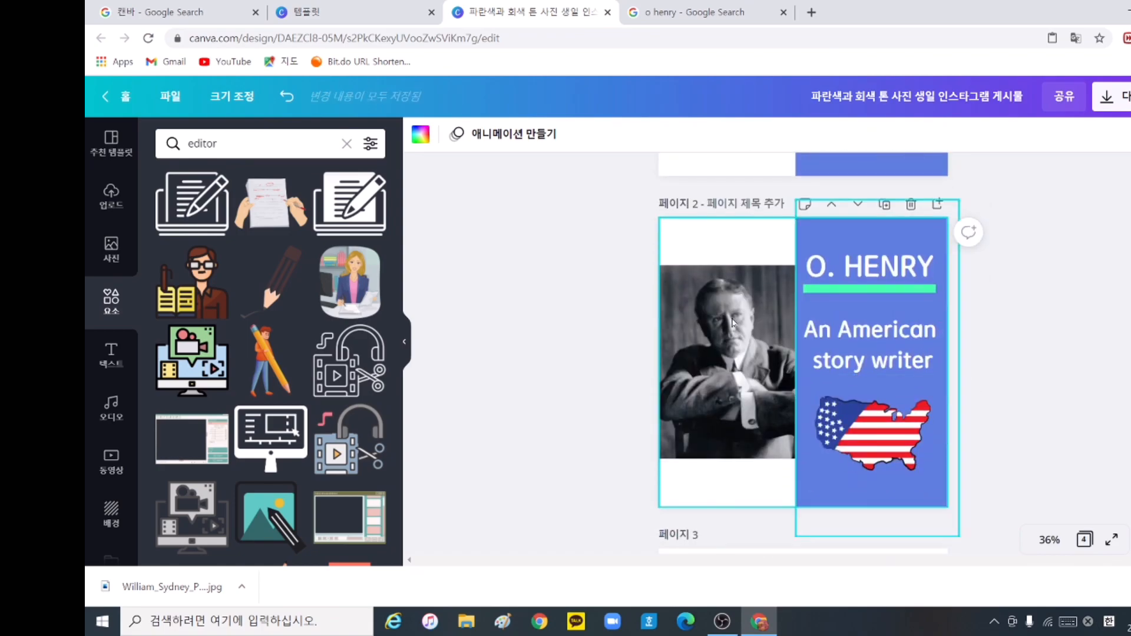
click(859, 205)
click(859, 205)
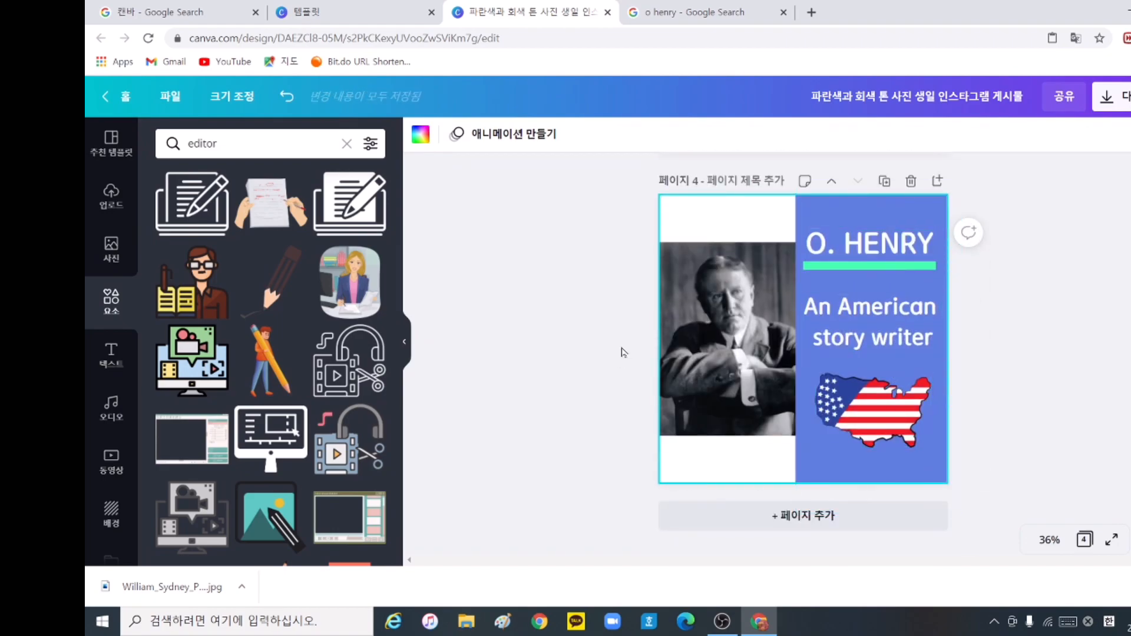
On page 4, delete the portrait photo and widen the blue panel to cover the whole page
click(752, 289)
key(Delete)
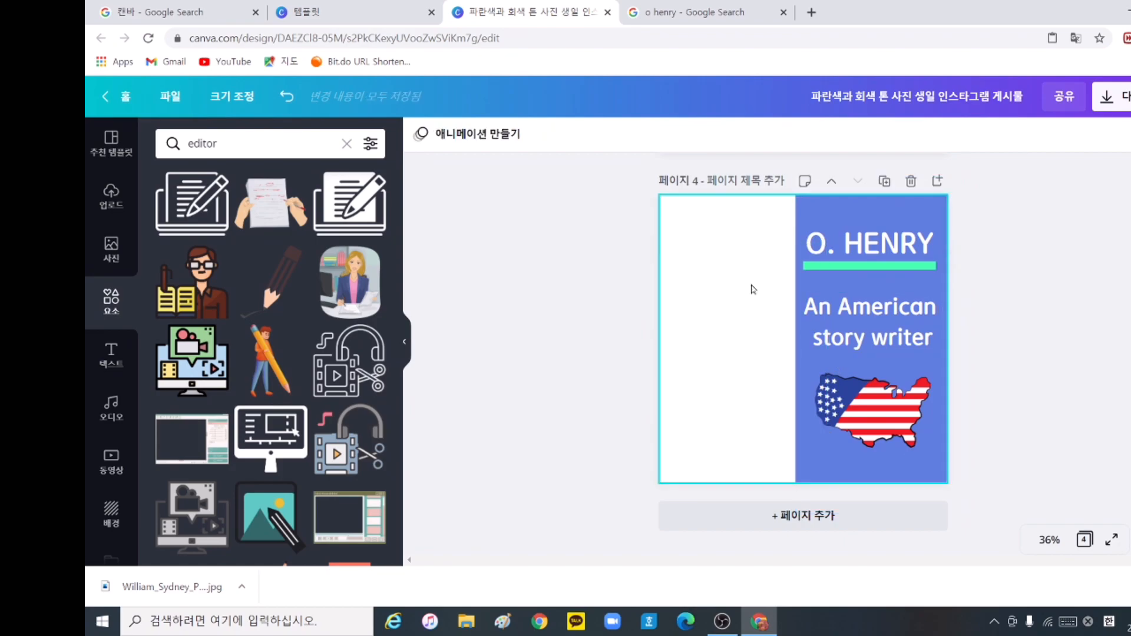
click(848, 401)
click(844, 337)
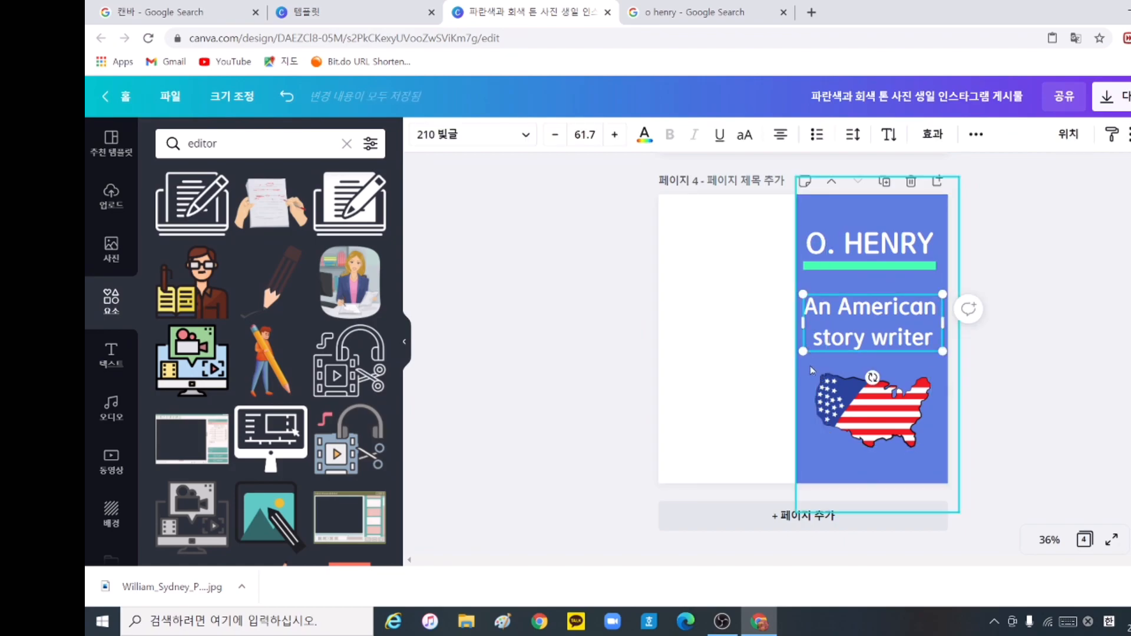
click(808, 371)
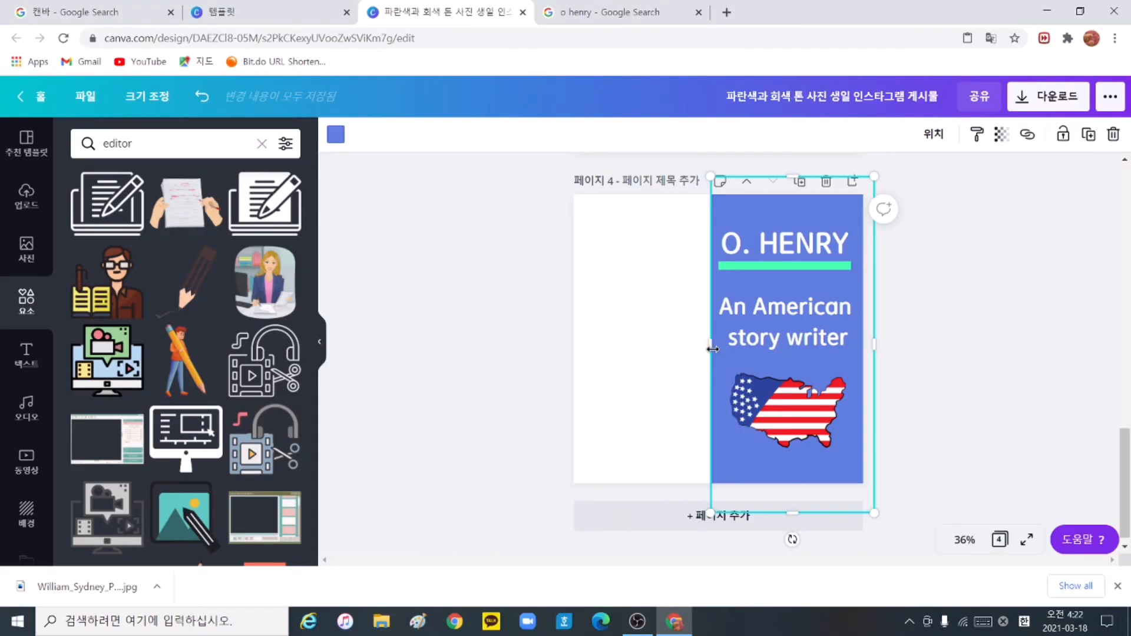
drag(797, 345, 655, 341)
Enlarge page 4's O. HENRY title to about 753 px wide, and delete the "An American story writer" text
click(859, 240)
drag(918, 259, 898, 252)
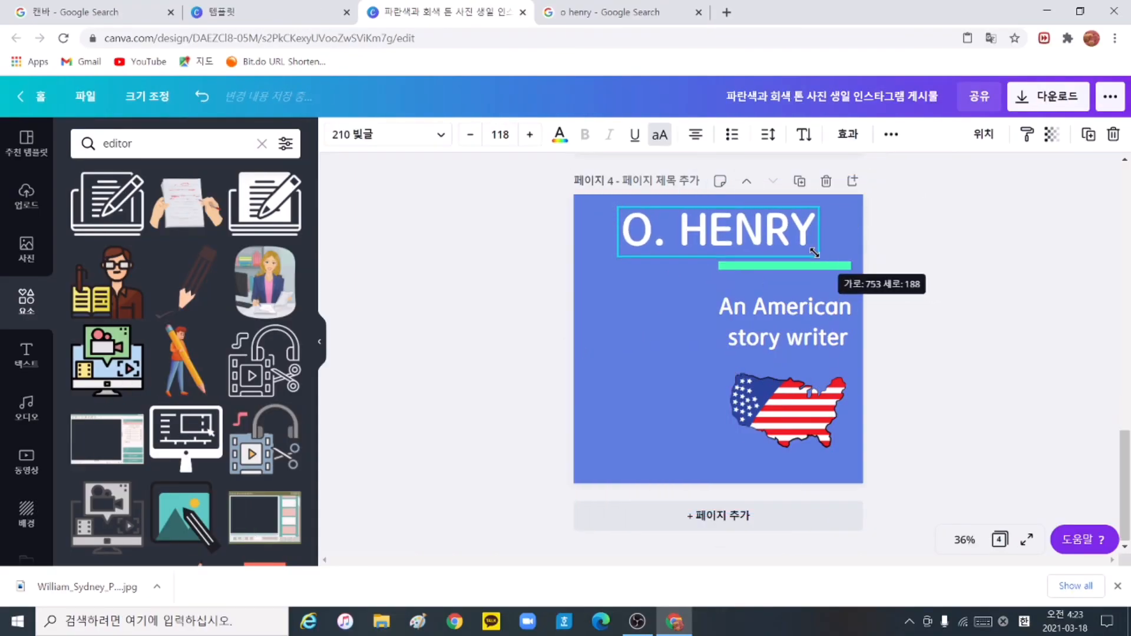
drag(815, 252, 795, 261)
click(784, 321)
key(Delete)
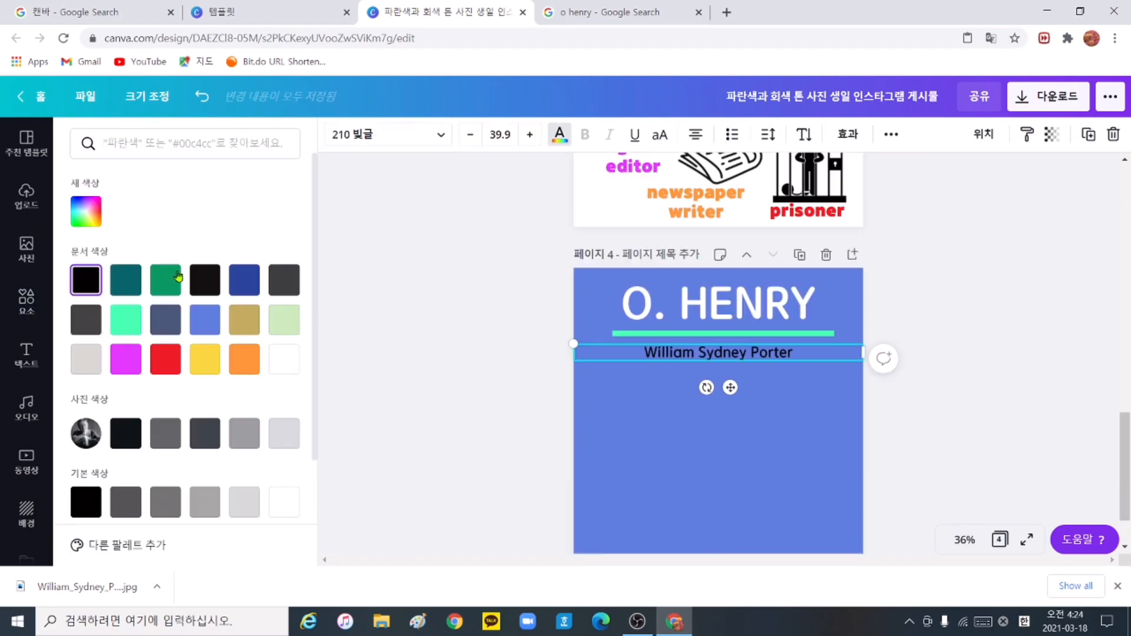
Color the "William Sydney Porter" line mint green to match the underline, and place a duplicate of it below
click(126, 319)
click(471, 359)
click(718, 354)
key(ctrl+c)
key(ctrl+v)
drag(717, 358, 765, 404)
Reword the duplicated line as "Porter's 400 short stories" on two lines and enlarge it to about font size 59.6
triple_click(765, 404)
text(Porte)
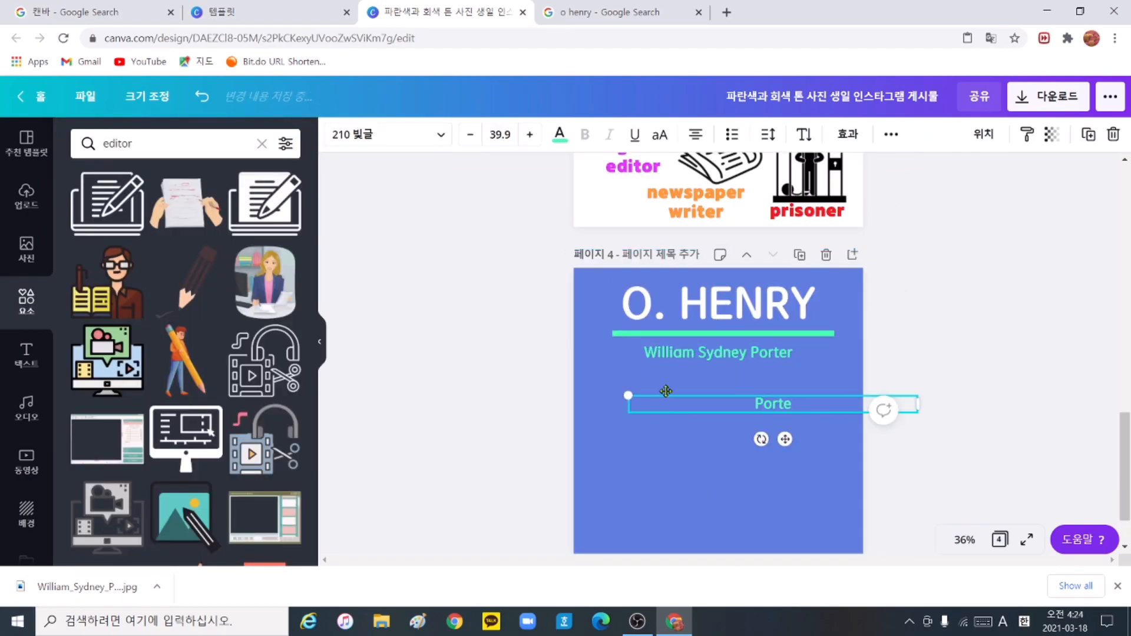
text(r's 400)
key(Return)
text(short stories)
drag(918, 413, 802, 414)
drag(715, 413, 733, 394)
drag(819, 414, 899, 435)
click(460, 283)
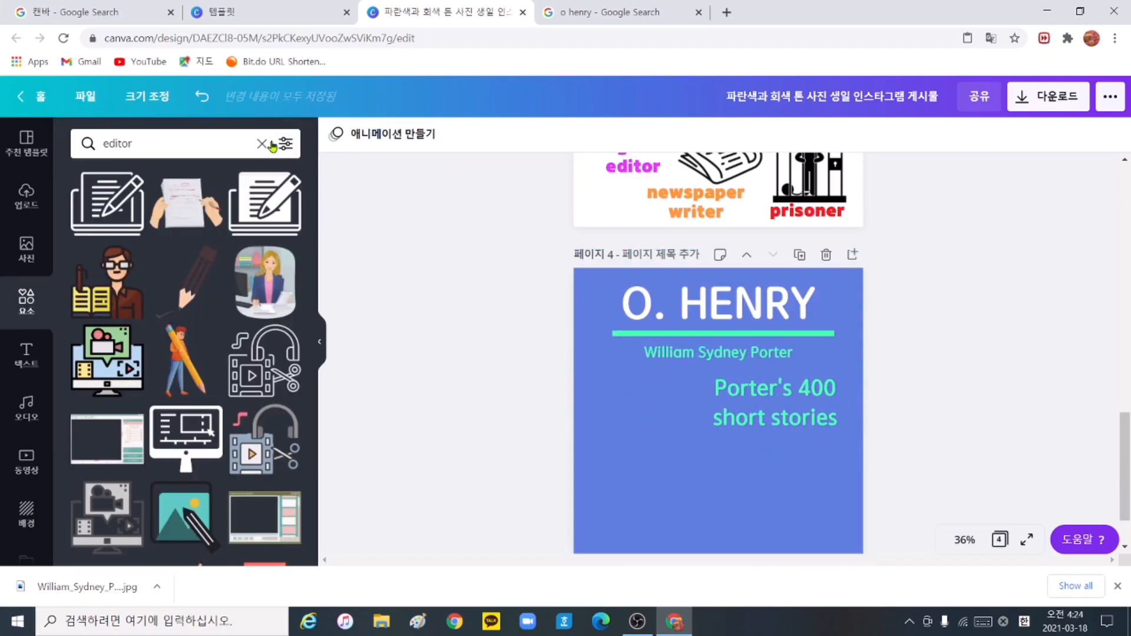
click(262, 143)
text(책)
key(Return)
Search the elements for "books" and place the tall stack of books to the left of the "Porter's 400 short stories" text
click(260, 145)
text(books)
key(Return)
click(107, 204)
drag(707, 401, 634, 406)
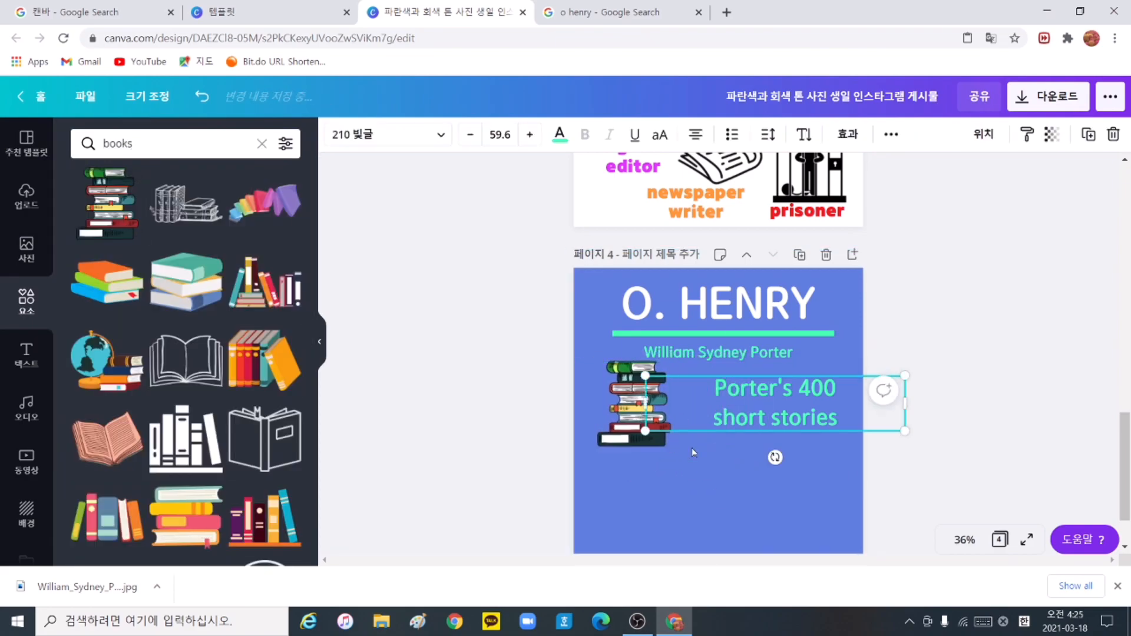
click(883, 389)
click(923, 447)
Shrink the framed portrait graphic and place it in the lower half of the pink circle
scroll(949, 441, down, 2)
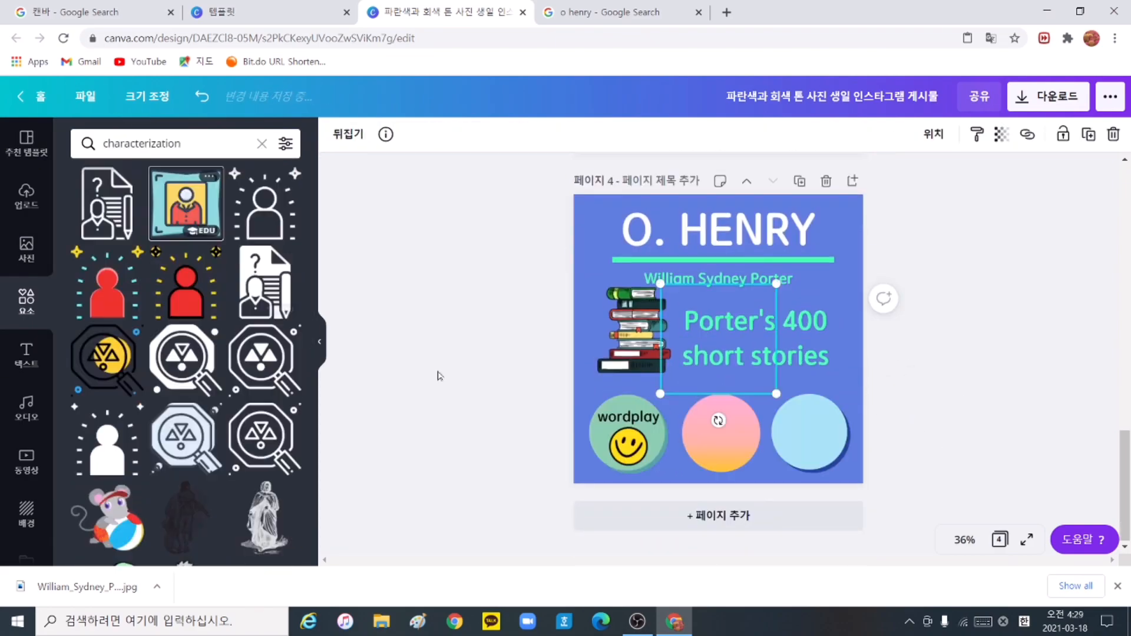
drag(660, 284, 739, 359)
drag(757, 376, 724, 450)
Duplicate the "wordplay" label onto the pink circle and change the copy's wording to "characterization"
click(628, 417)
key(ctrl+c)
click(698, 386)
key(ctrl+v)
drag(648, 423, 737, 417)
double_click(740, 416)
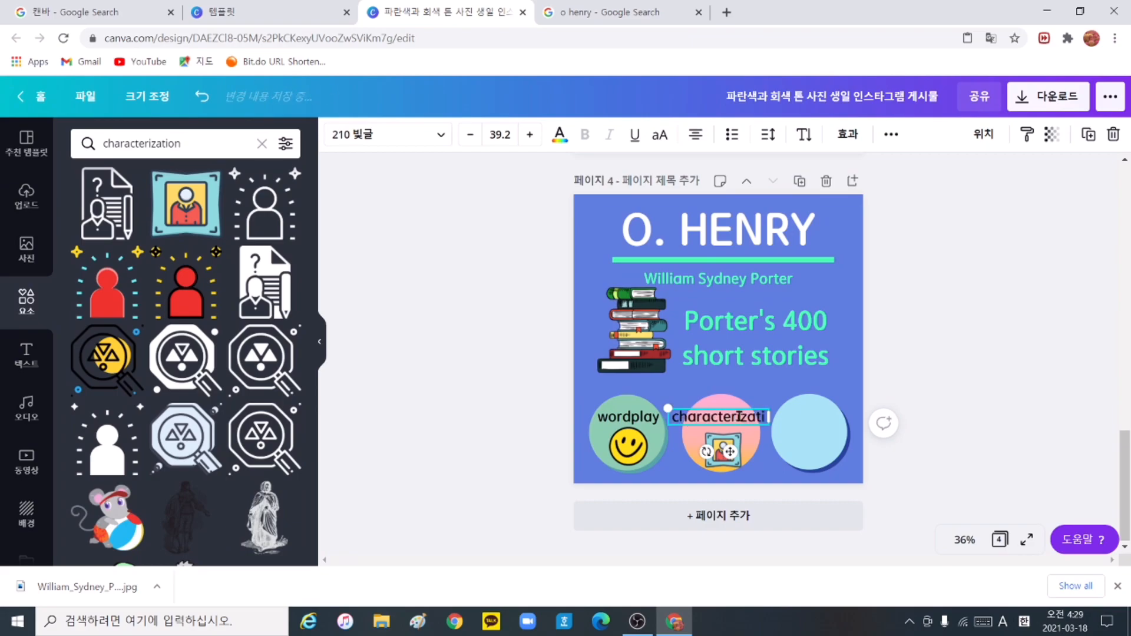
text(characterizati)
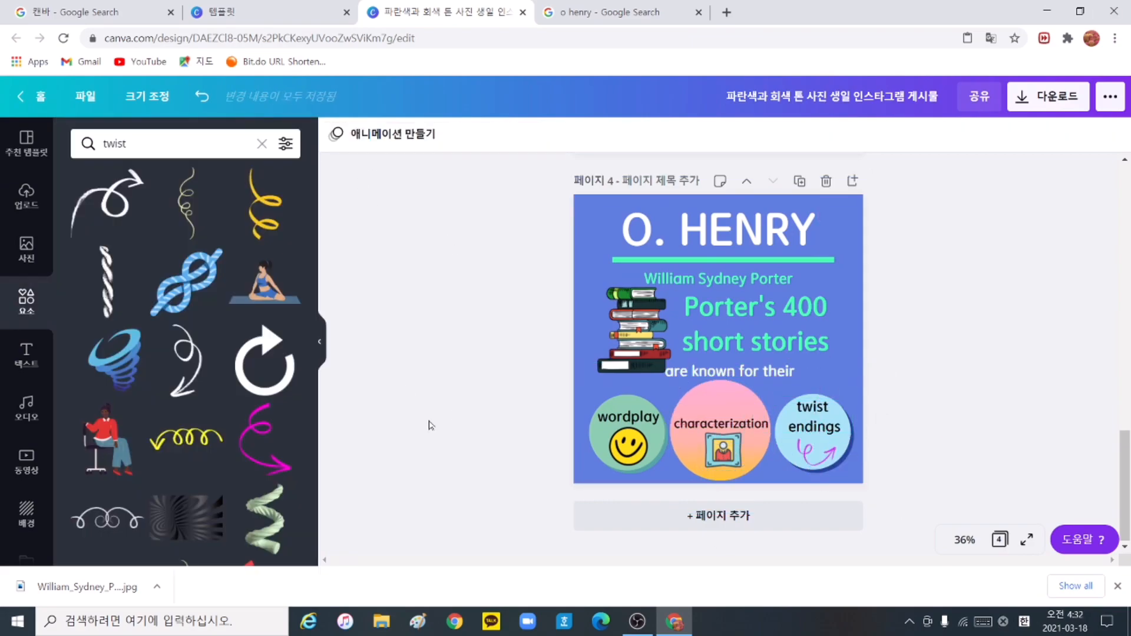
Move the stack of books toward page 4's left edge and enlarge it slightly
click(628, 348)
drag(628, 347, 607, 366)
drag(642, 306, 655, 291)
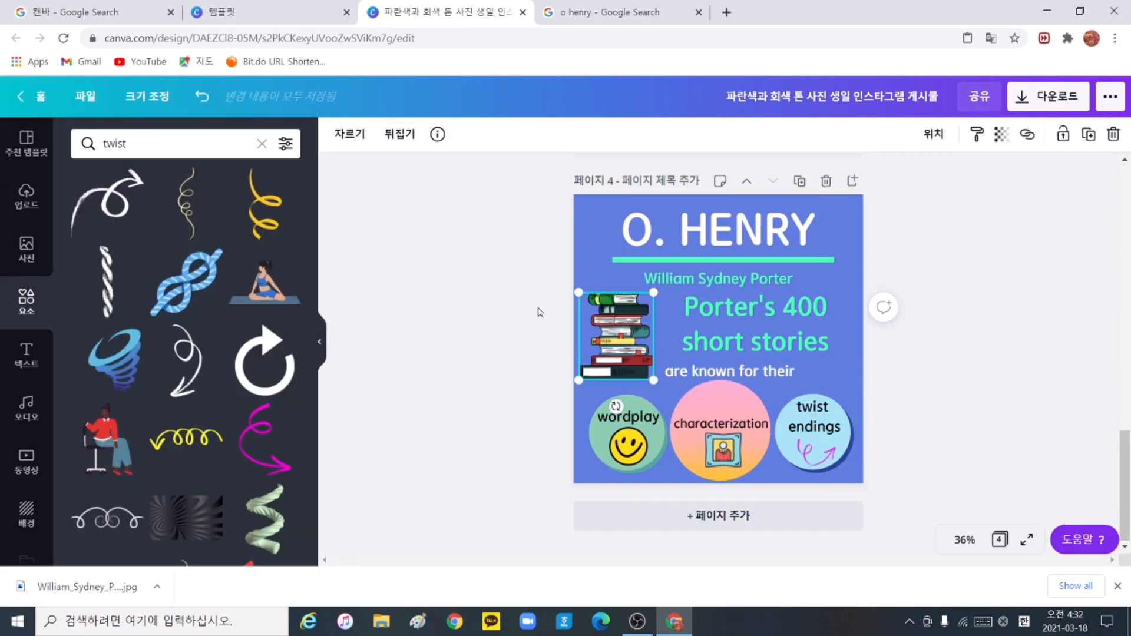
click(537, 313)
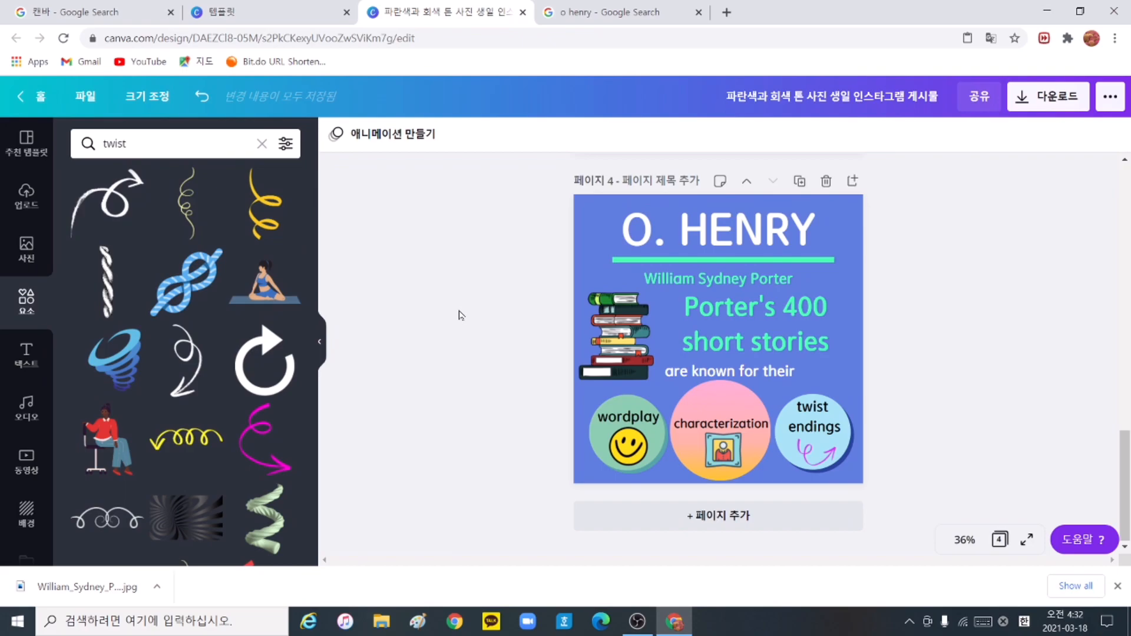
Review the four finished pages, from the portrait title page through FAMILY and CAREER to the short stories page
scroll(461, 315, up, 5)
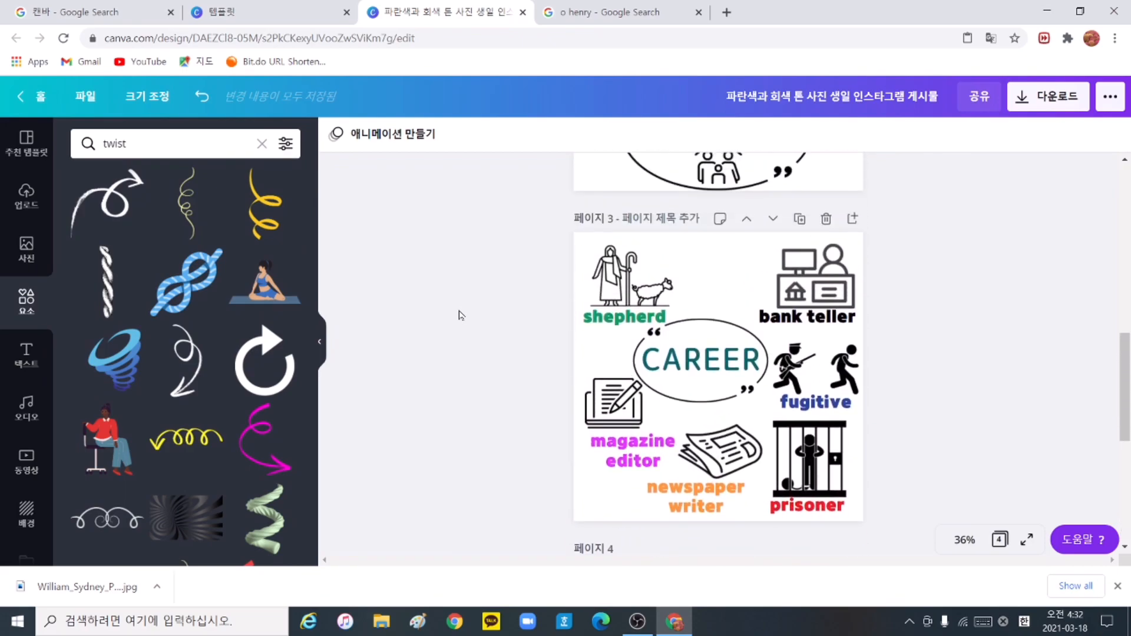
scroll(462, 315, up, 5)
scroll(461, 315, up, 4)
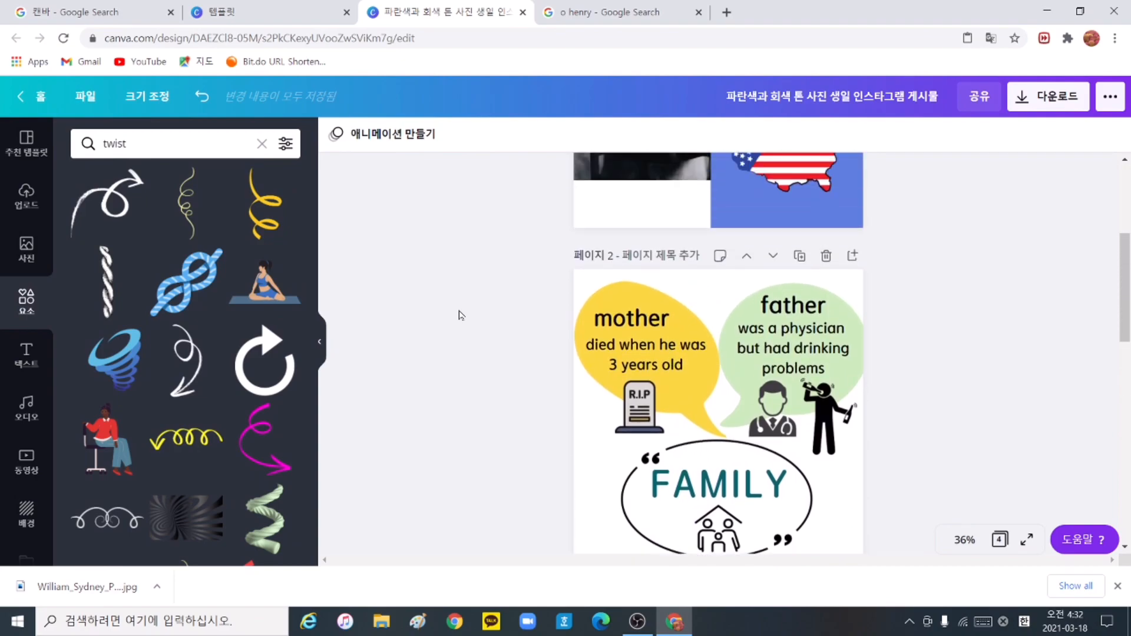
scroll(512, 347, up, 3)
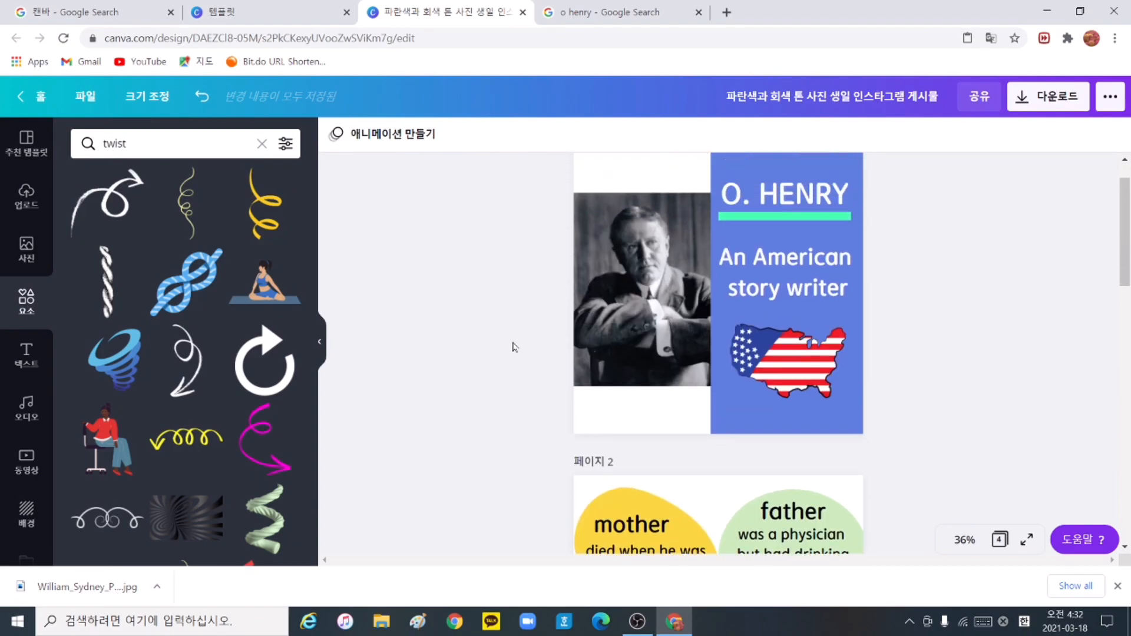
scroll(512, 346, down, 5)
scroll(513, 347, down, 7)
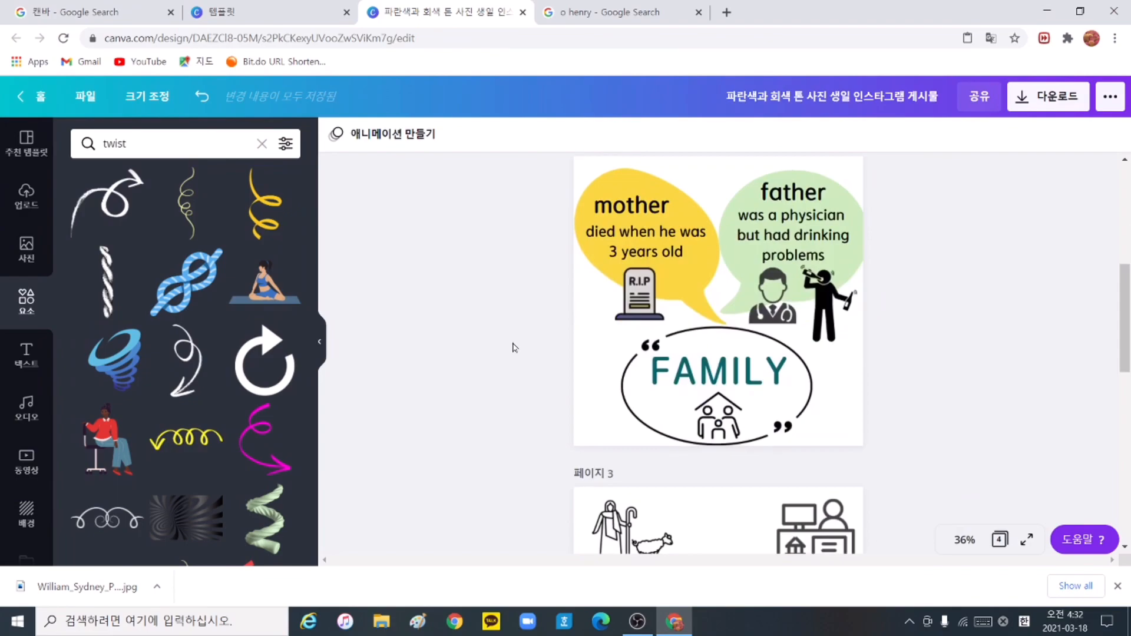
scroll(513, 354, down, 6)
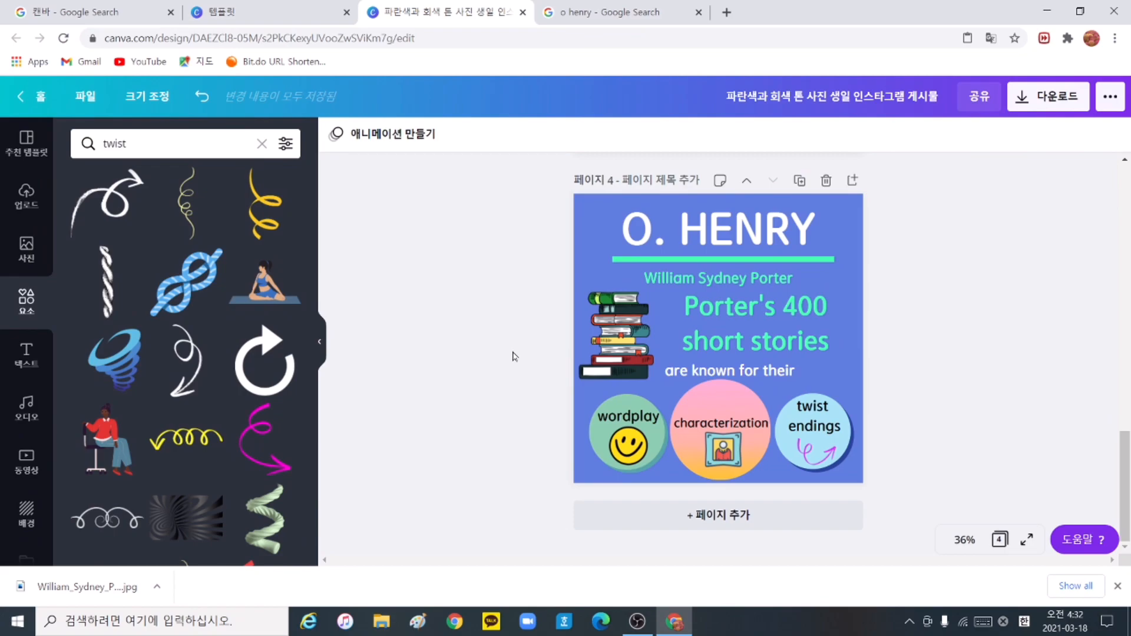
scroll(499, 359, up, 10)
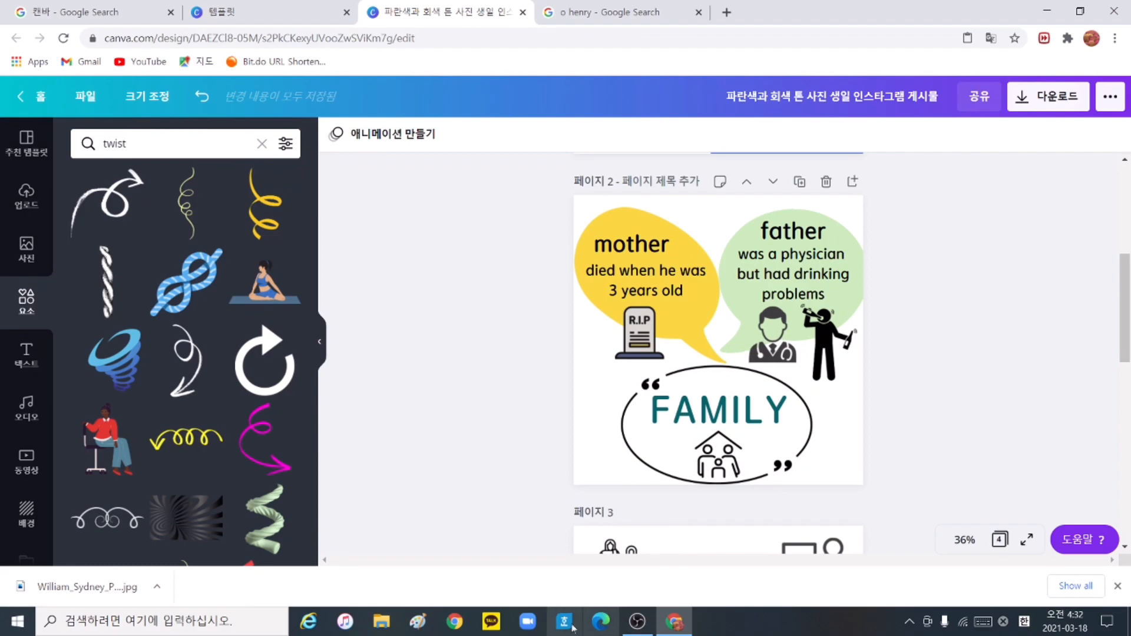
key(ctrl+t)
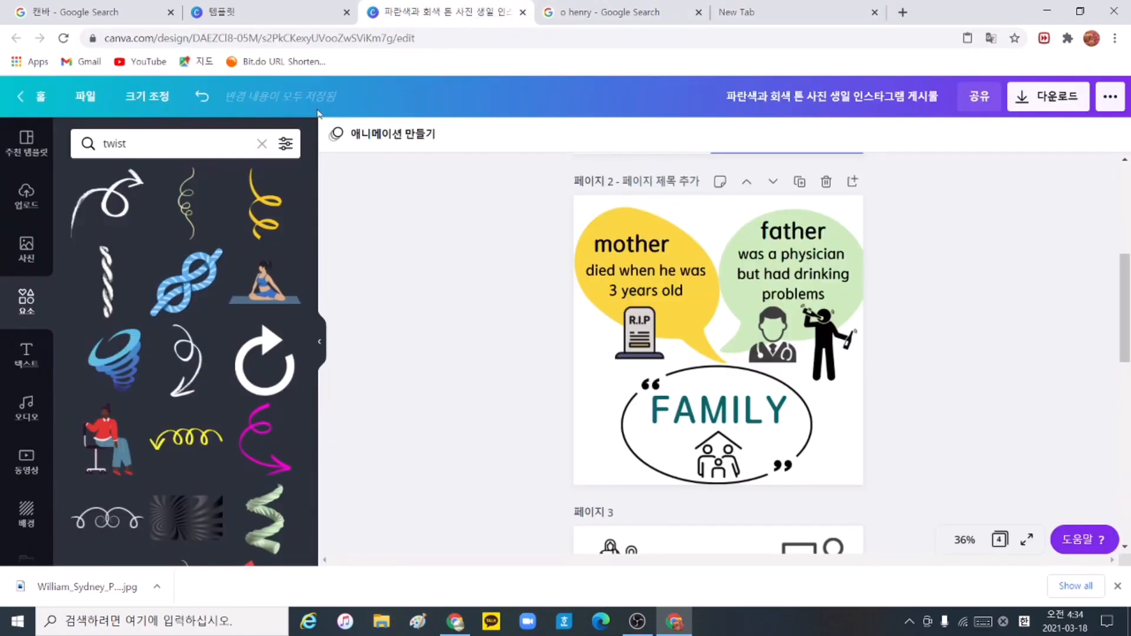
scroll(897, 307, up, 3)
scroll(896, 305, down, 6)
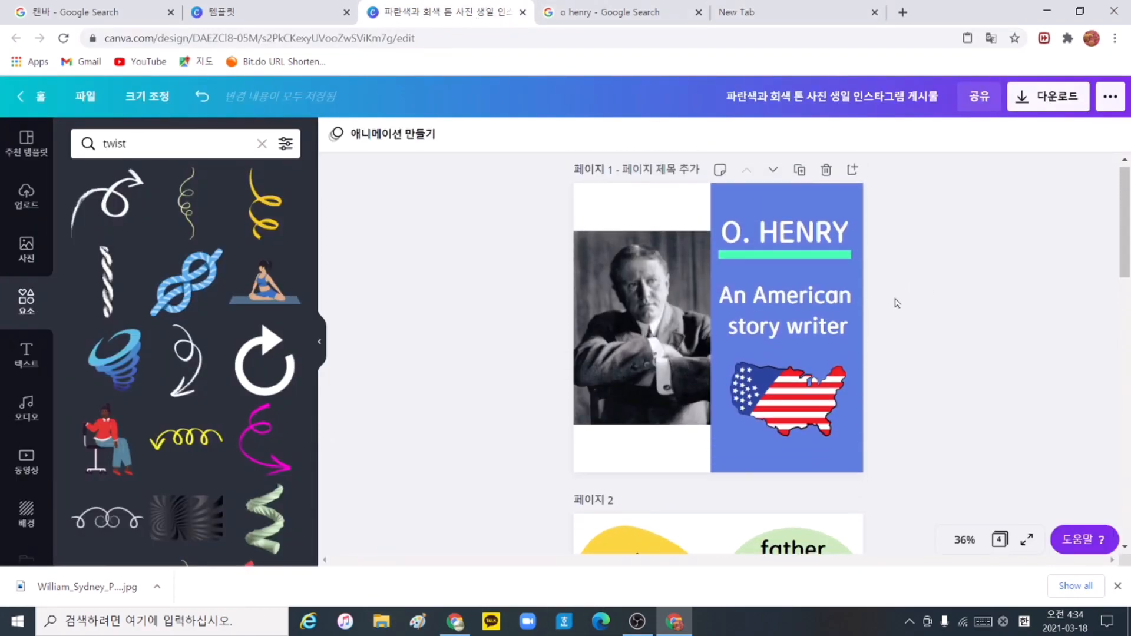
scroll(895, 301, down, 10)
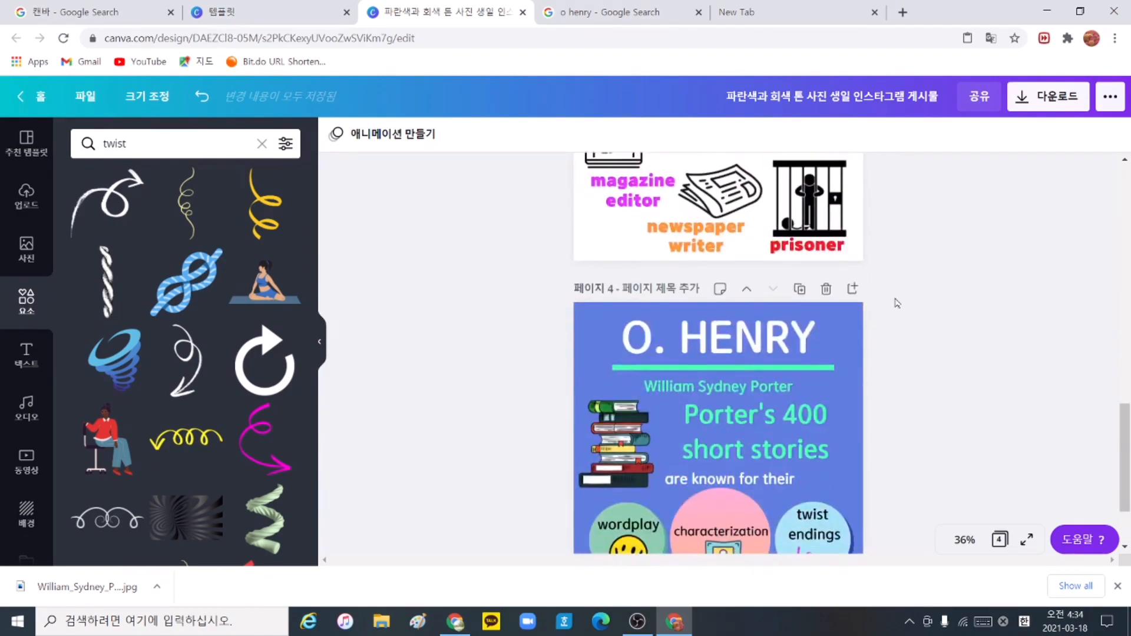
scroll(969, 293, up, 5)
scroll(968, 293, up, 6)
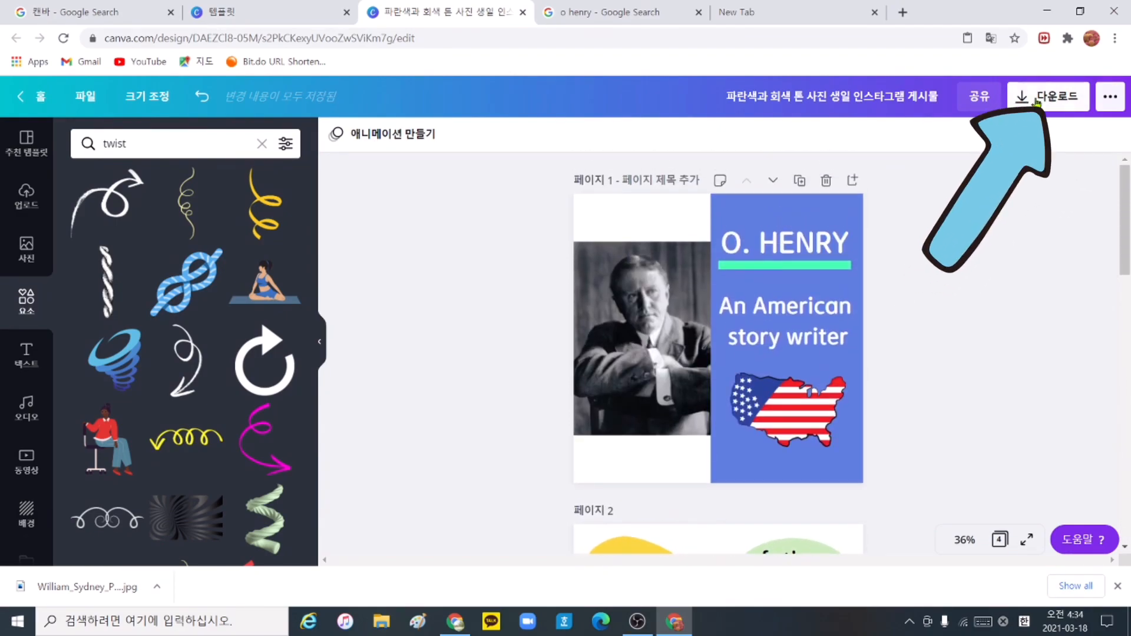
Download all four pages as PNG files at size 1, and close the saved-design message
click(1040, 103)
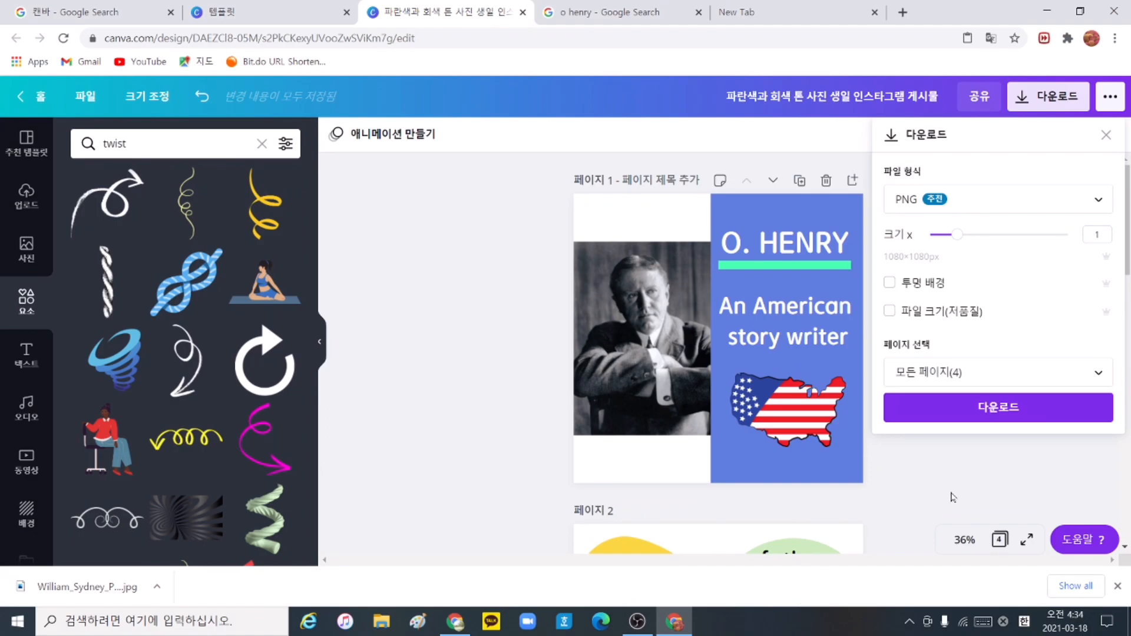
click(1011, 417)
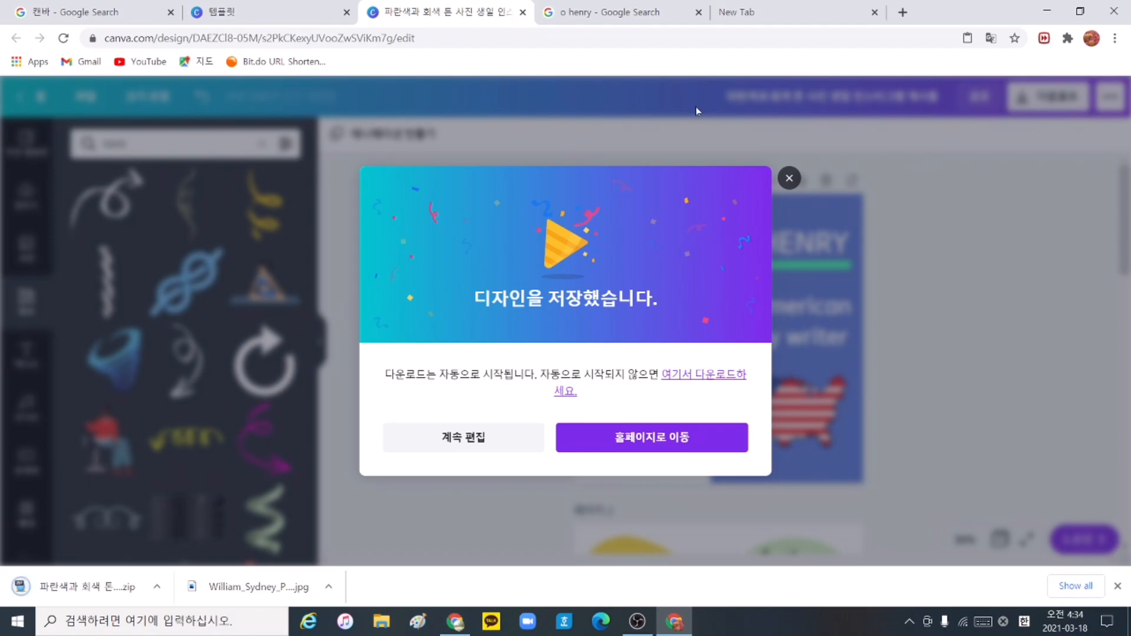
click(789, 178)
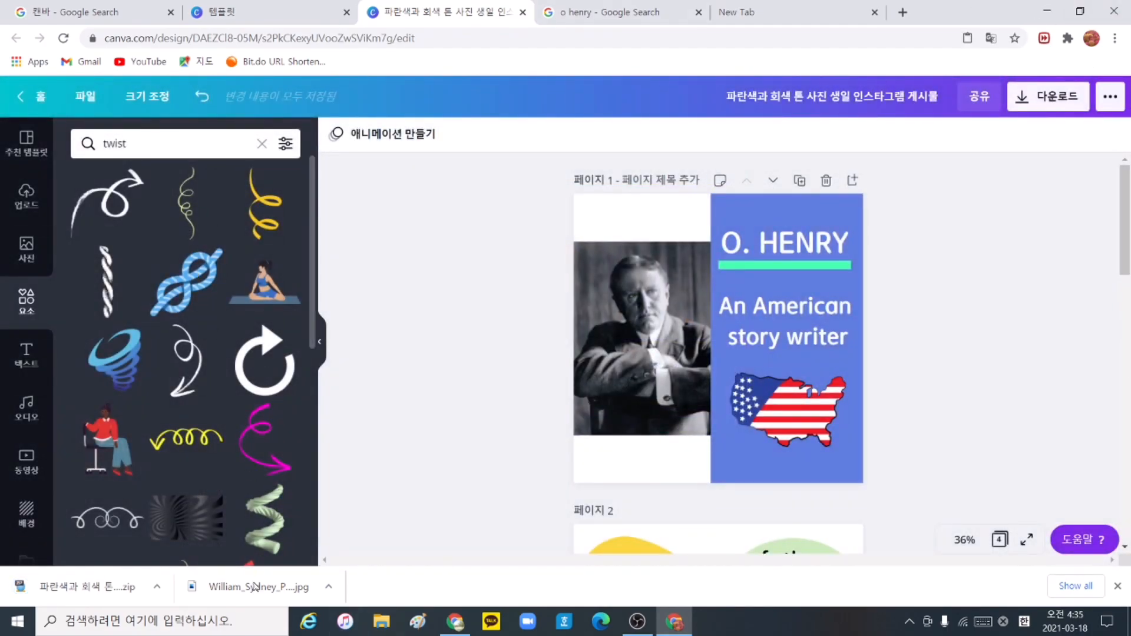
Show the downloaded zip file of the design in its folder
click(158, 587)
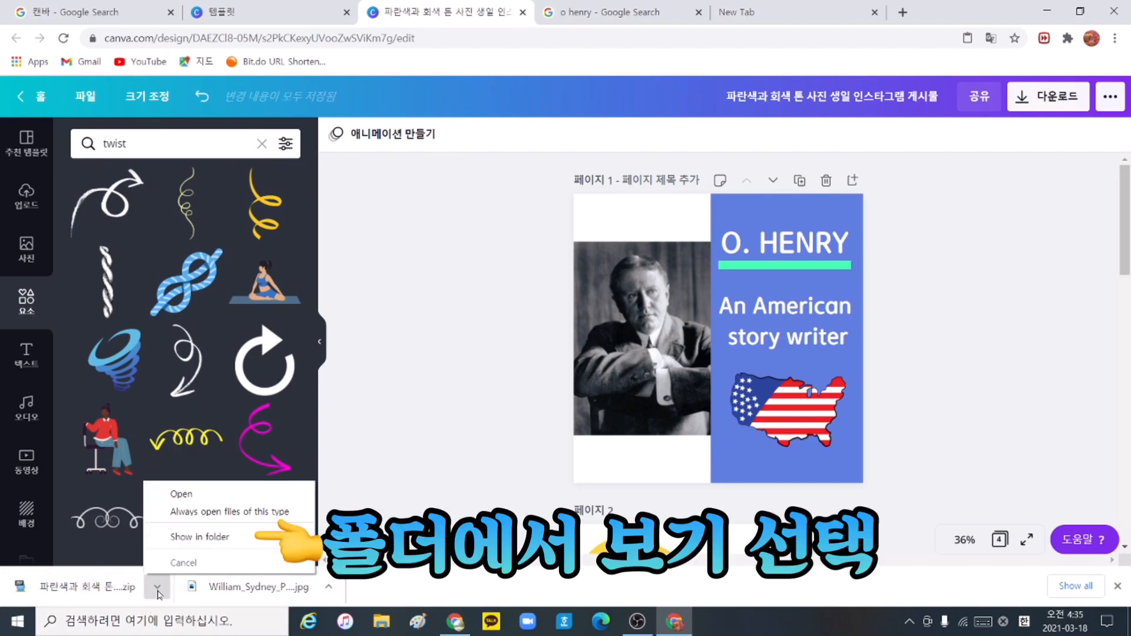
click(187, 547)
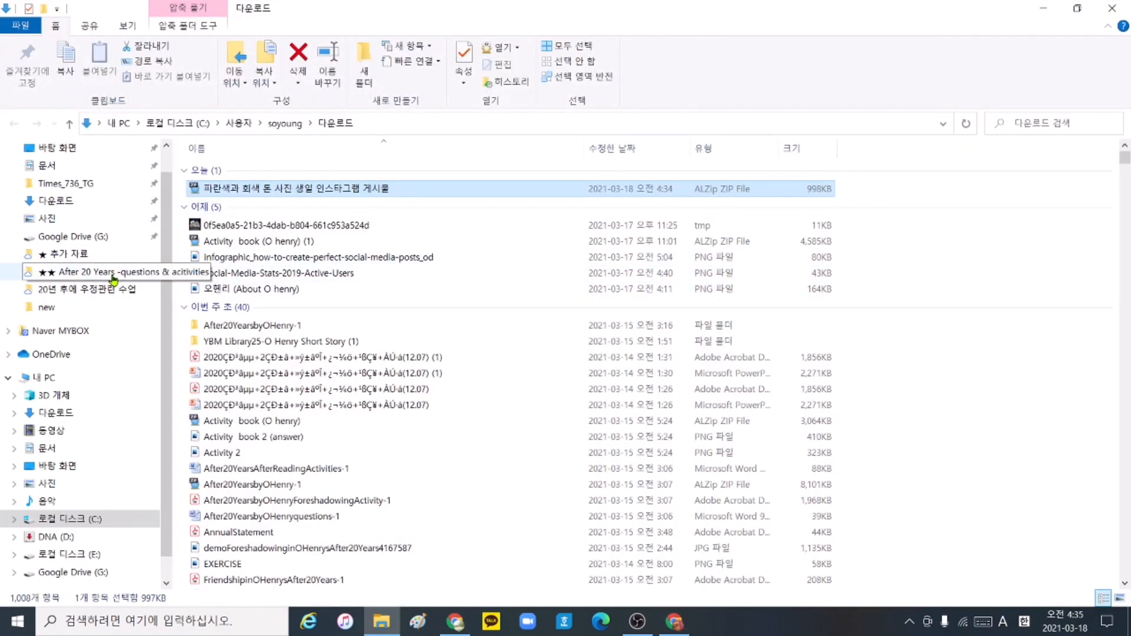
scroll(117, 265, up, 1)
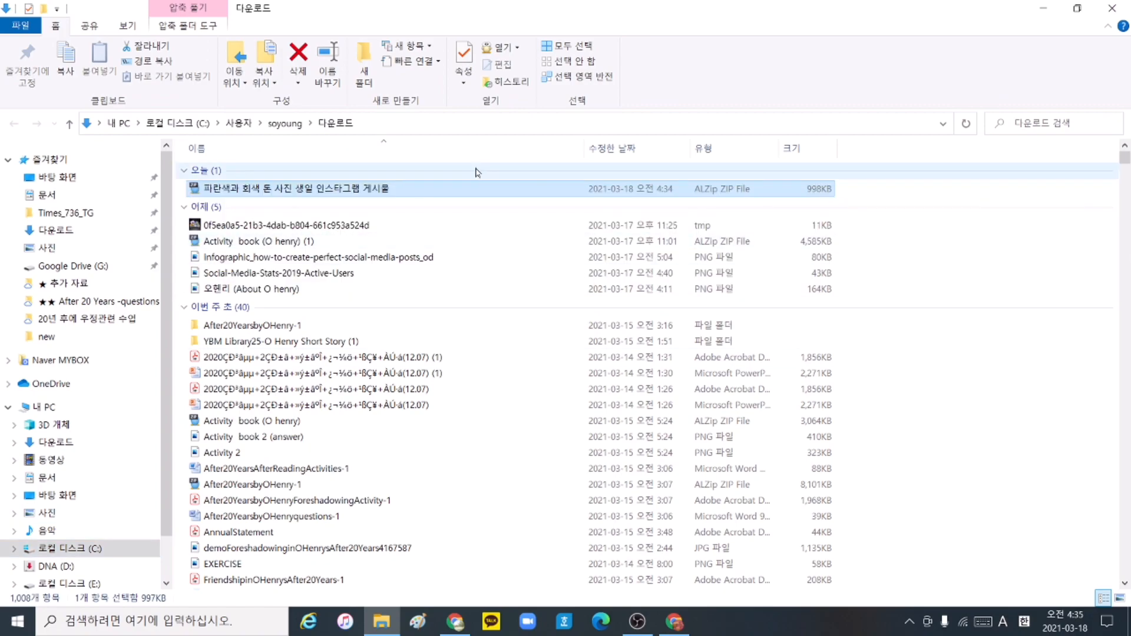
Extract the downloaded zip into a folder named after the archive in Downloads, and open the extracted folder
key(Return)
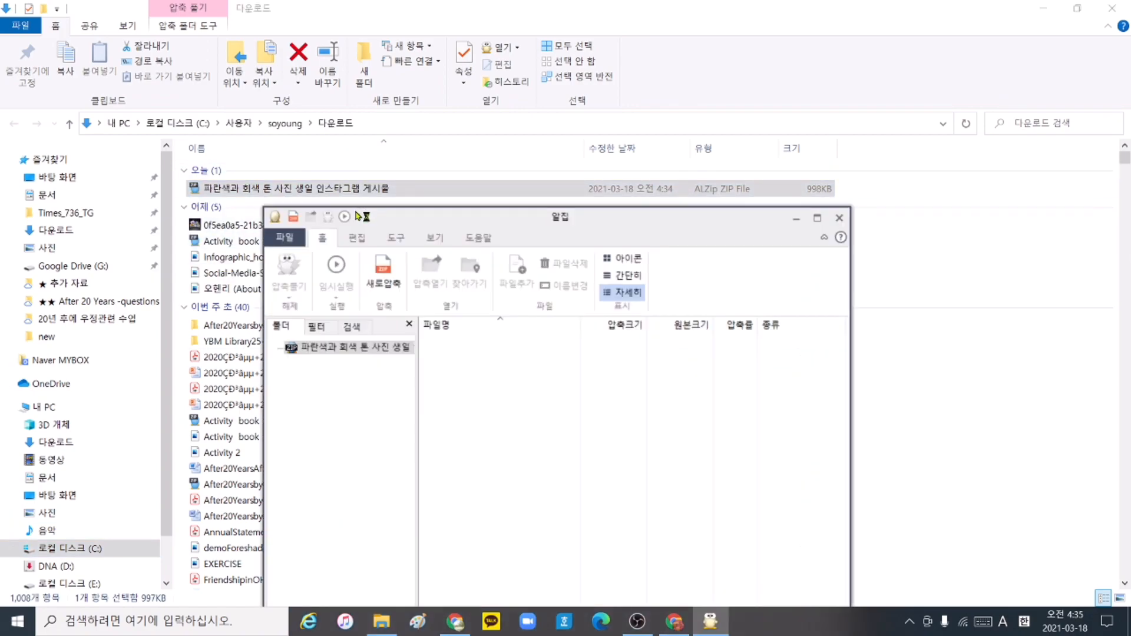
click(301, 280)
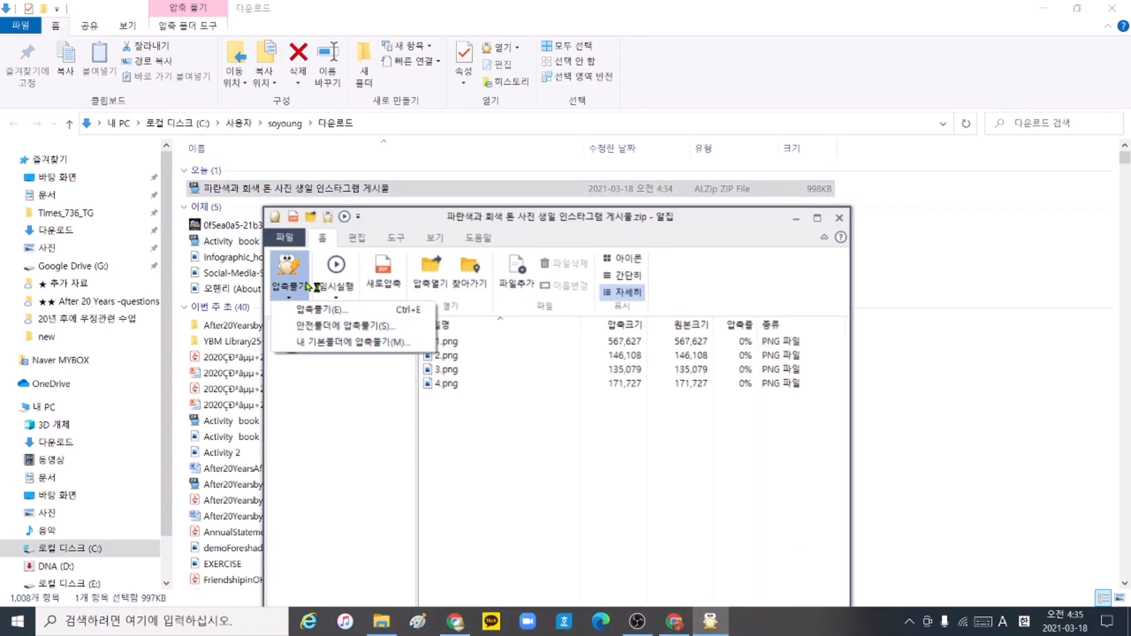
click(328, 319)
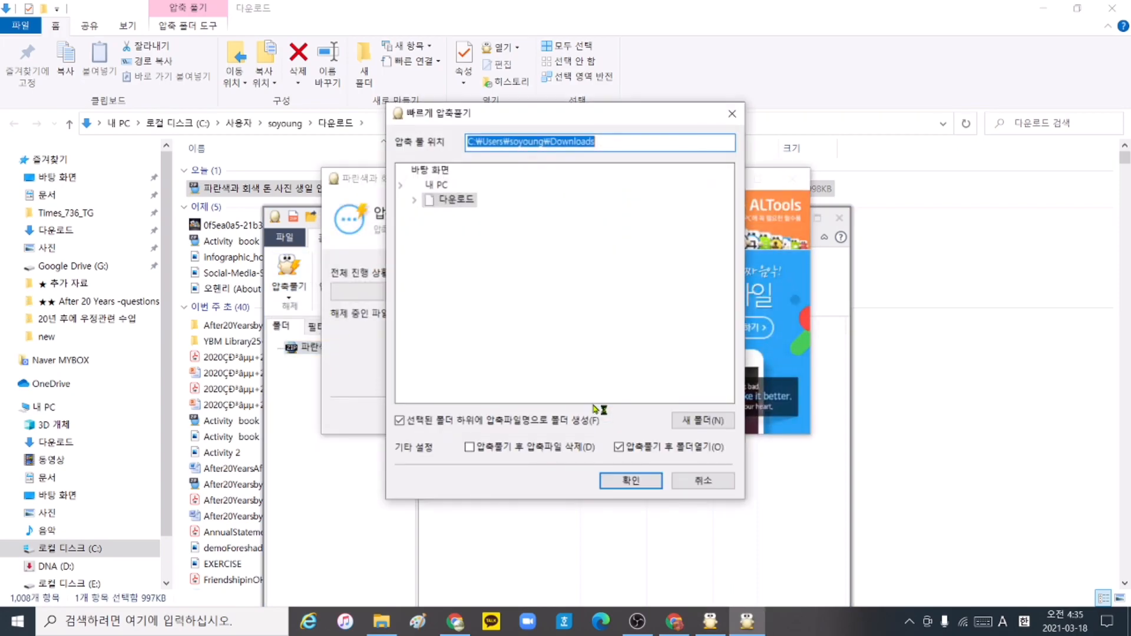
click(627, 483)
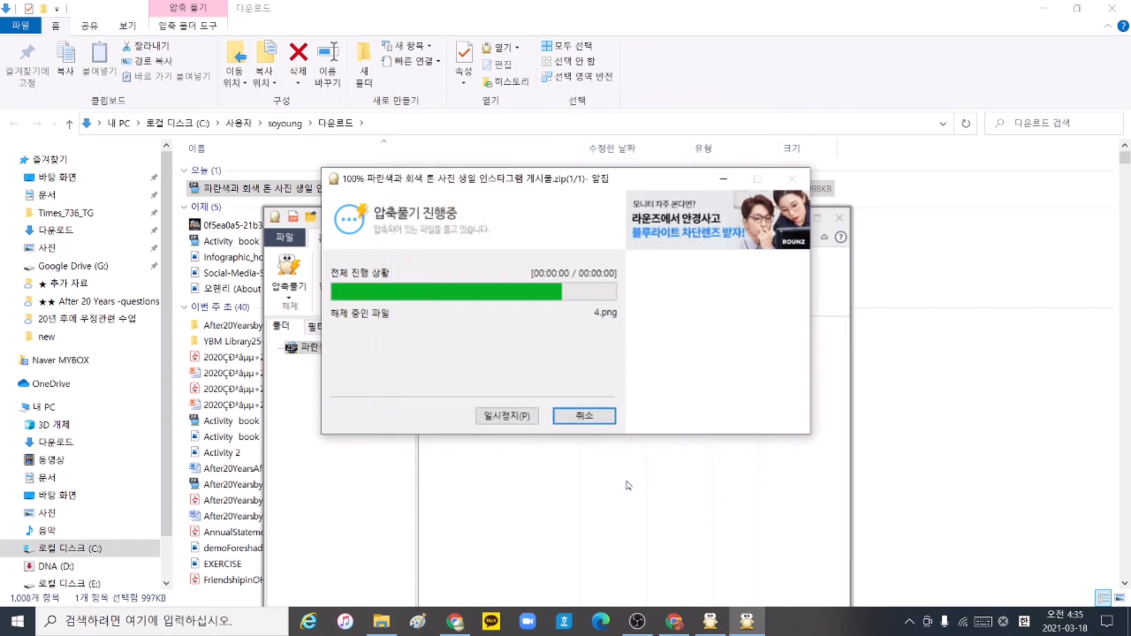
click(584, 416)
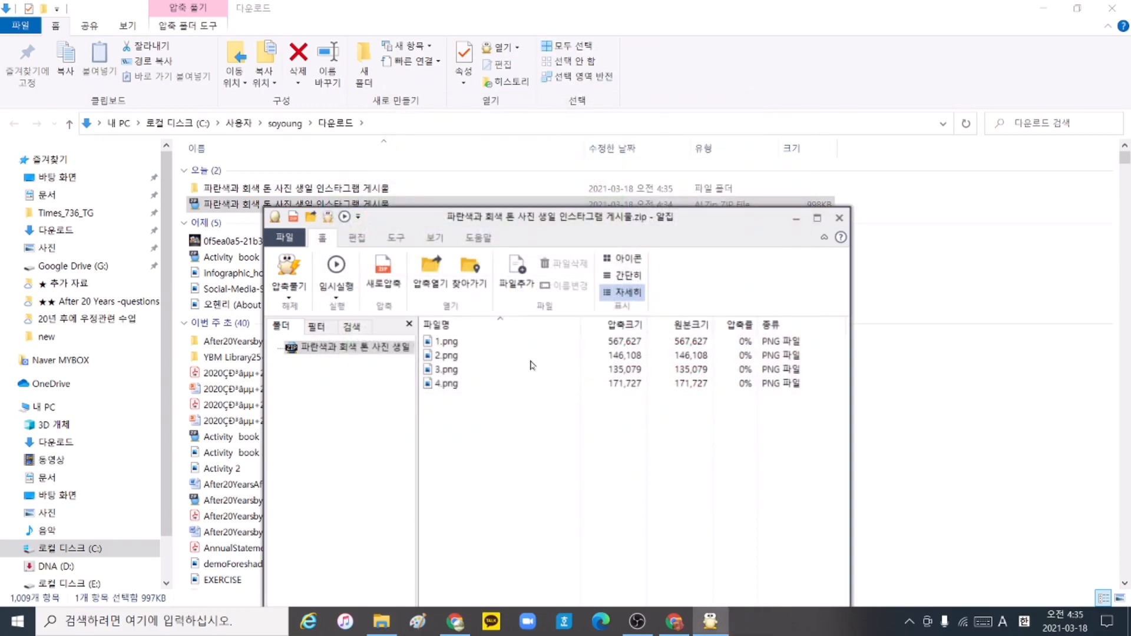
click(280, 190)
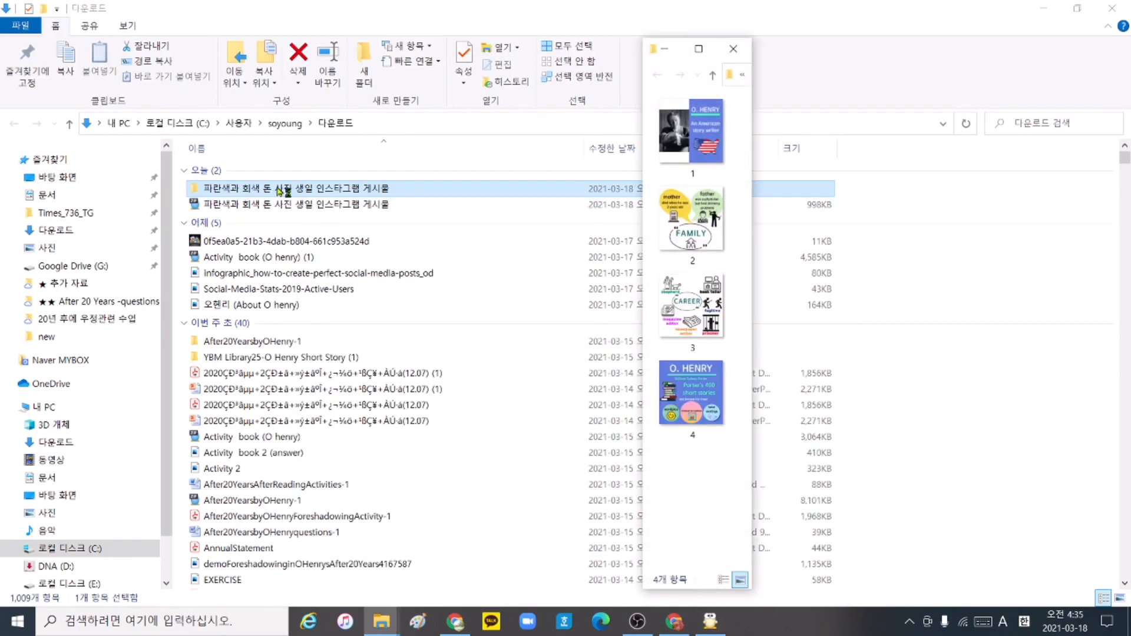
double_click(280, 189)
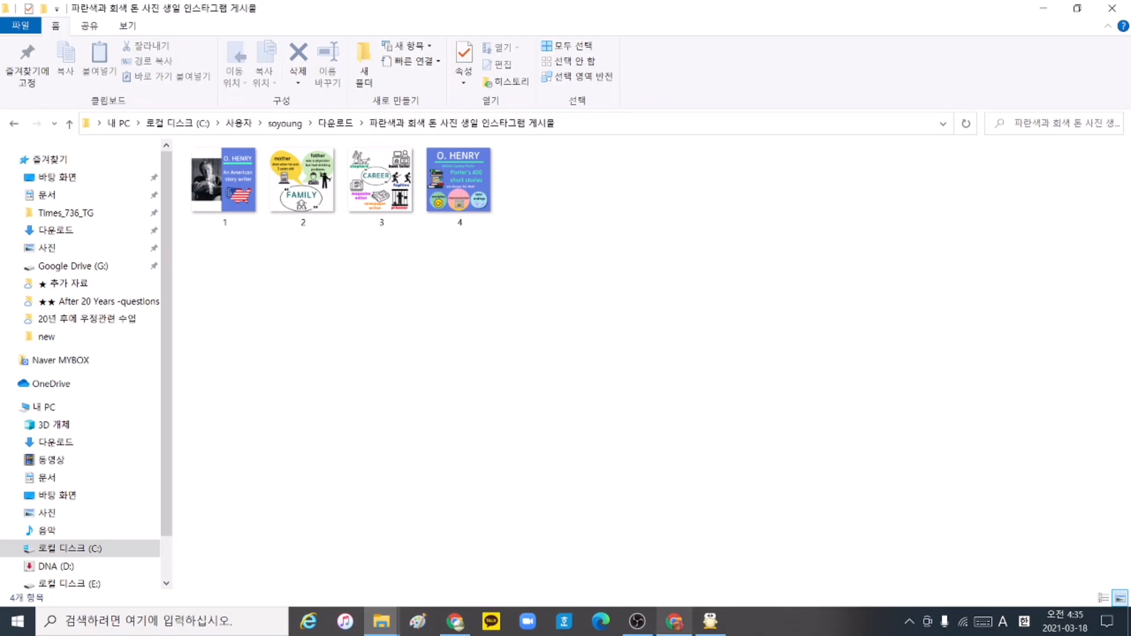
Switch to the Padlet class board and attach image 4 from the extracted folder to the "[2021.03.18.] Creating Social Network Post" post
click(675, 622)
click(674, 621)
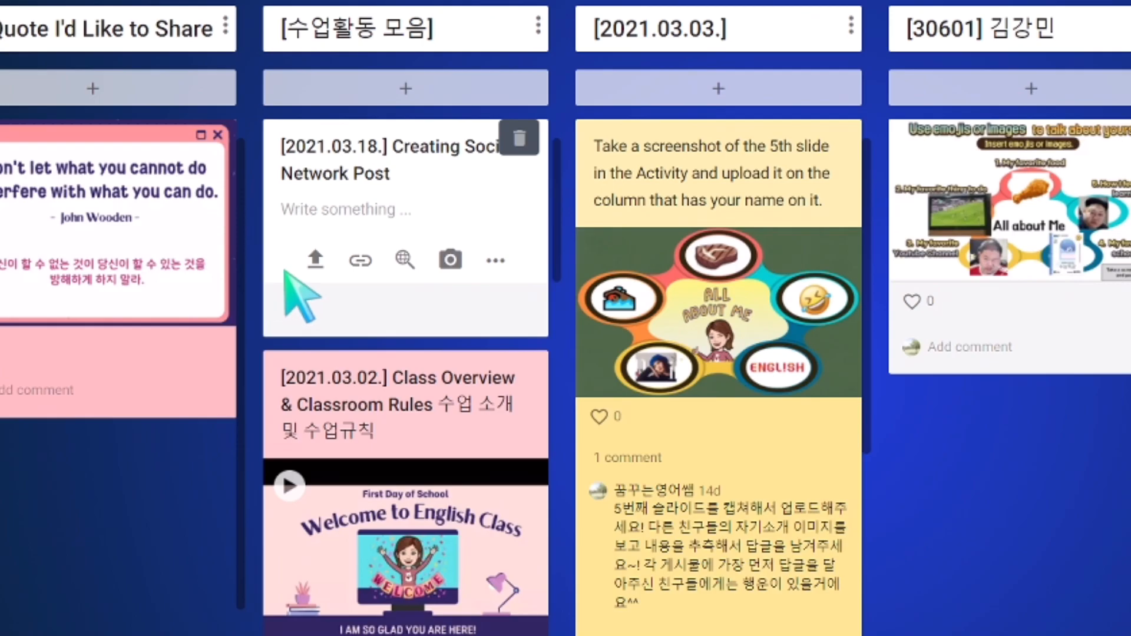
click(316, 263)
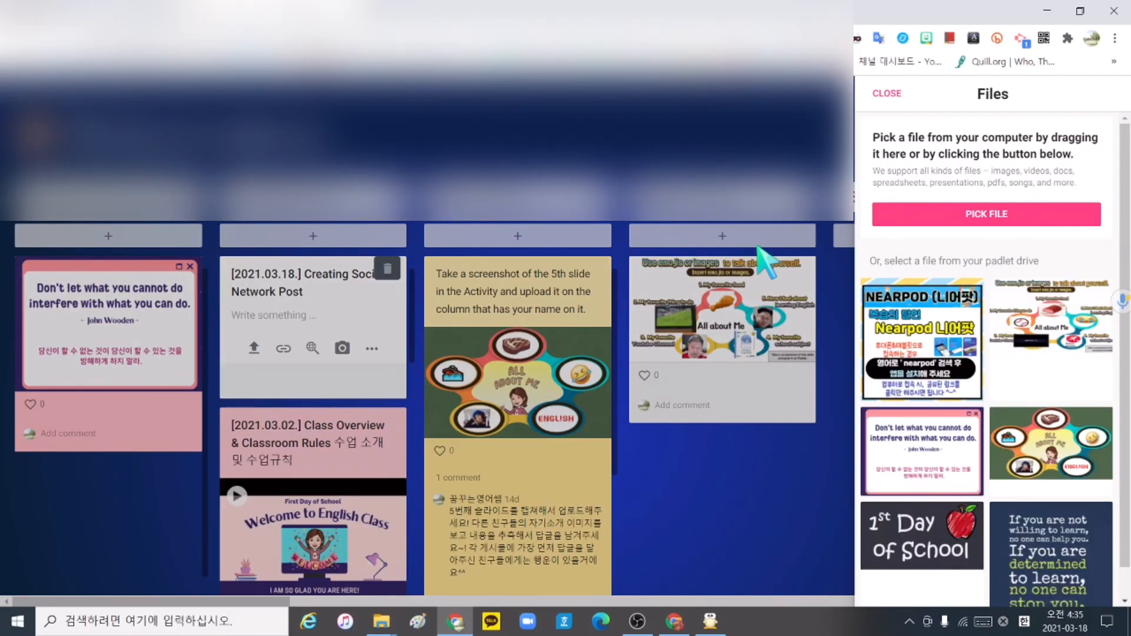
click(1008, 224)
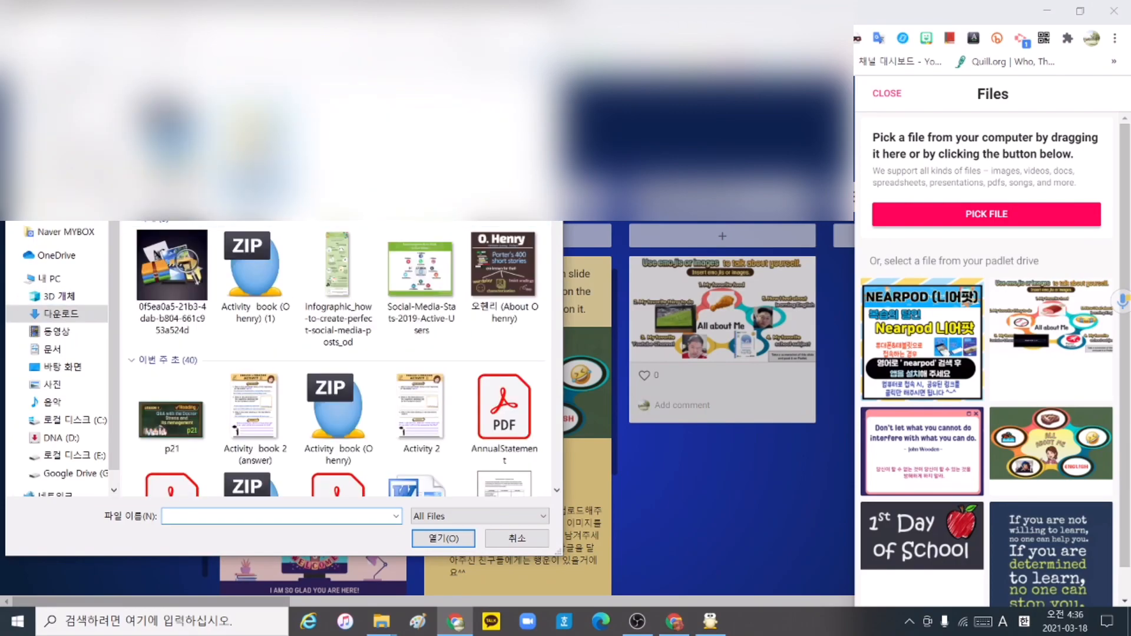
click(407, 124)
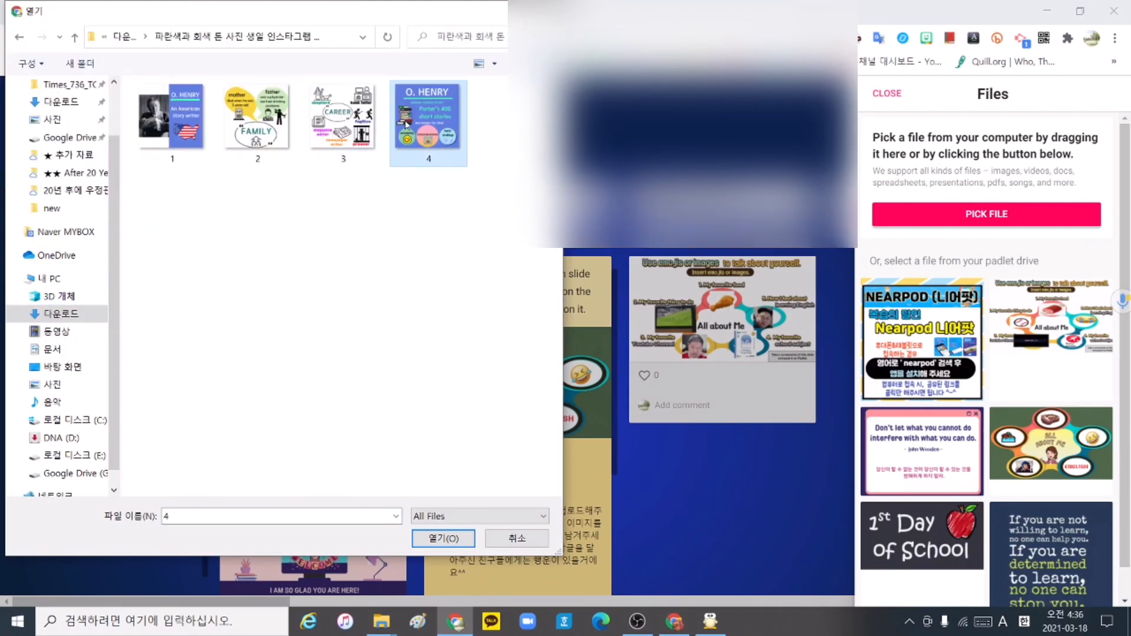
click(444, 538)
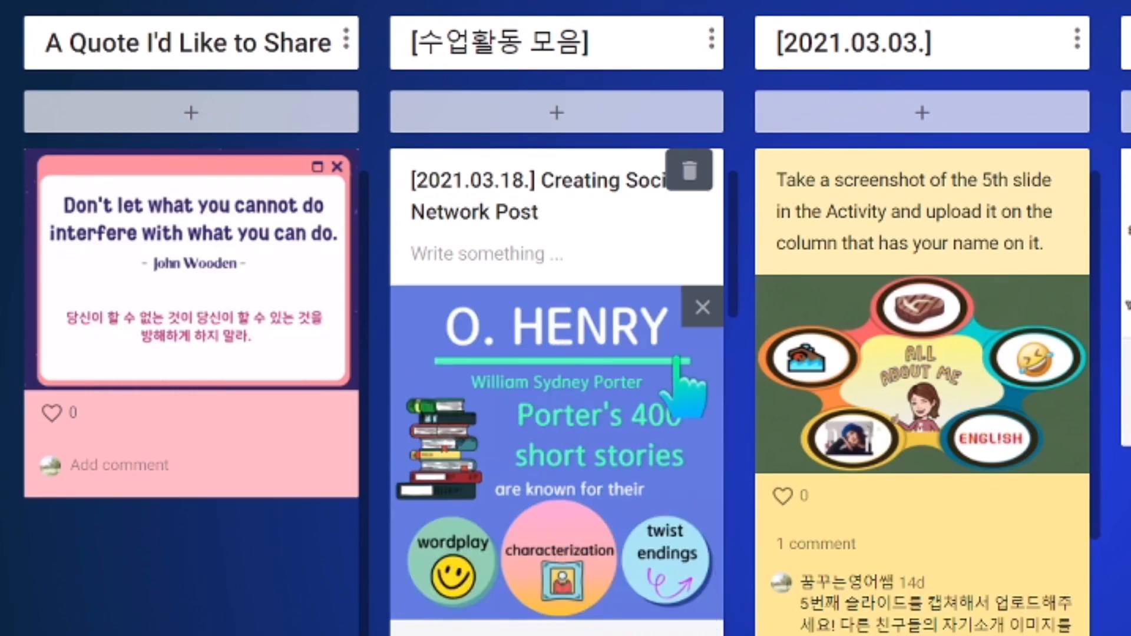
Add untitled posts with the CAREER, FAMILY and title page images above it in the [수업활동 모음] column, and look through the posts
click(551, 118)
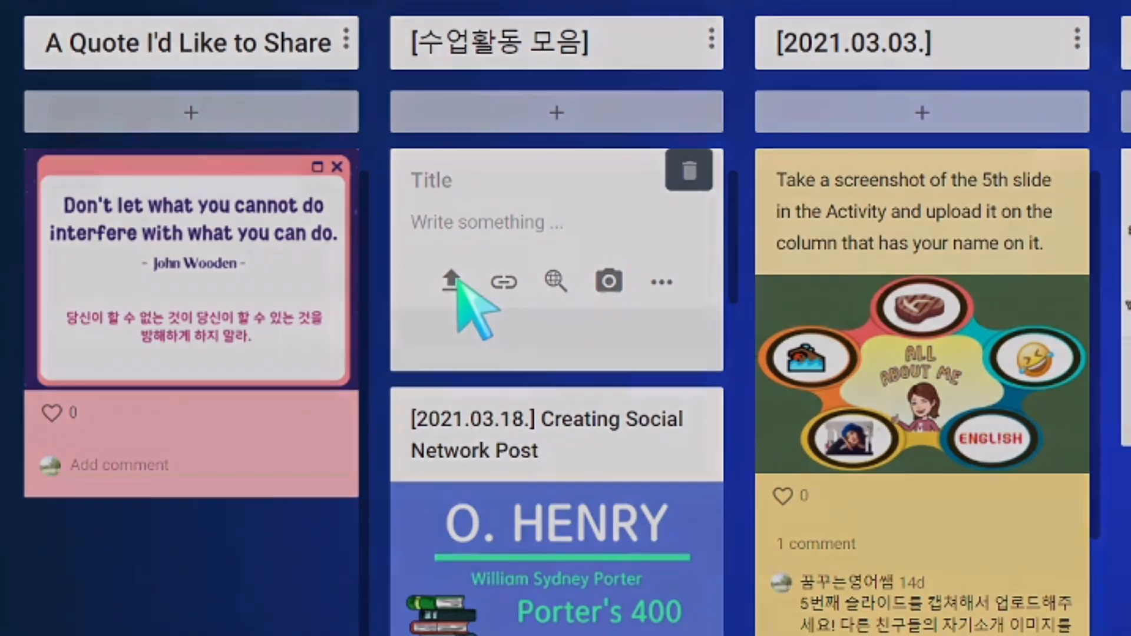
click(454, 282)
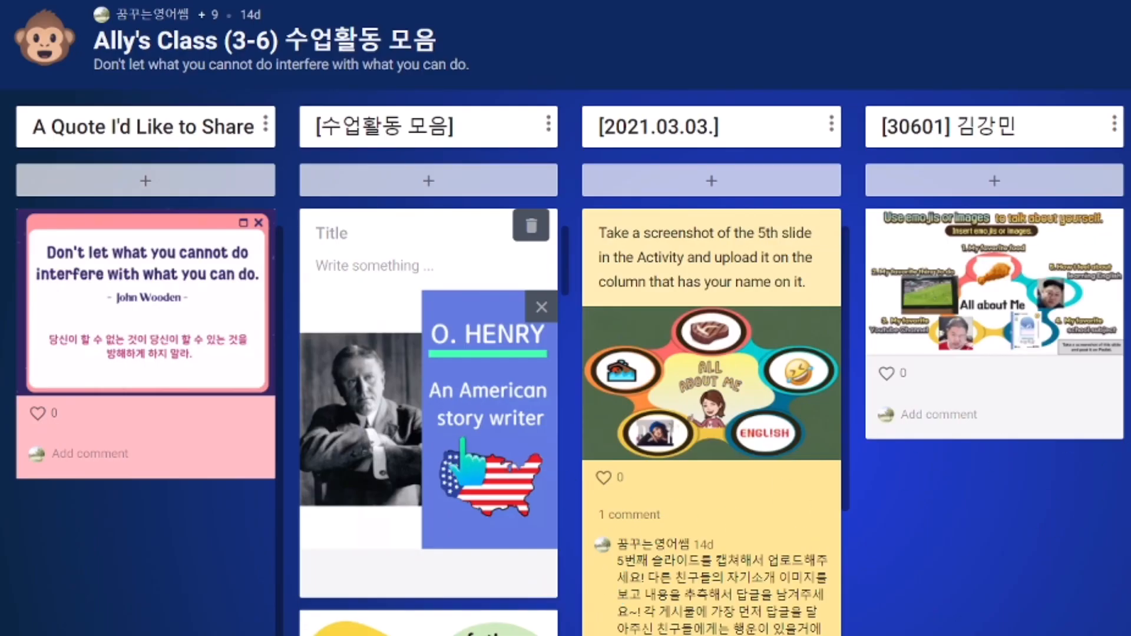
scroll(468, 321, down, 15)
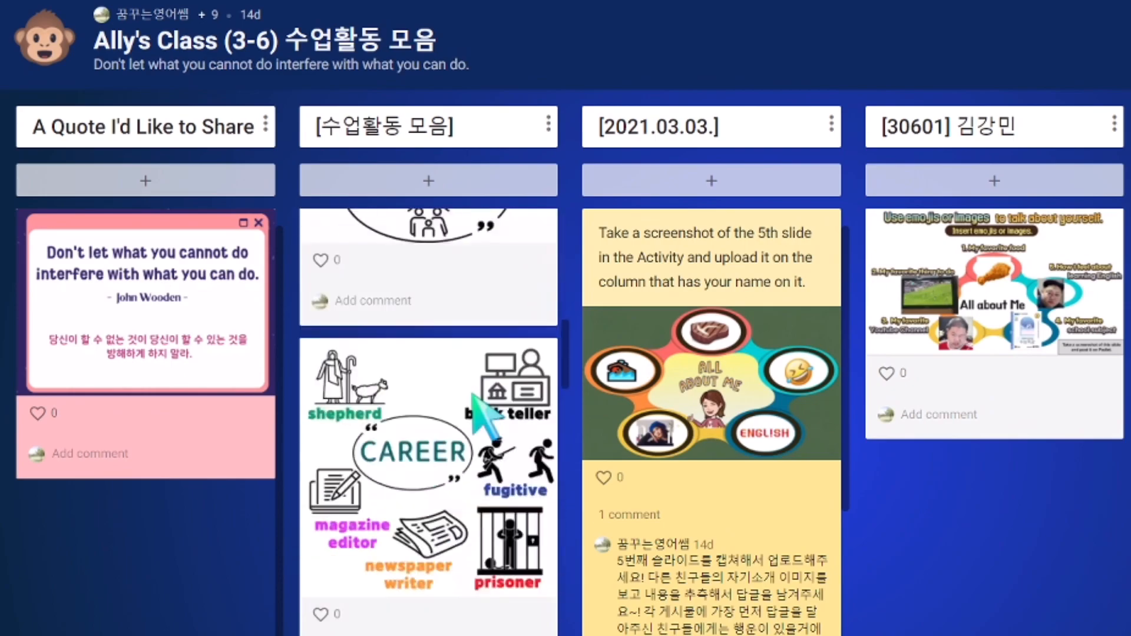
scroll(492, 454, up, 10)
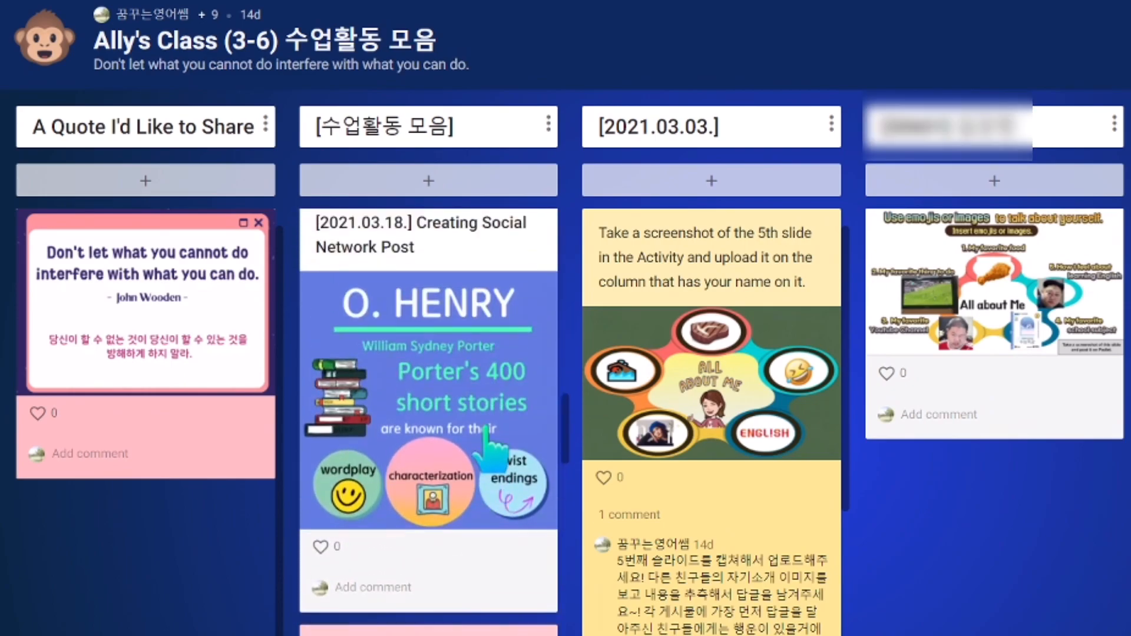